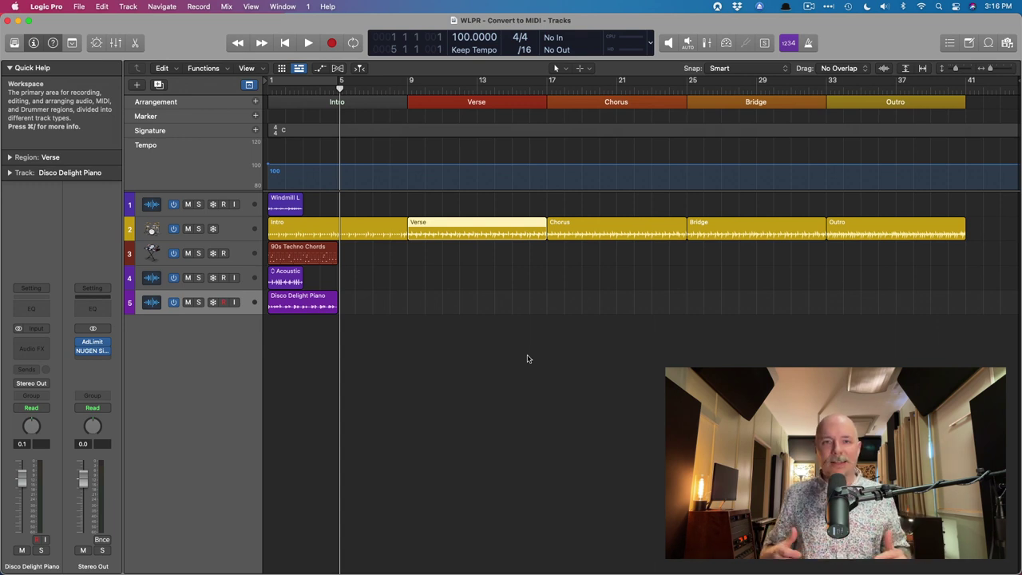
# Solo the Windmill Lead Guitar track and play it from the project start.
pyautogui.click(198, 204)
pyautogui.press('Return')
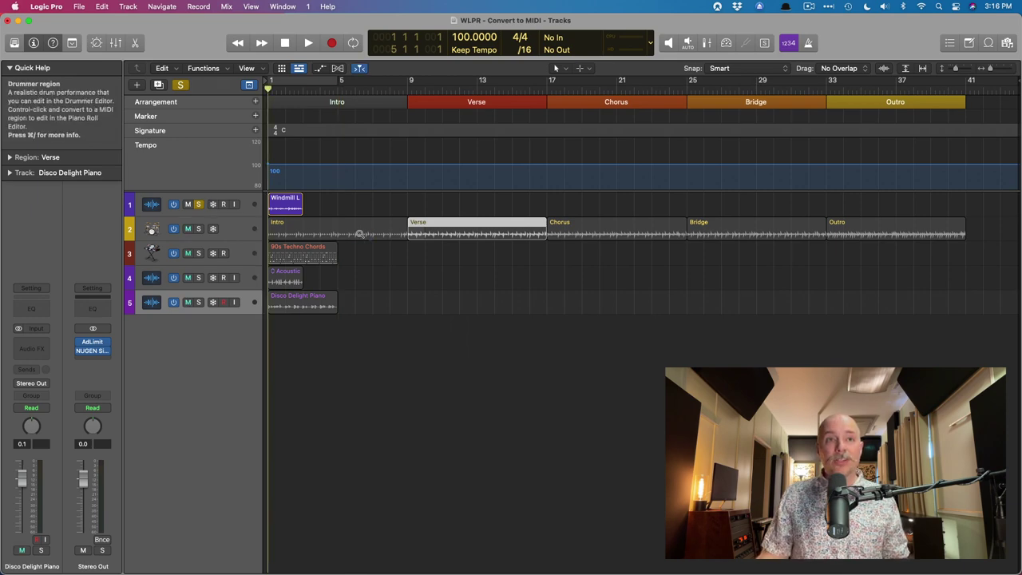
pyautogui.press('z')
pyautogui.press('space')
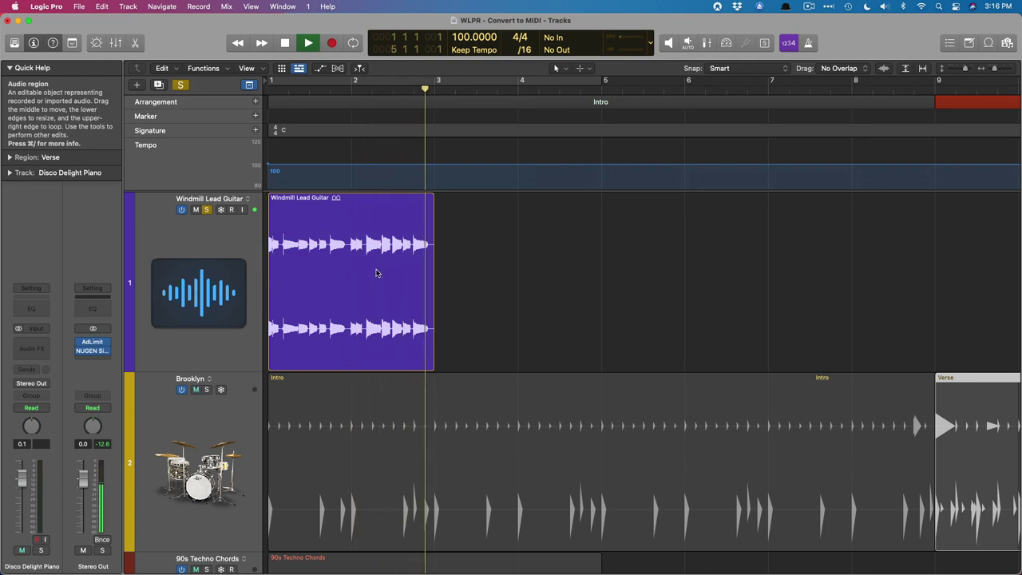
pyautogui.press('space')
pyautogui.press('Return')
# Show flex controls and set the guitar track's flex mode to Flex Pitch.
pyautogui.click(252, 225)
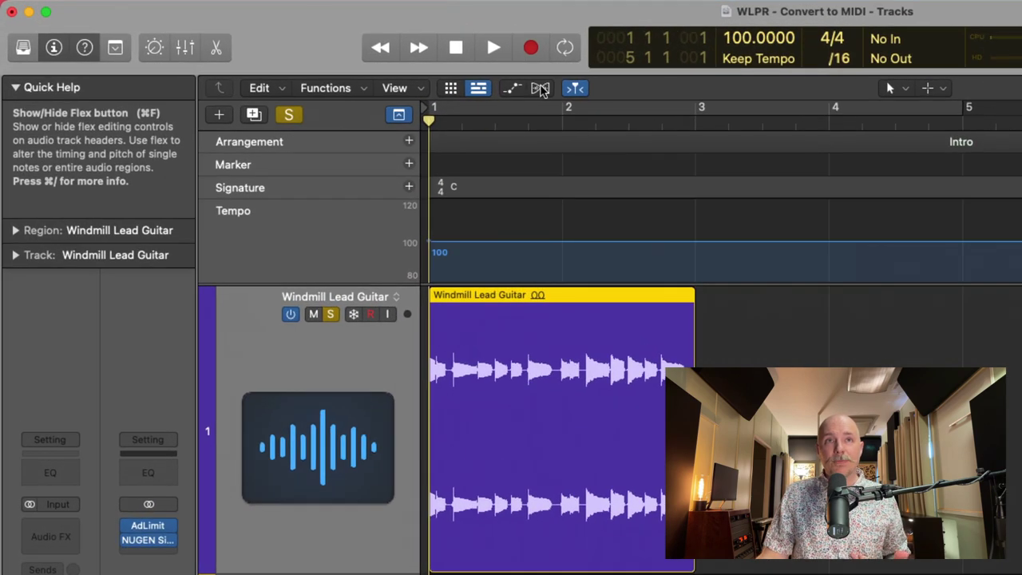
pyautogui.click(540, 88)
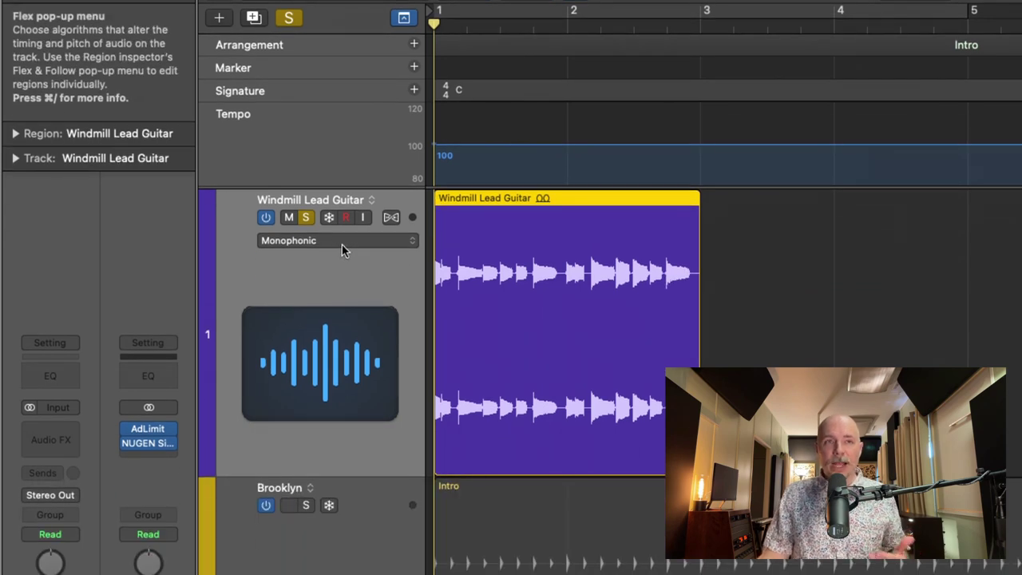
pyautogui.click(342, 245)
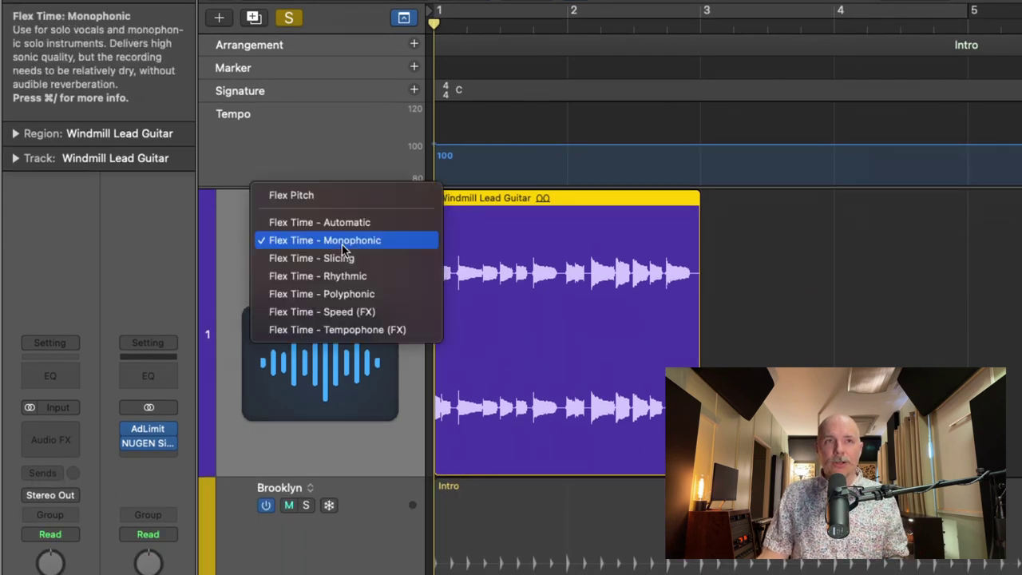
pyautogui.click(347, 206)
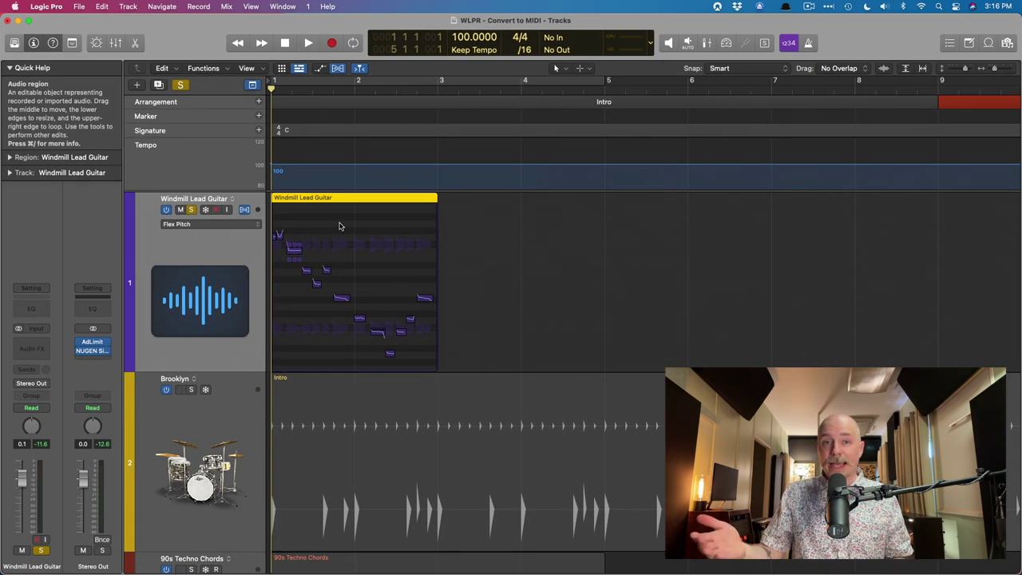
# Show the guitar region's flex pitch notes full-screen, select all, and set Pitch Correction to 100.
pyautogui.doubleClick(339, 225)
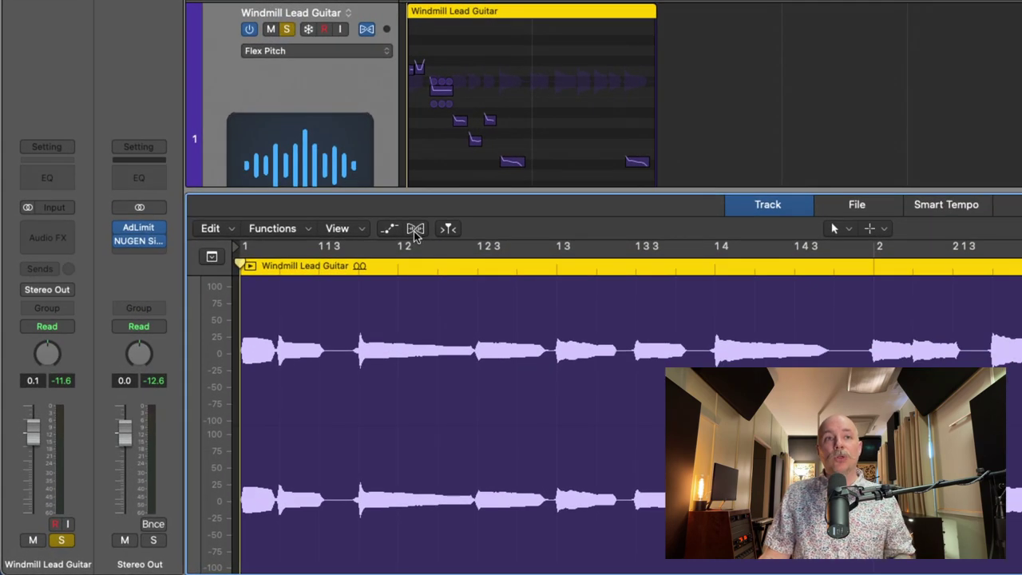
pyautogui.click(414, 229)
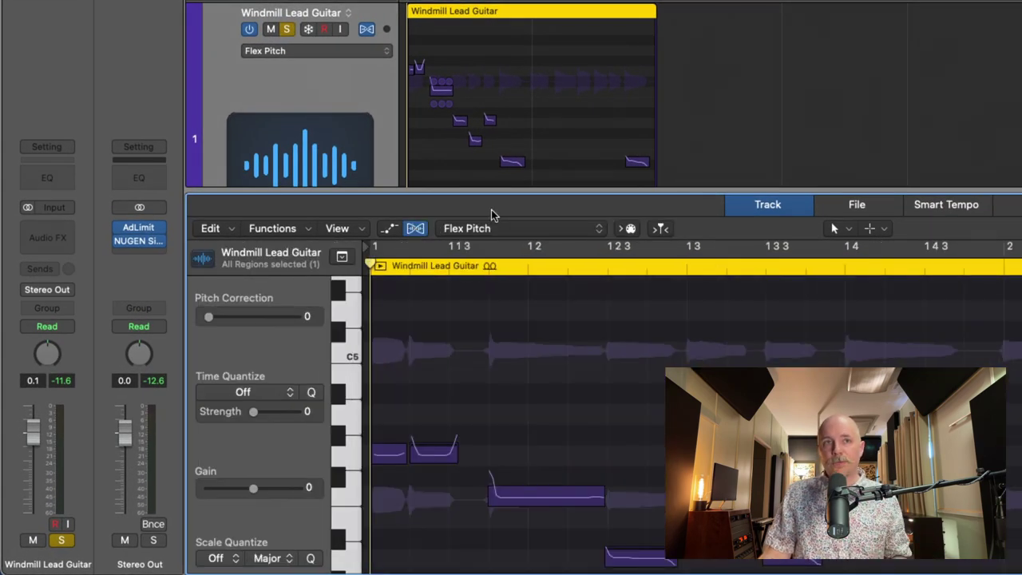
pyautogui.moveTo(497, 188); pyautogui.dragTo(497, 1)
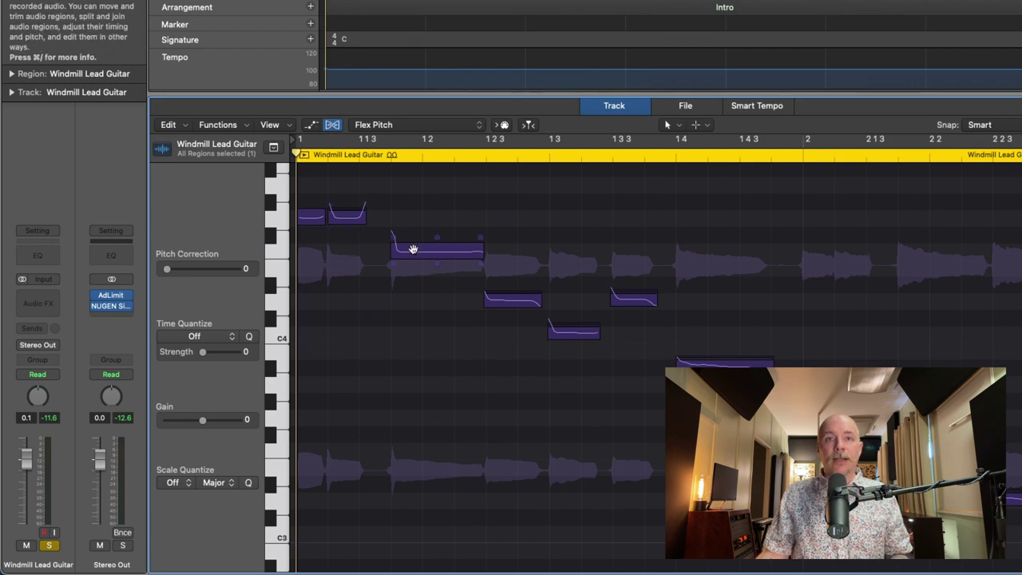
pyautogui.press('super+Left')
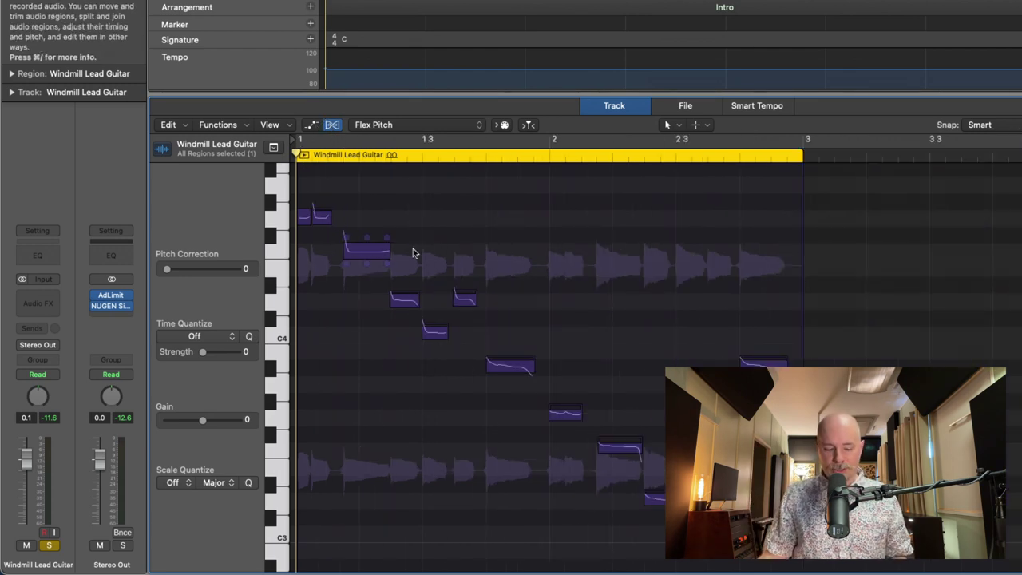
pyautogui.press('super+a')
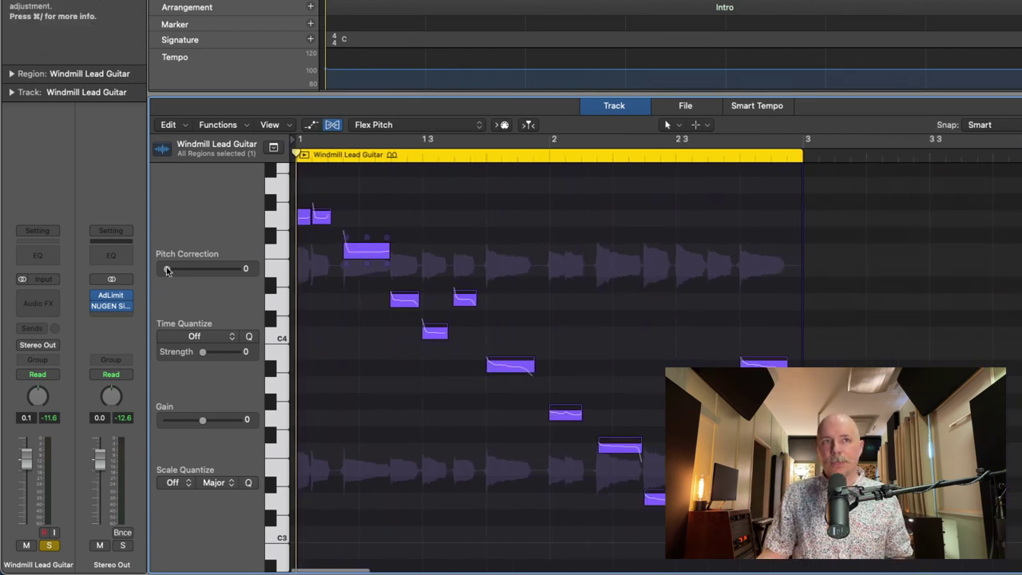
pyautogui.moveTo(167, 268); pyautogui.dragTo(247, 266)
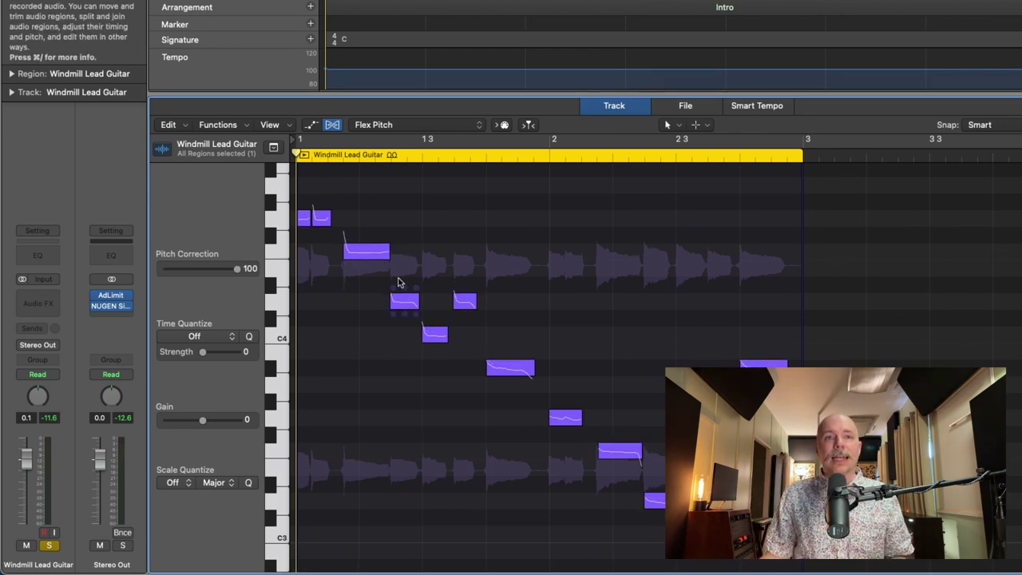
# Create a MIDI track from the guitar's flex pitch data and select the new Inst 3 track.
pyautogui.click(185, 125)
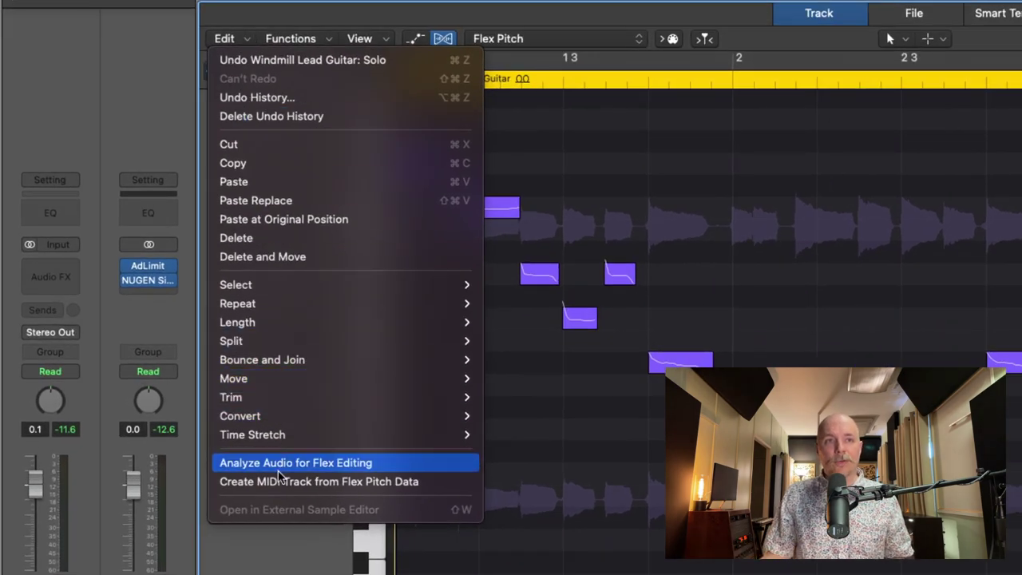
pyautogui.click(279, 481)
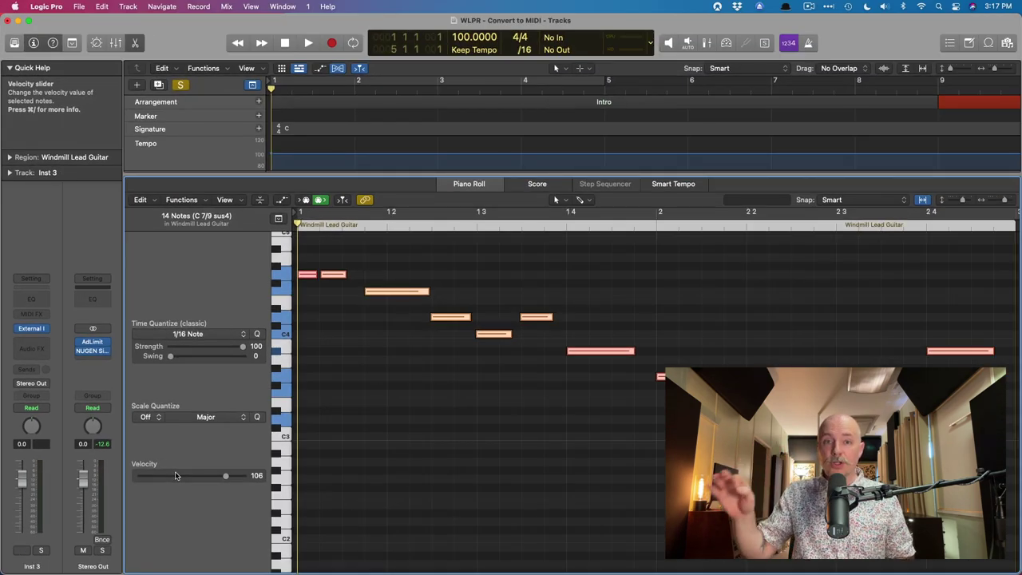
pyautogui.press('e')
pyautogui.scroll(3, 196, 461)
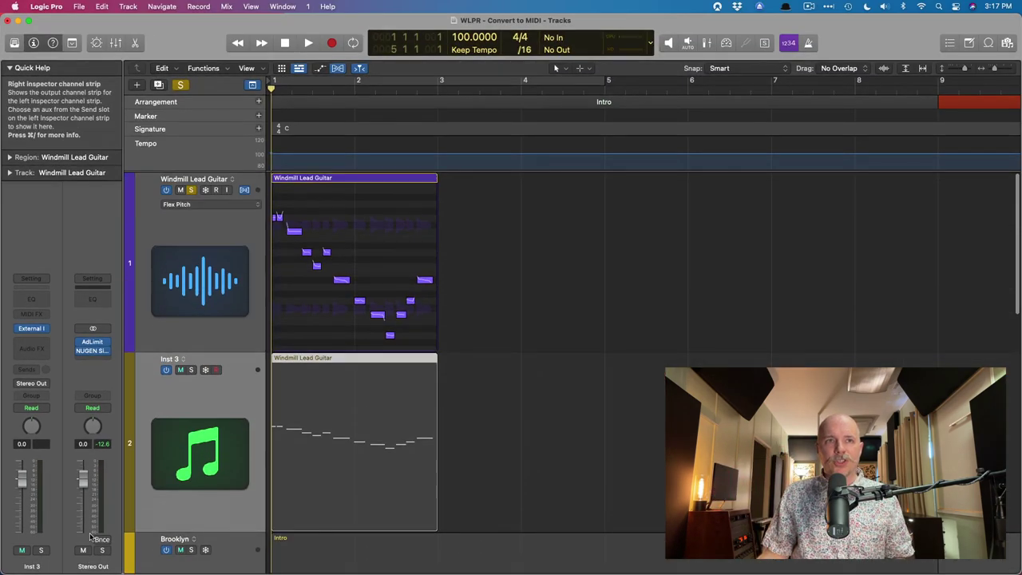
pyautogui.click(192, 370)
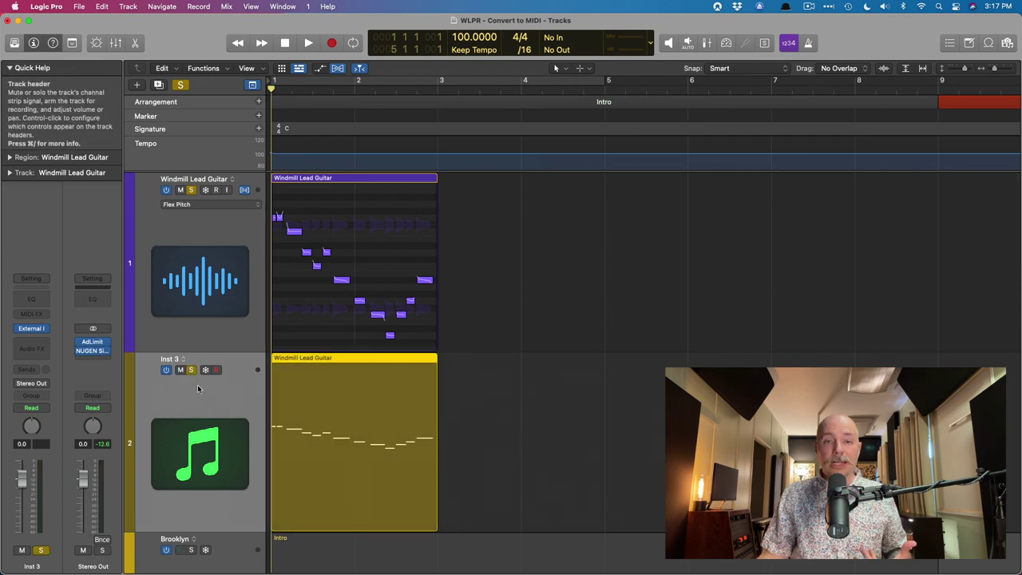
# Load Alchemy with the Piano > Steinway Grand Piano patch and solo that track alone.
pyautogui.click(45, 328)
pyautogui.moveTo(72, 269)
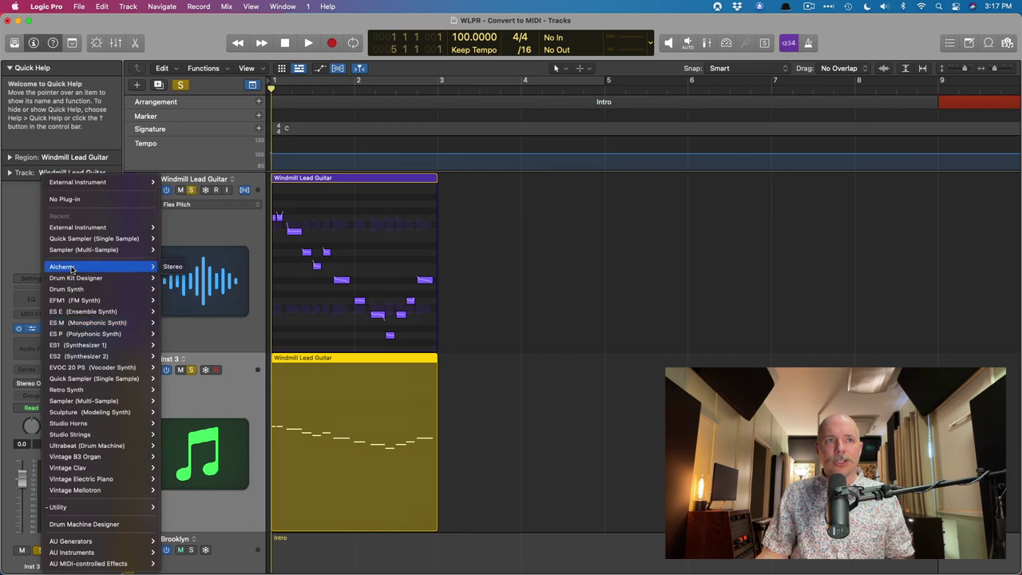
pyautogui.press('Escape')
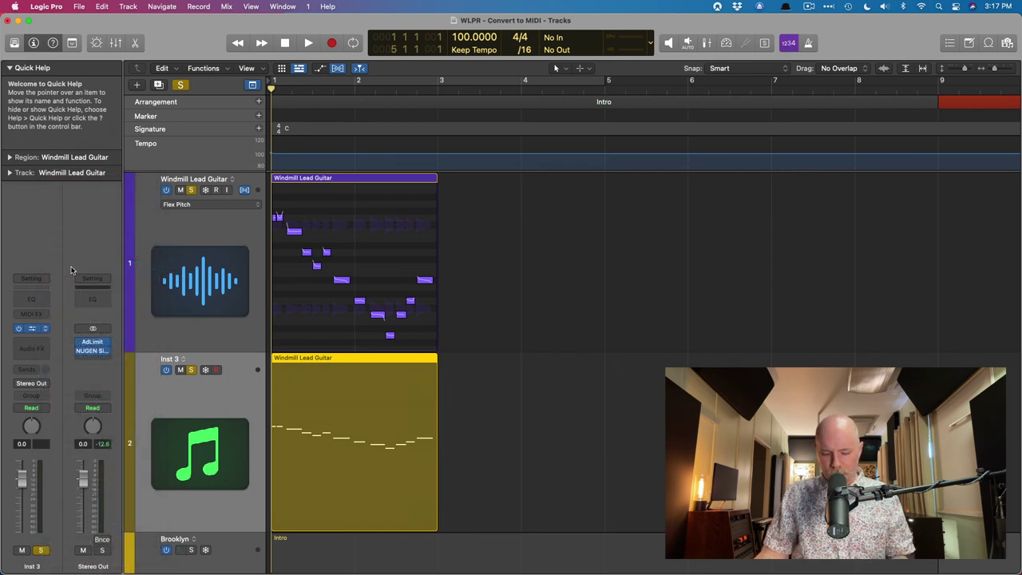
pyautogui.press('y')
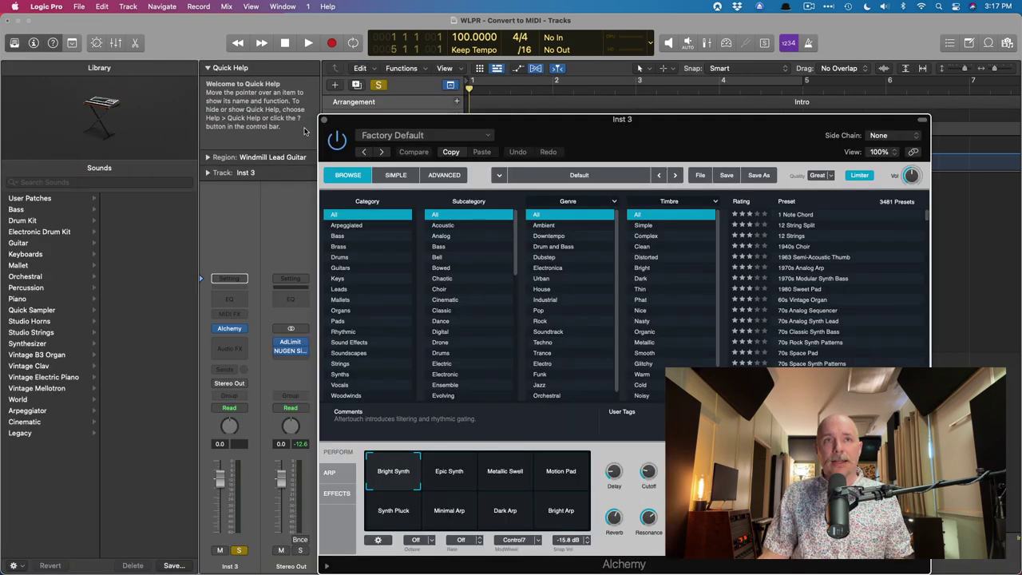
pyautogui.click(324, 120)
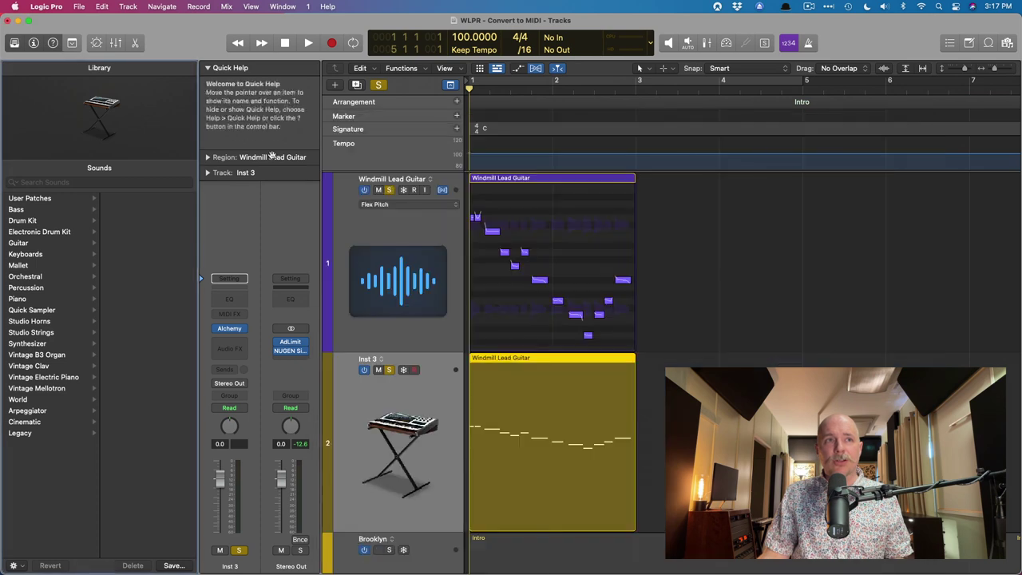
pyautogui.click(24, 299)
pyautogui.click(136, 220)
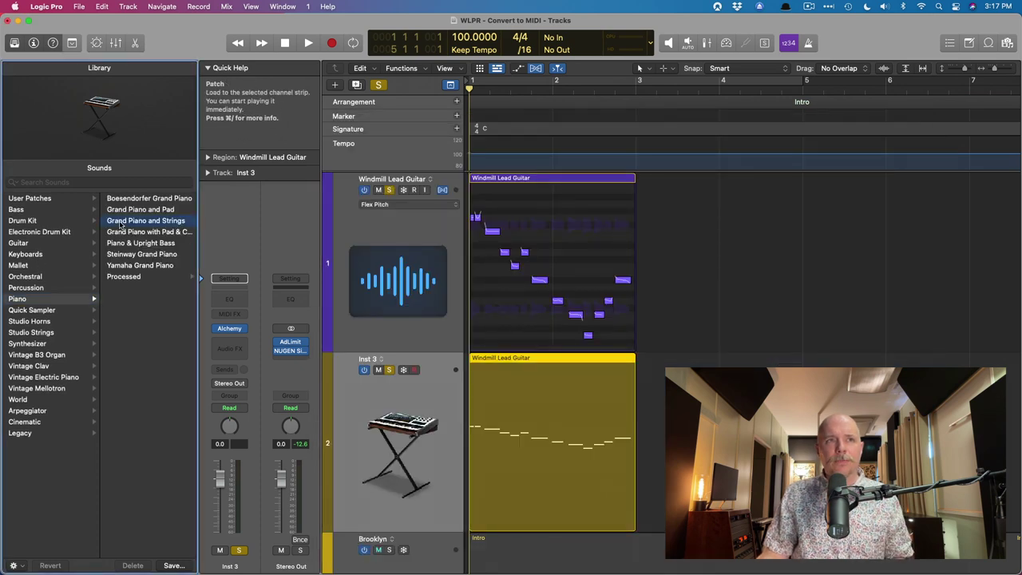
pyautogui.click(141, 253)
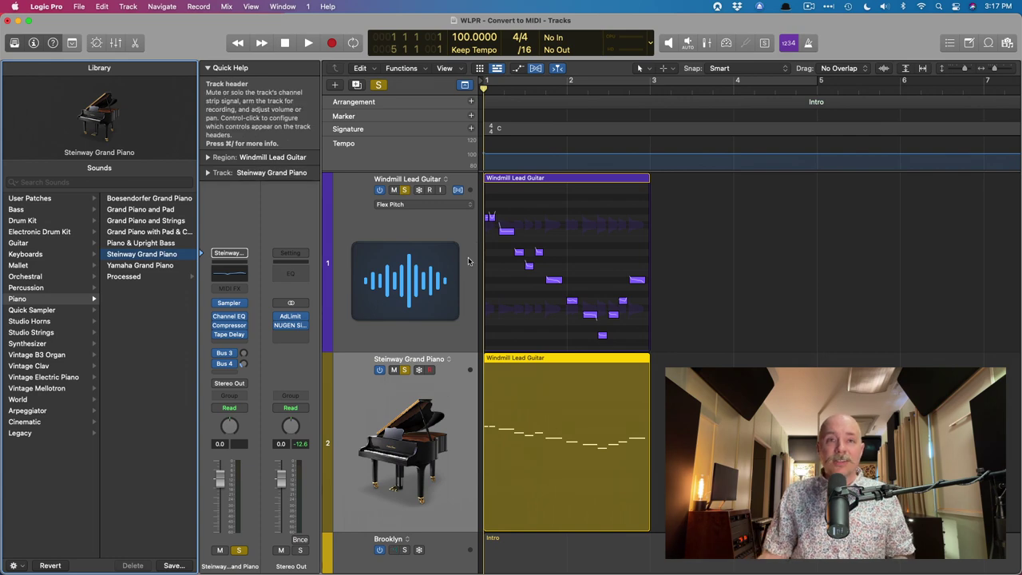
pyautogui.click(405, 370)
# Play the piano part alone, then again with the guitar also soloed.
pyautogui.press('space')
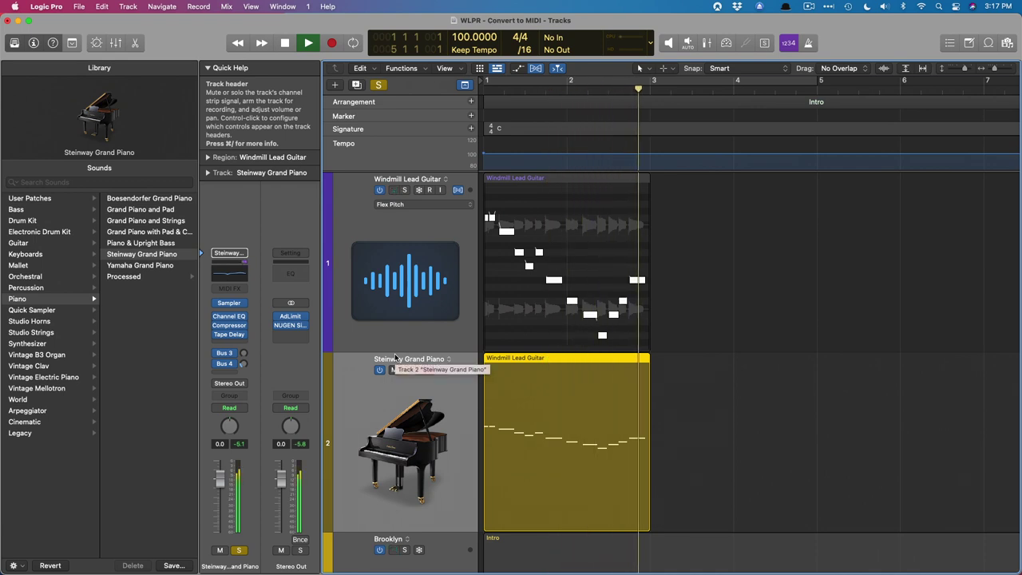
pyautogui.press('space')
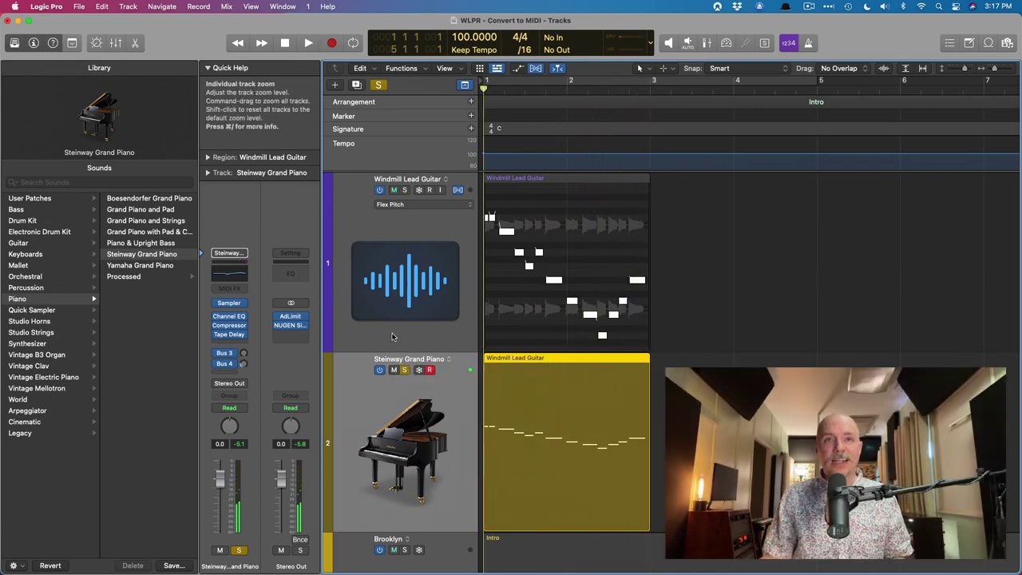
pyautogui.click(404, 190)
pyautogui.press('space')
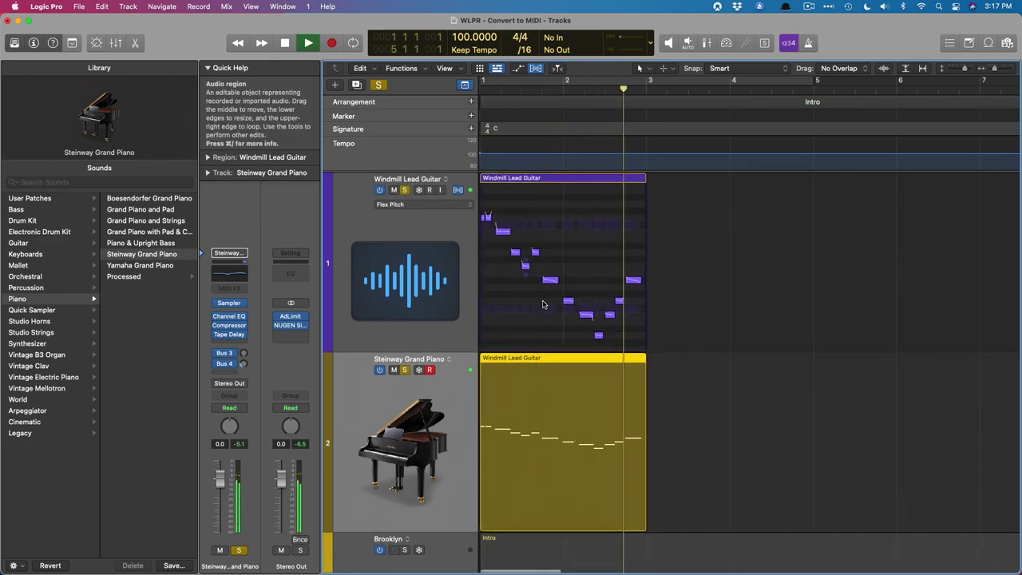
pyautogui.press('space')
# Zoom in on the guitar's flex pitch notes, then zoom back out to all tracks.
pyautogui.moveTo(539, 260); pyautogui.dragTo(628, 341)
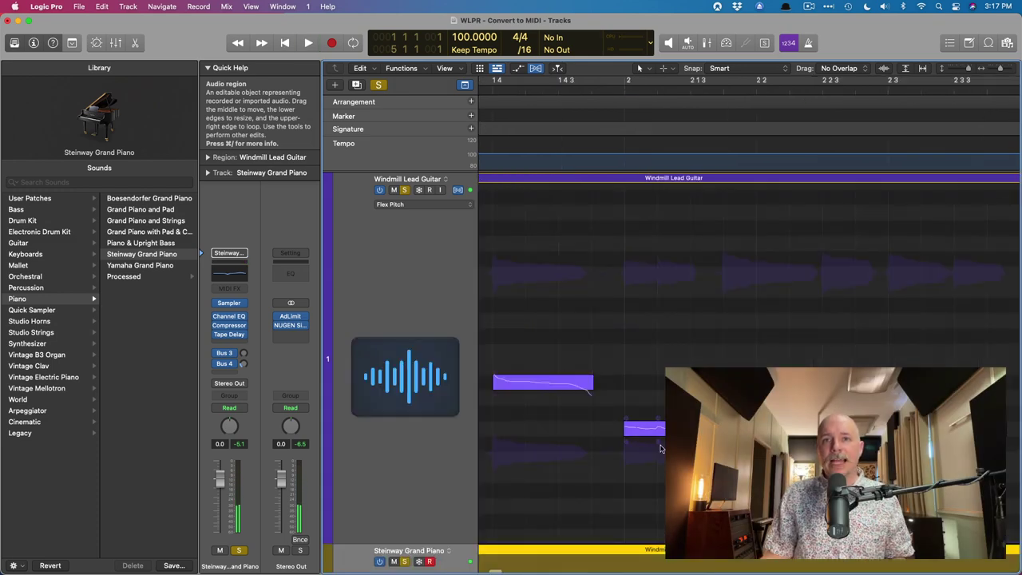
pyautogui.scroll(-5, 646, 411)
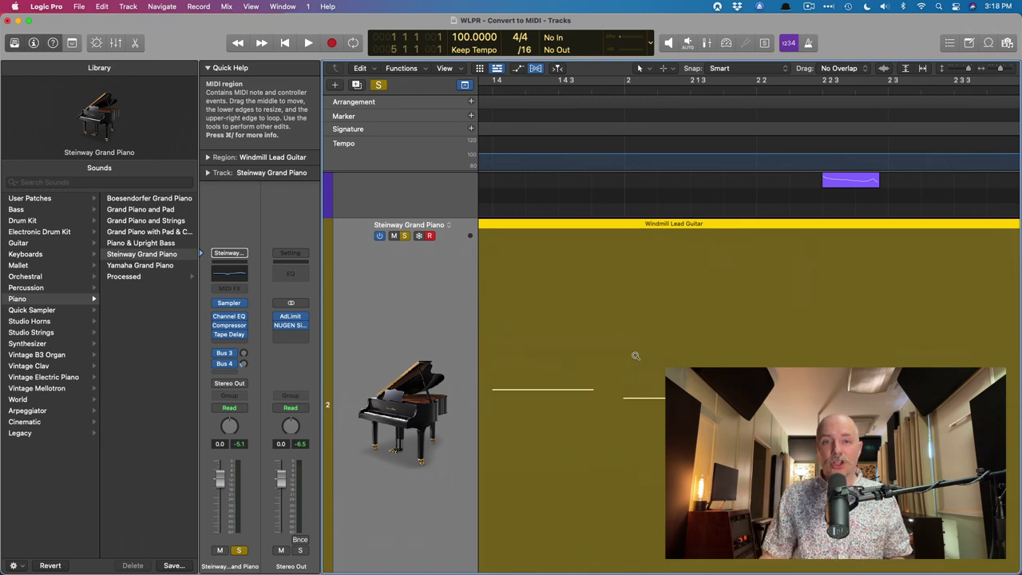
pyautogui.press('z')
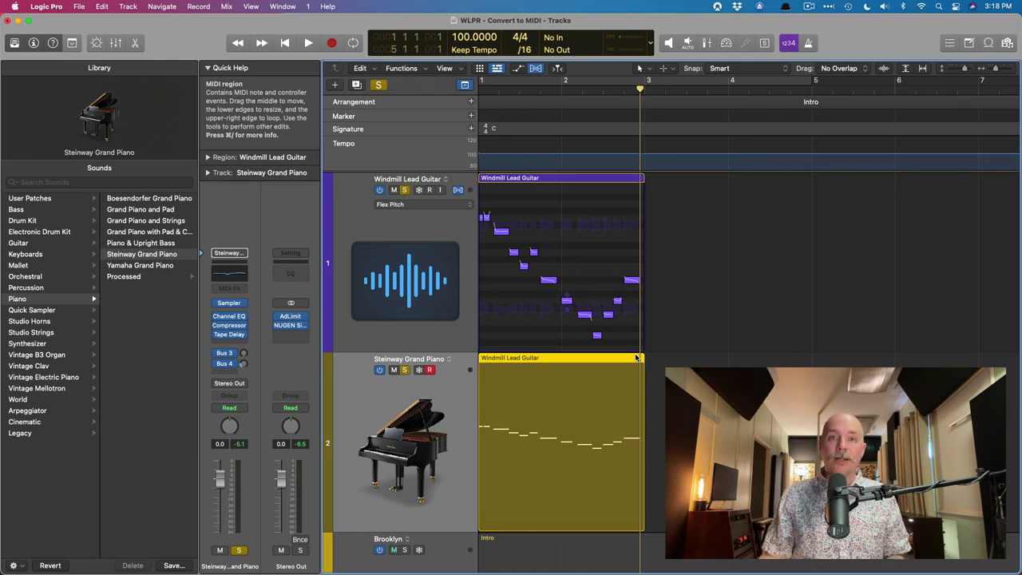
# Solo the Brooklyn drummer track and play the drums from bar 9.
pyautogui.press('z')
pyautogui.click(397, 234)
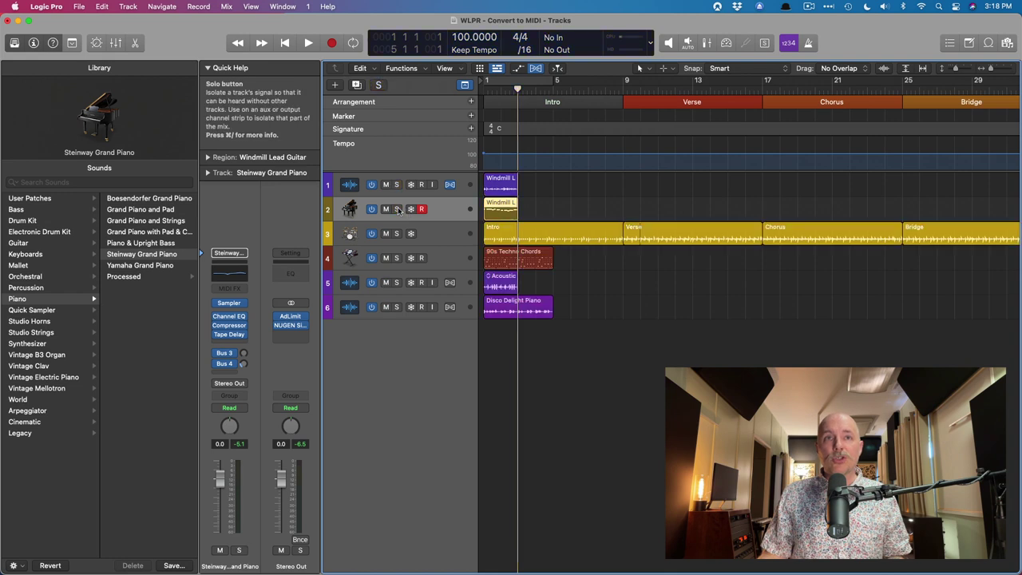
pyautogui.click(397, 233)
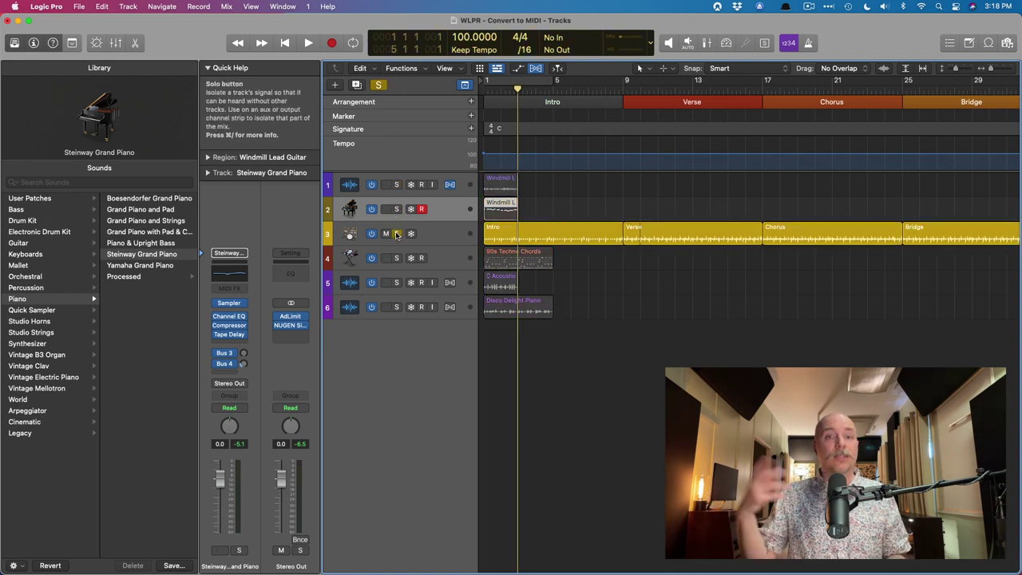
pyautogui.press('super+Left')
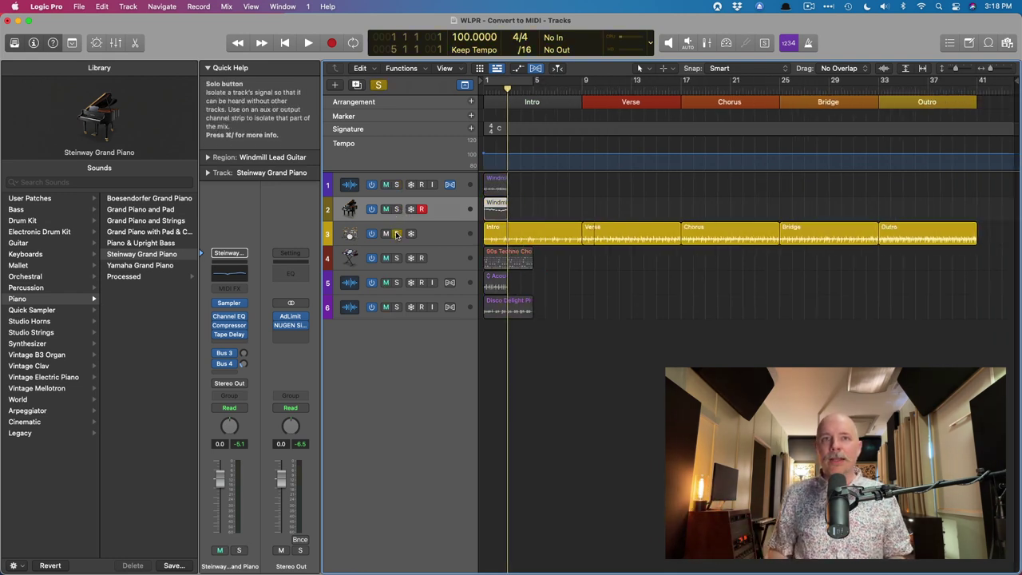
pyautogui.click(452, 231)
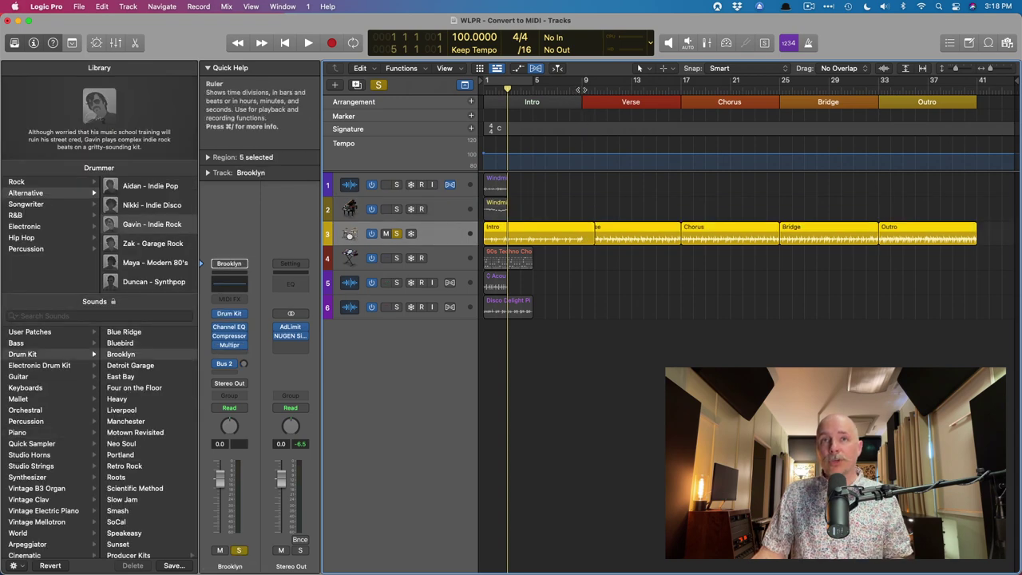
pyautogui.click(581, 88)
pyautogui.press('space')
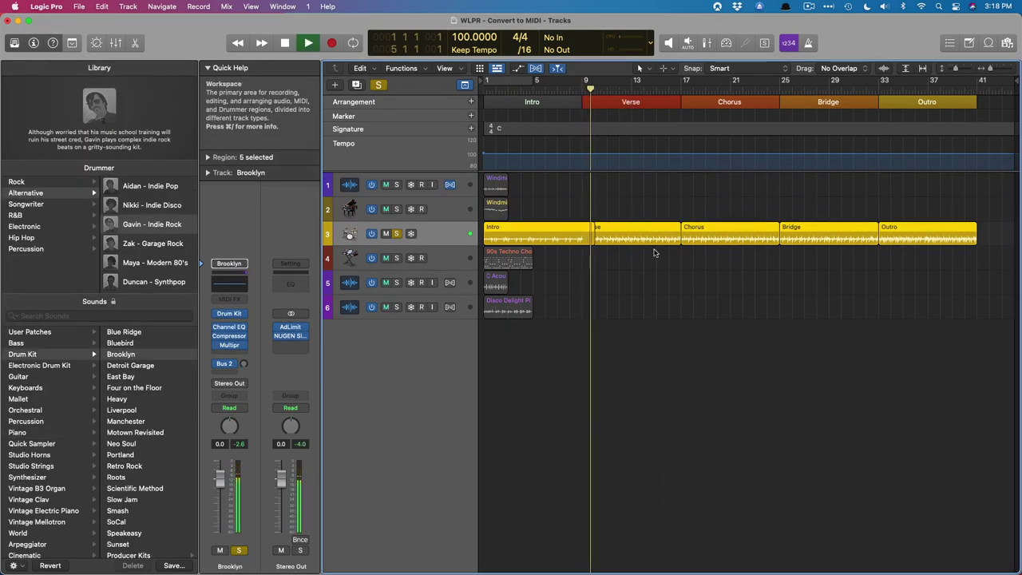
pyautogui.press('space')
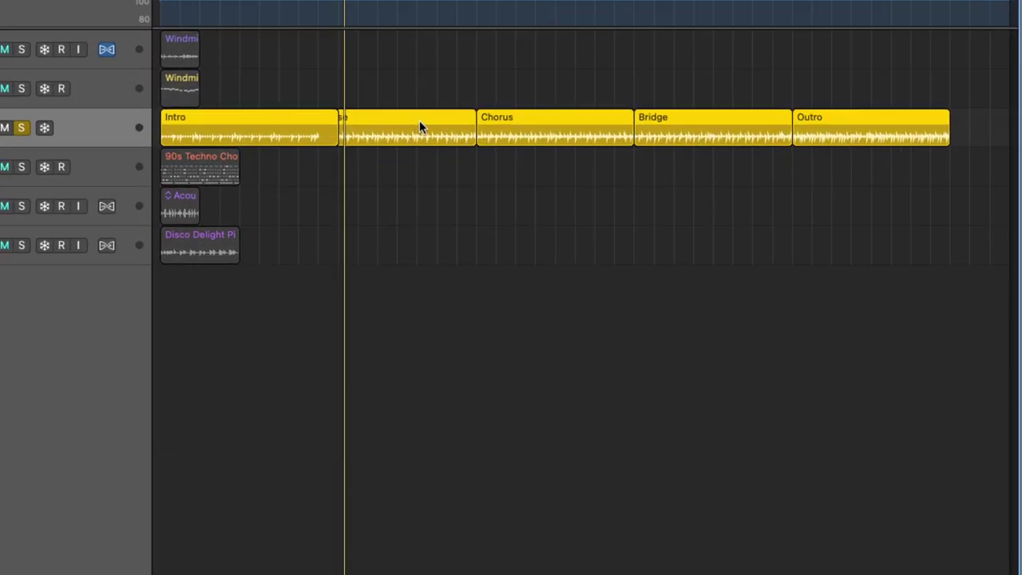
# Convert the drummer regions to MIDI regions and open the drum notes in the Piano Roll.
pyautogui.rightClick(642, 230)
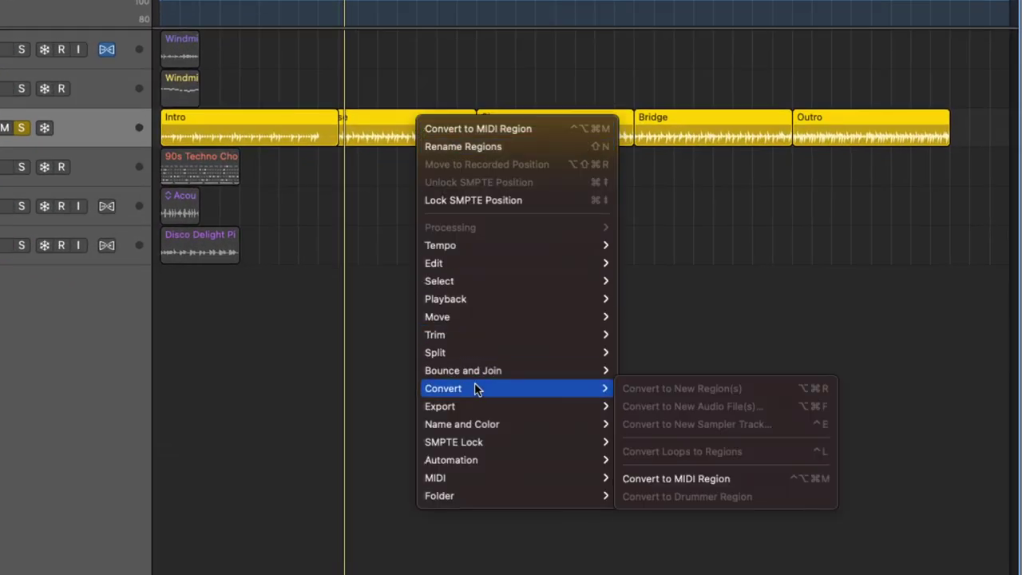
pyautogui.click(632, 481)
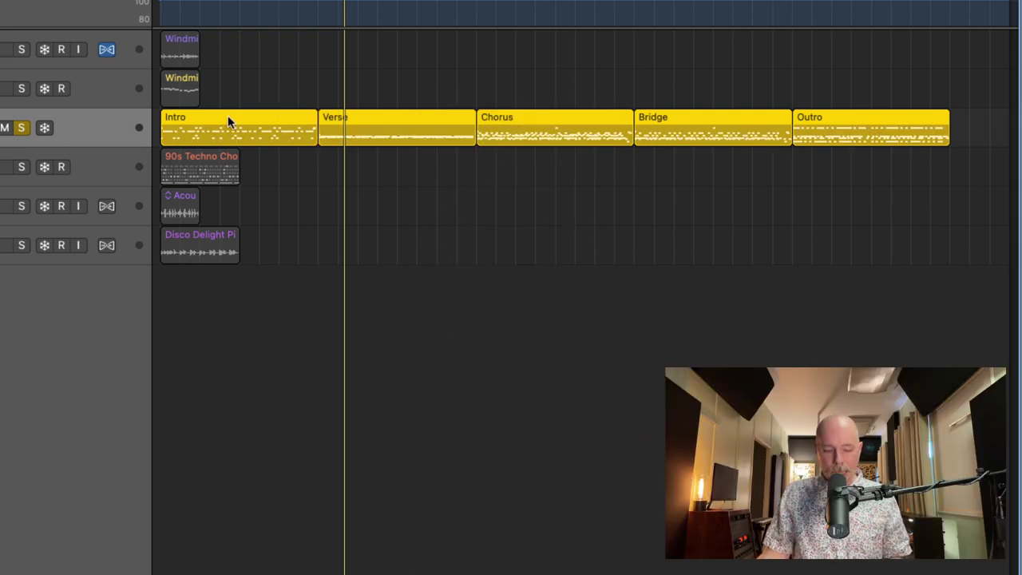
pyautogui.press('z')
pyautogui.press('i')
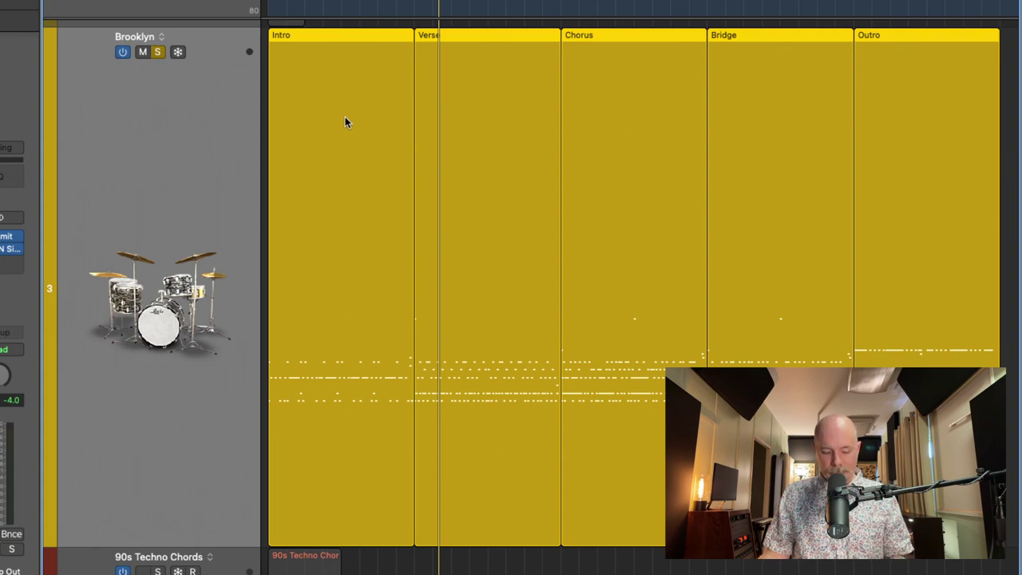
pyautogui.doubleClick(345, 121)
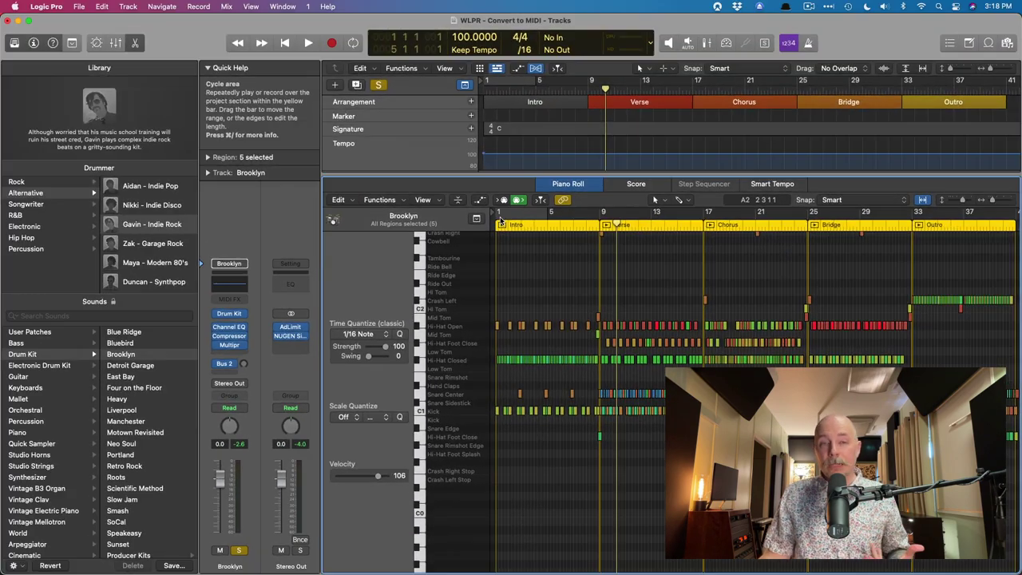
pyautogui.click(135, 43)
pyautogui.click(135, 42)
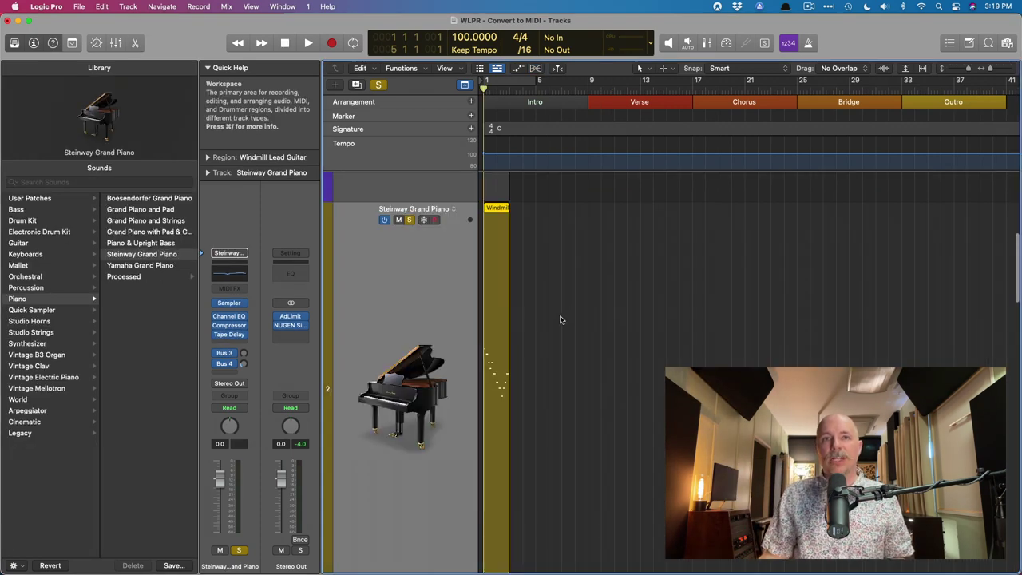
# Restore all six tracks, play the 90s Techno Chords region, and bring up its actions menu.
pyautogui.hotkey('ctrl', 'z')
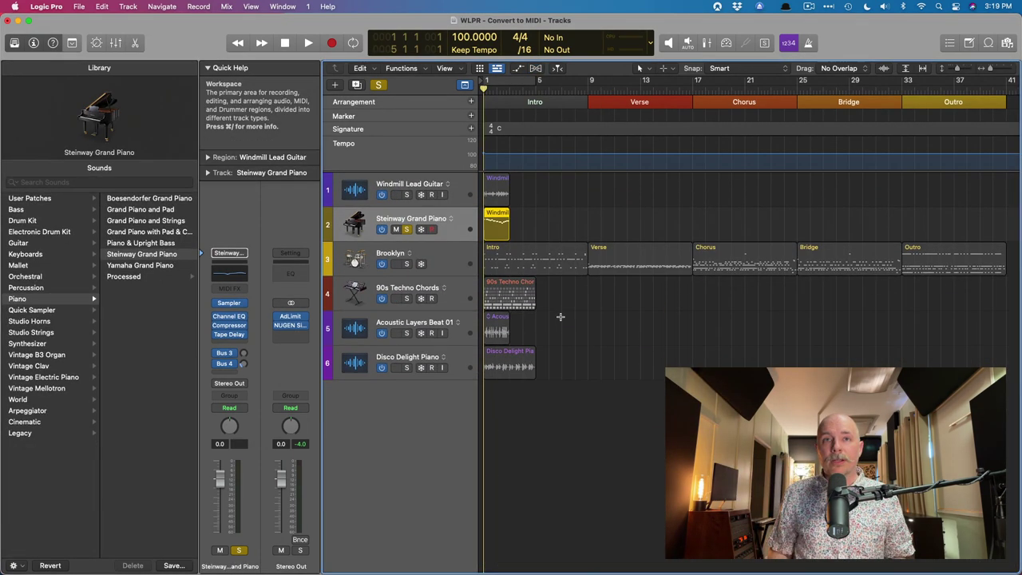
pyautogui.click(485, 292)
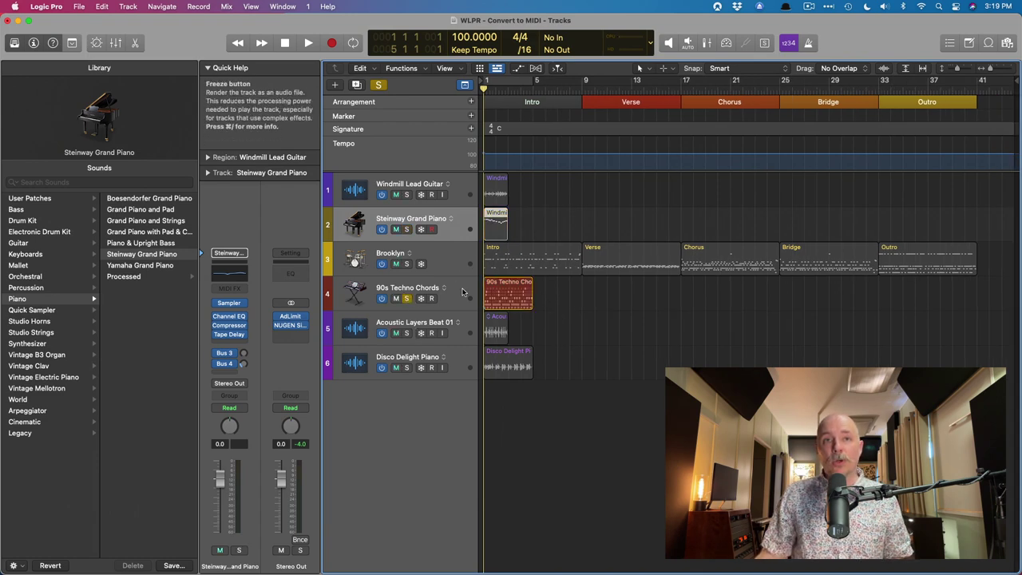
pyautogui.click(503, 293)
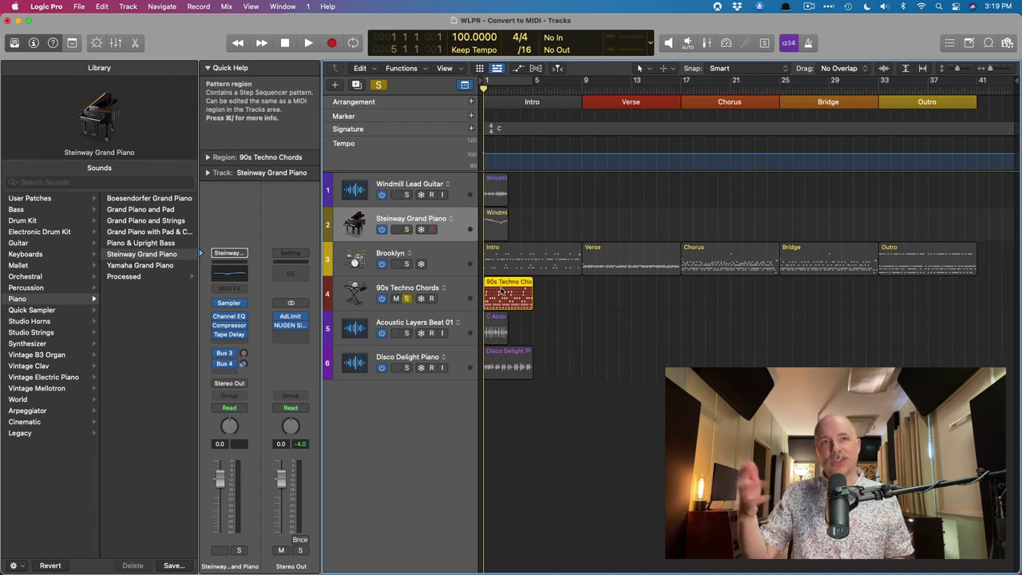
pyautogui.press('space')
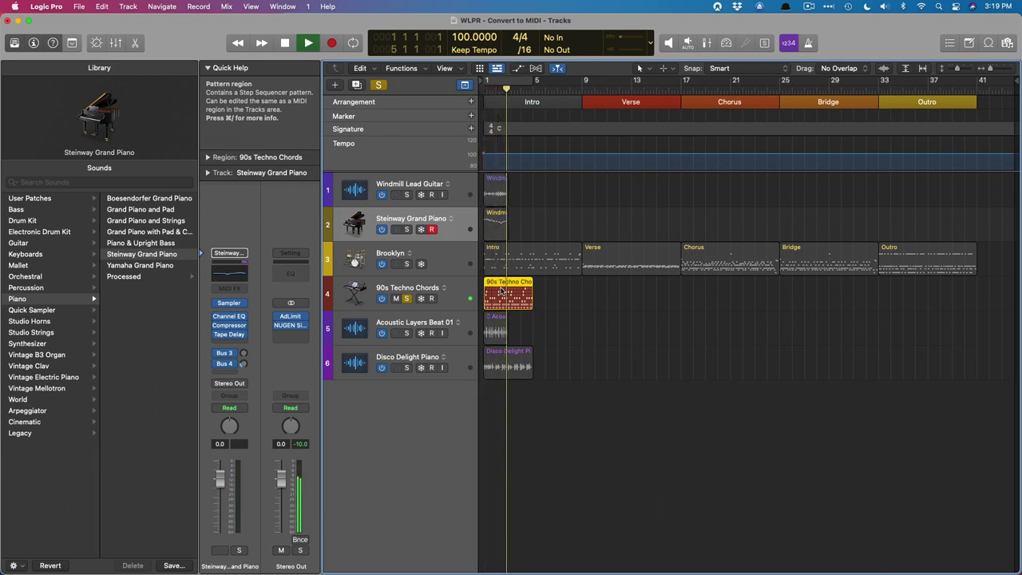
pyautogui.press('space')
pyautogui.press('Return')
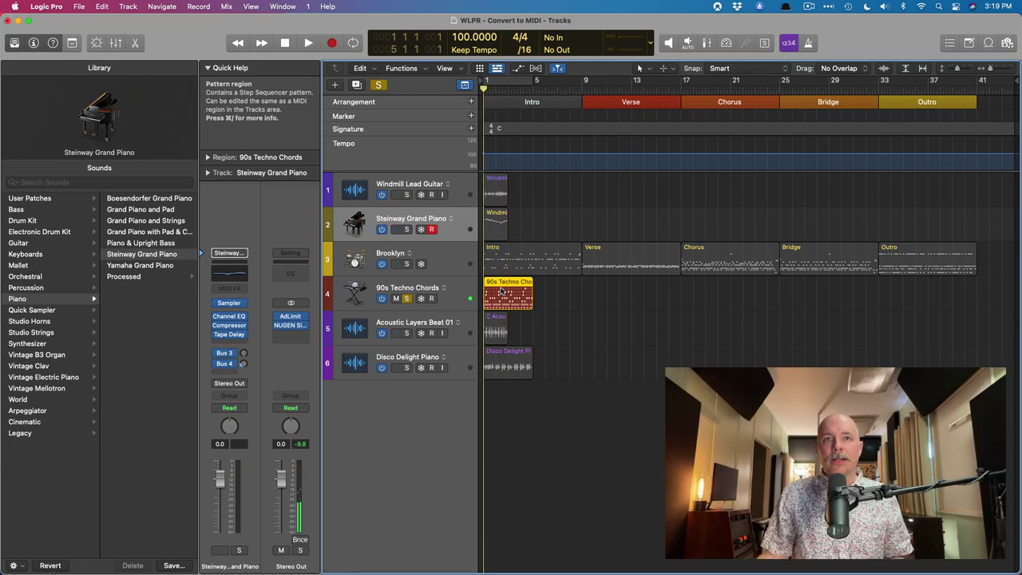
pyautogui.rightClick(502, 292)
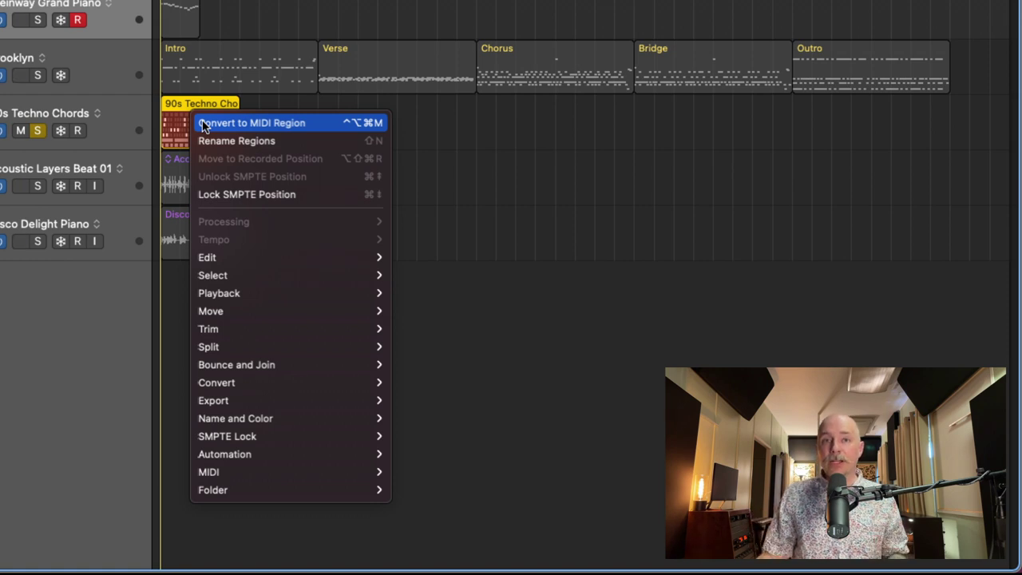
# Convert the 90s Techno Chords region to MIDI and play its chord notes in the Piano Roll.
pyautogui.moveTo(342, 384)
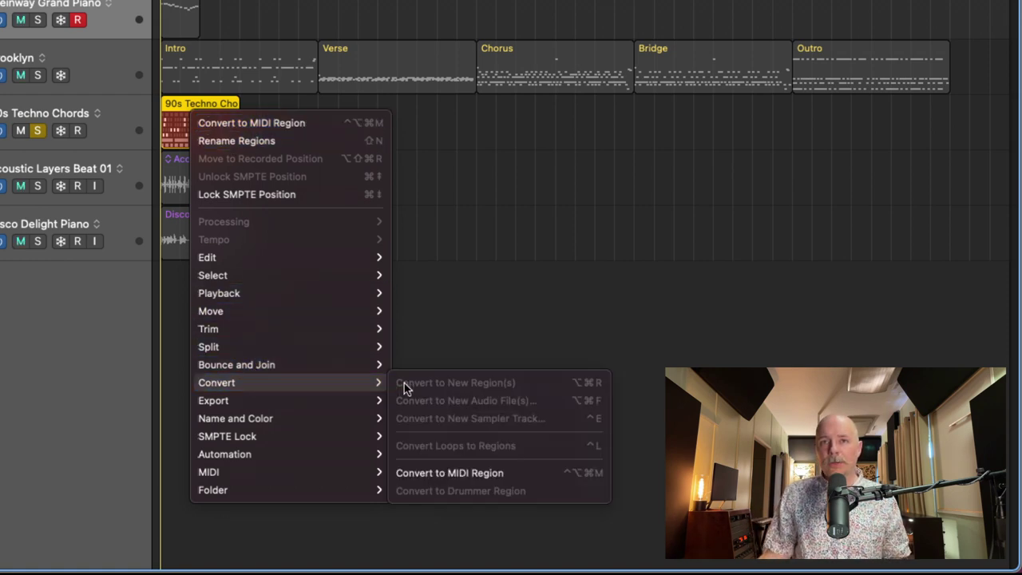
pyautogui.click(448, 472)
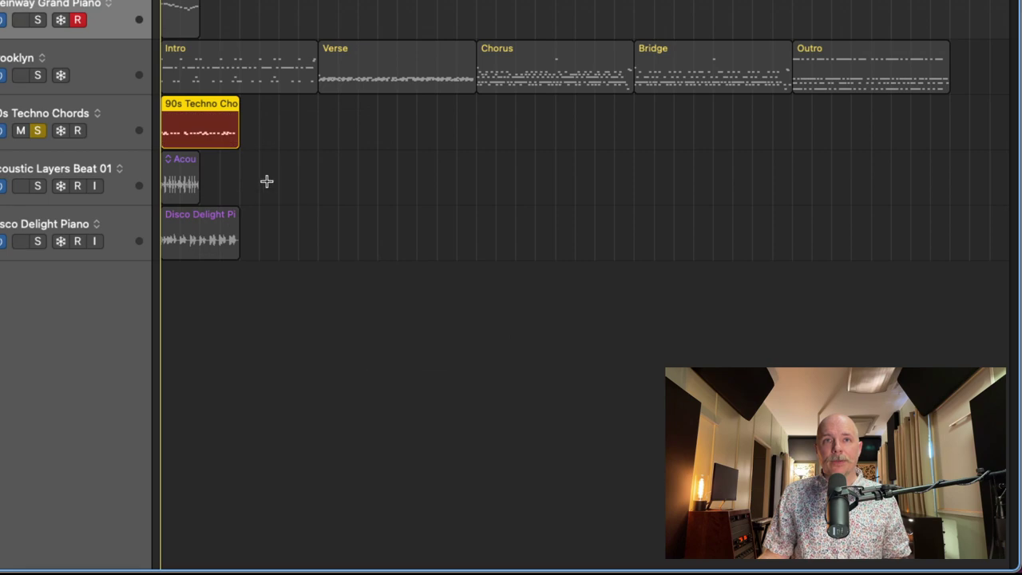
pyautogui.moveTo(266, 187); pyautogui.dragTo(105, 80)
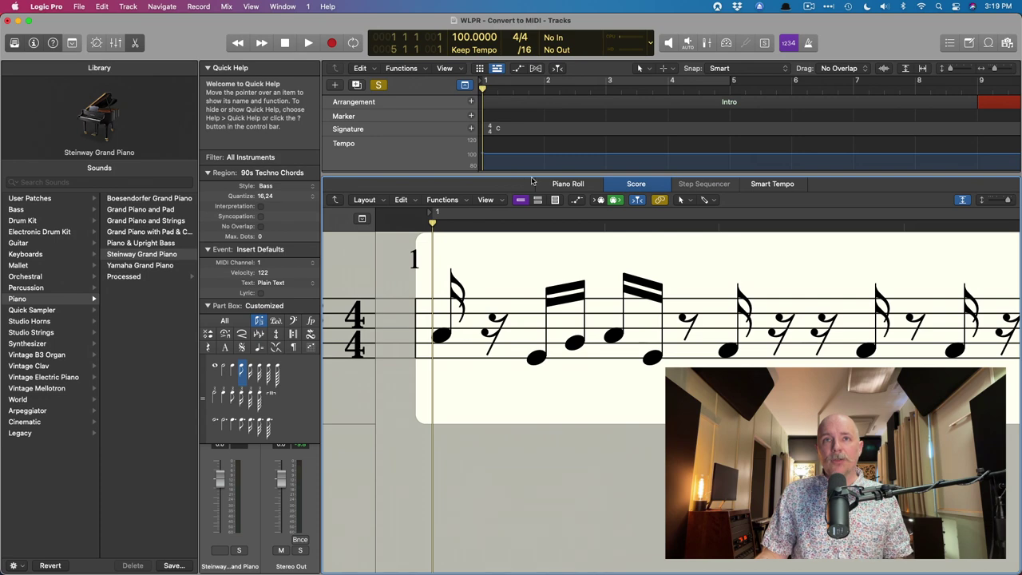
pyautogui.click(558, 184)
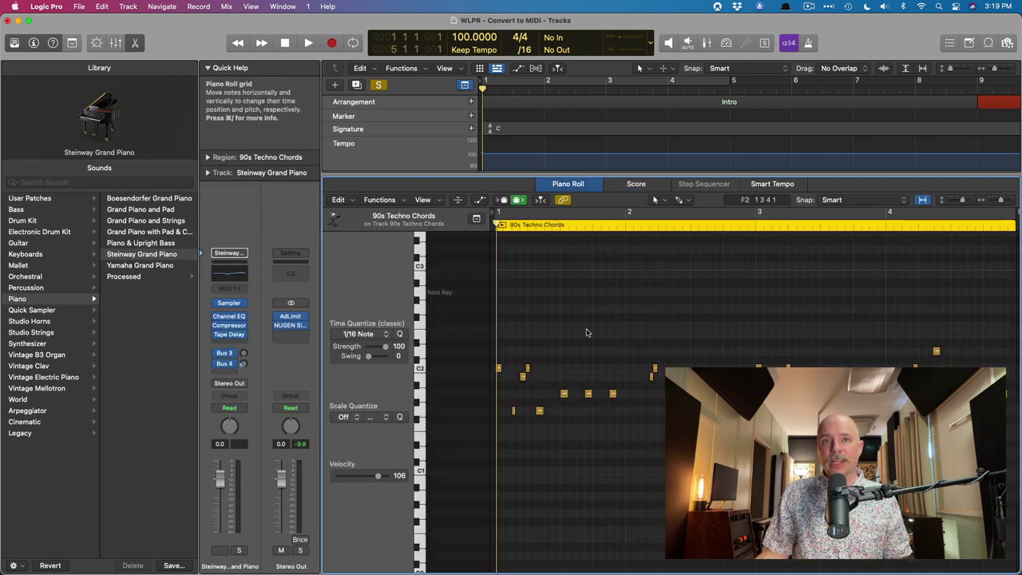
pyautogui.press('super+Left')
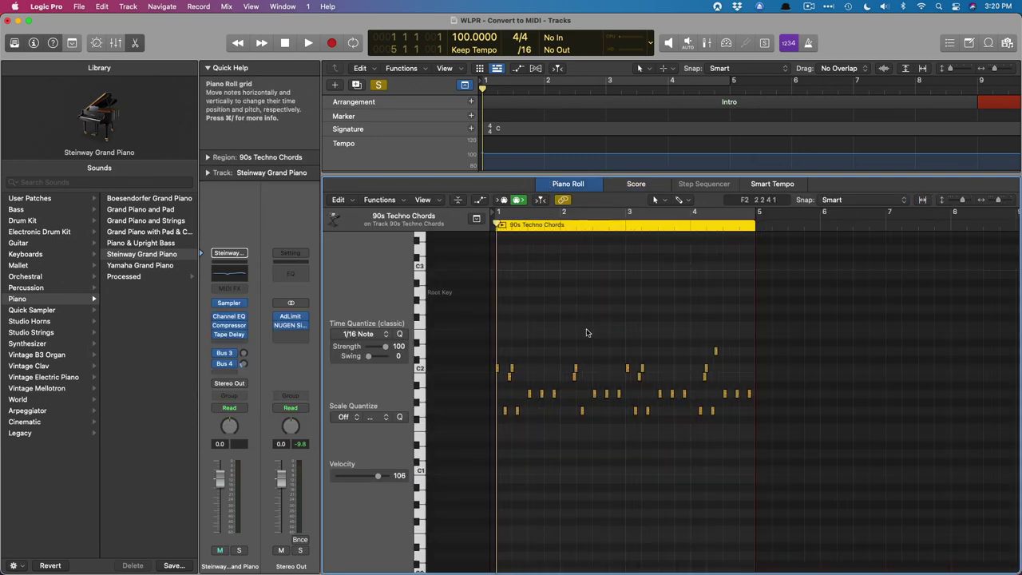
pyautogui.press('space')
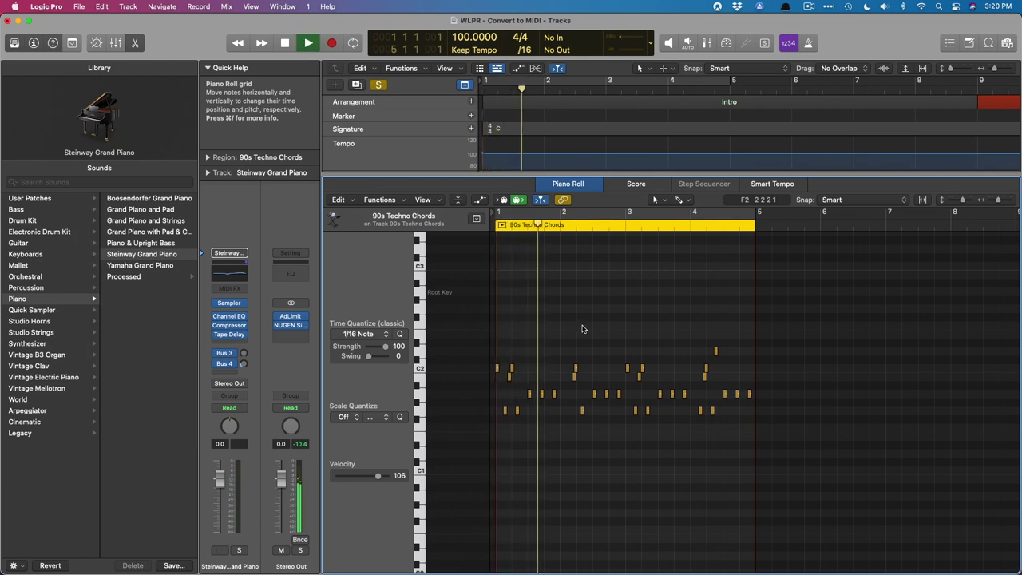
pyautogui.press('space')
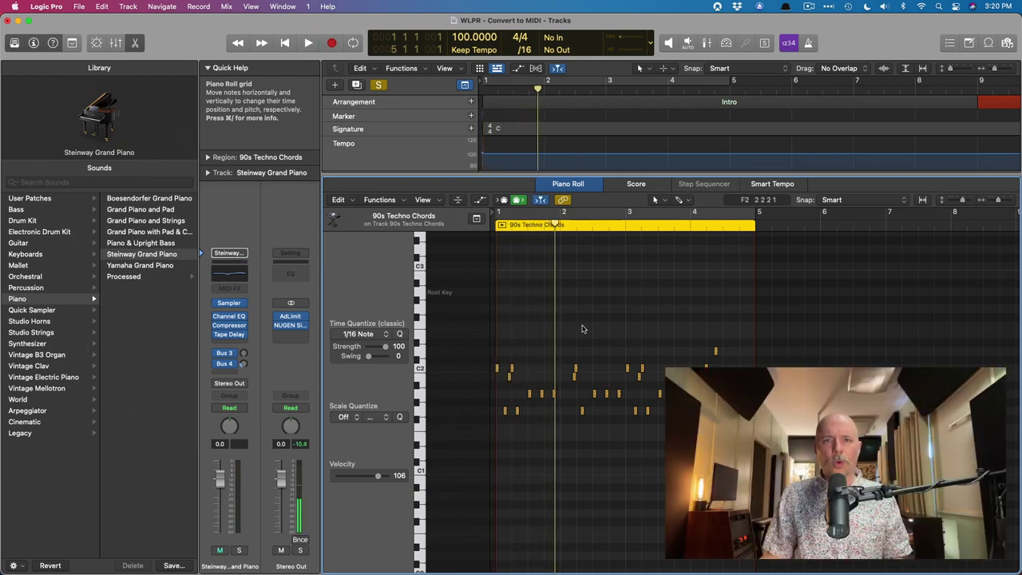
pyautogui.press('e')
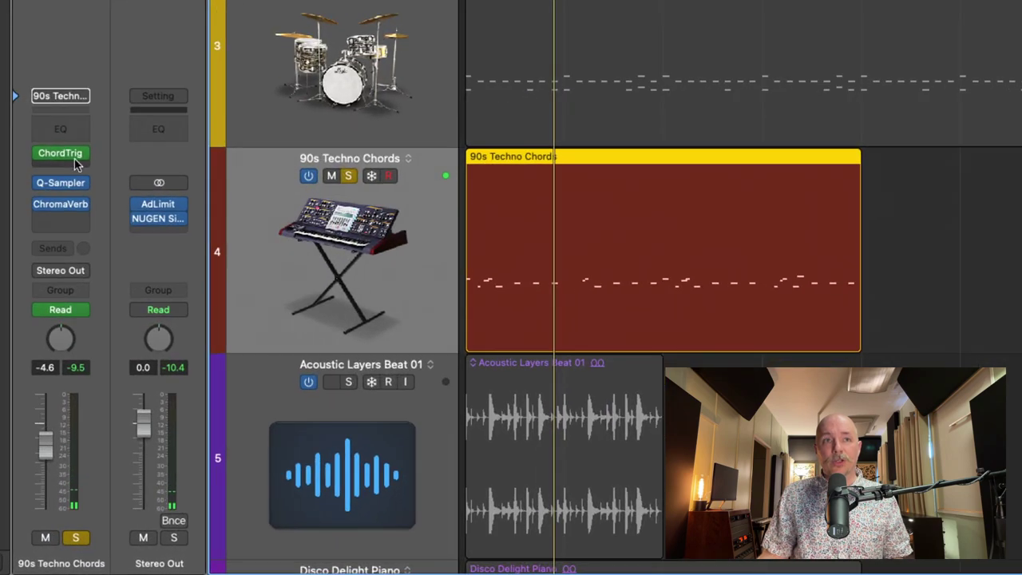
pyautogui.click(75, 160)
pyautogui.moveTo(554, 165); pyautogui.dragTo(825, 180)
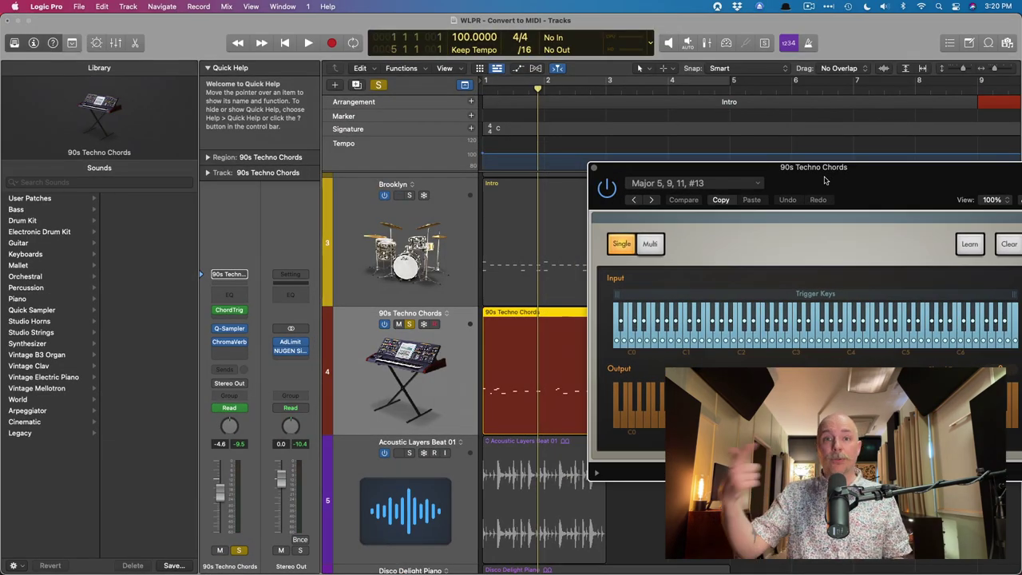
pyautogui.press('space')
pyautogui.moveTo(825, 181); pyautogui.dragTo(784, 176)
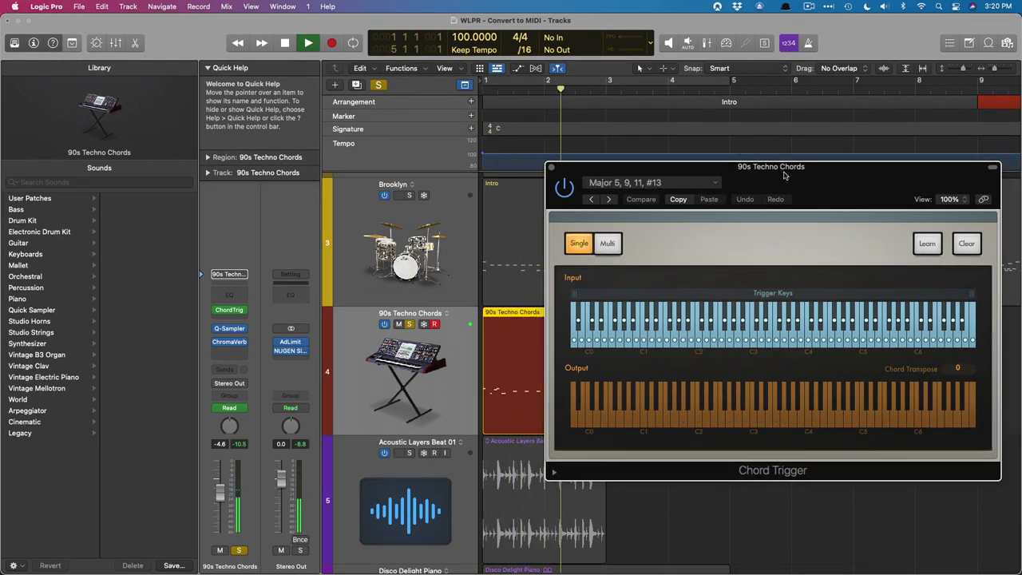
pyautogui.press('space')
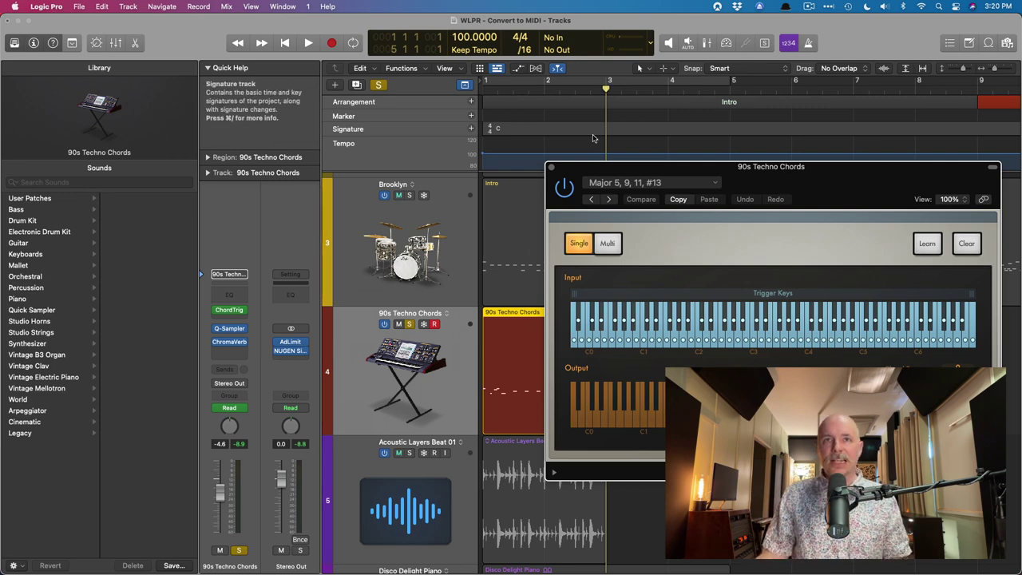
pyautogui.click(550, 168)
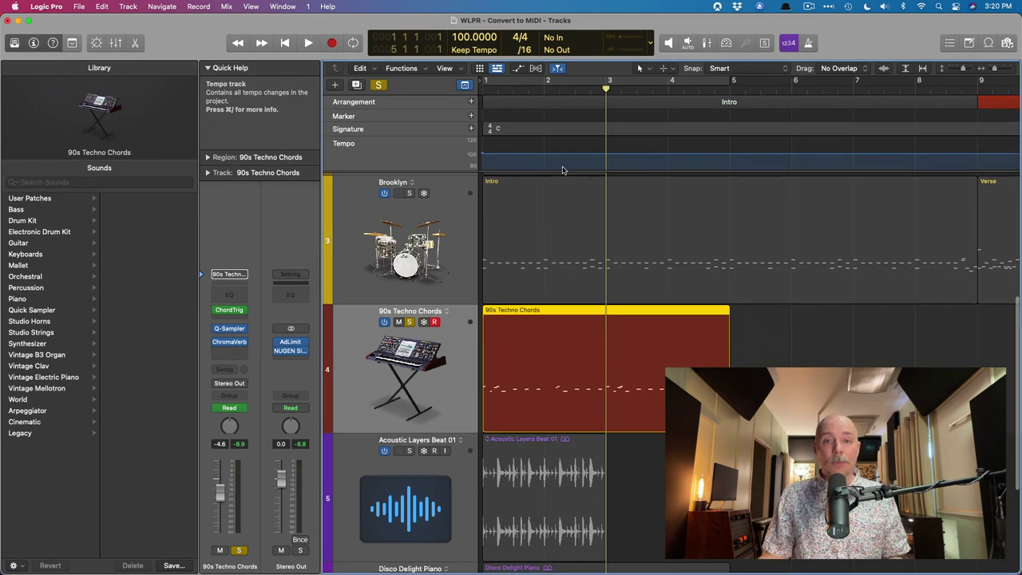
# Search Launchpad for 'audio' to locate Audio MIDI Setup.
pyautogui.hotkey('alt', 'space')
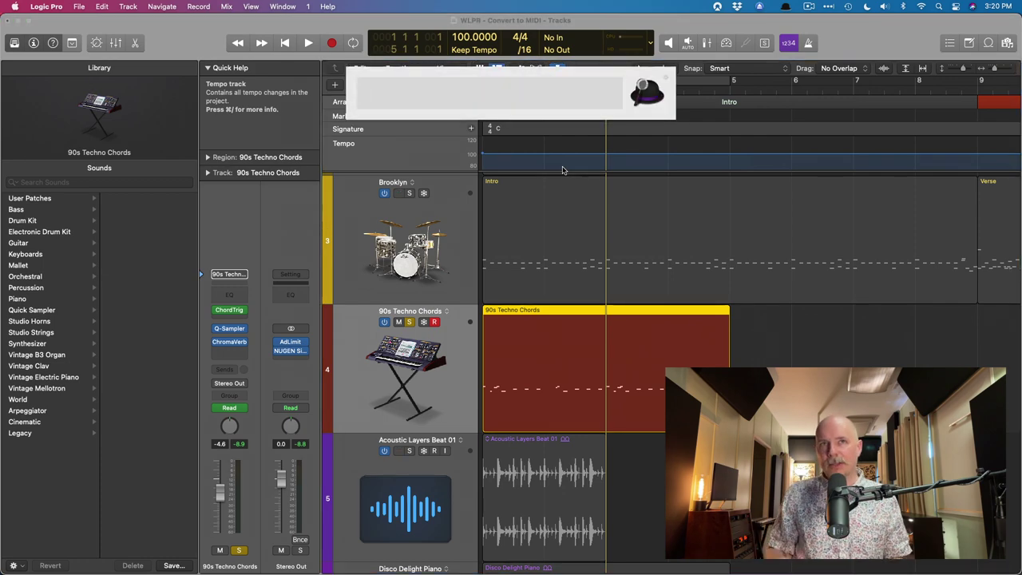
pyautogui.write('audi')
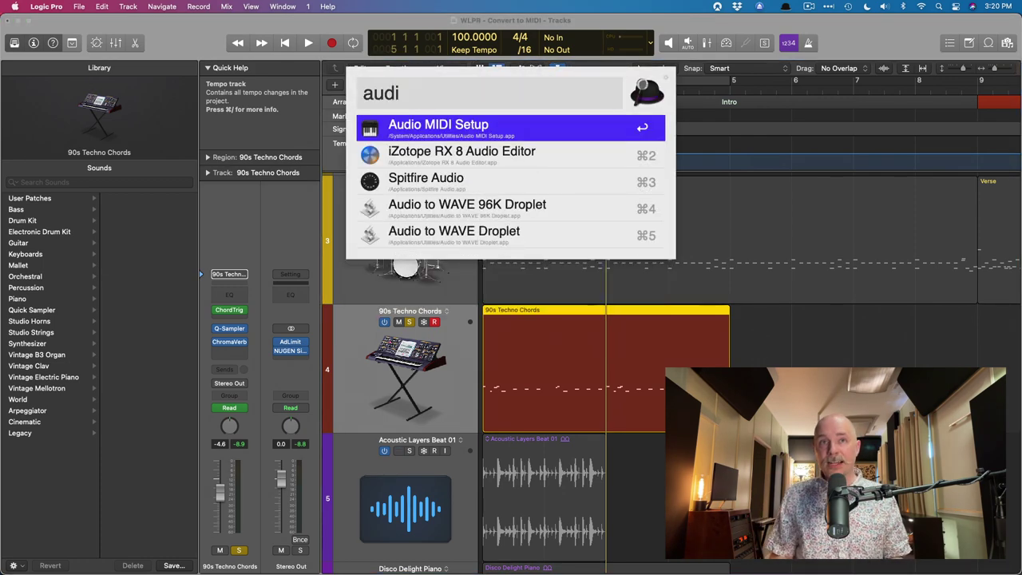
pyautogui.press('Return')
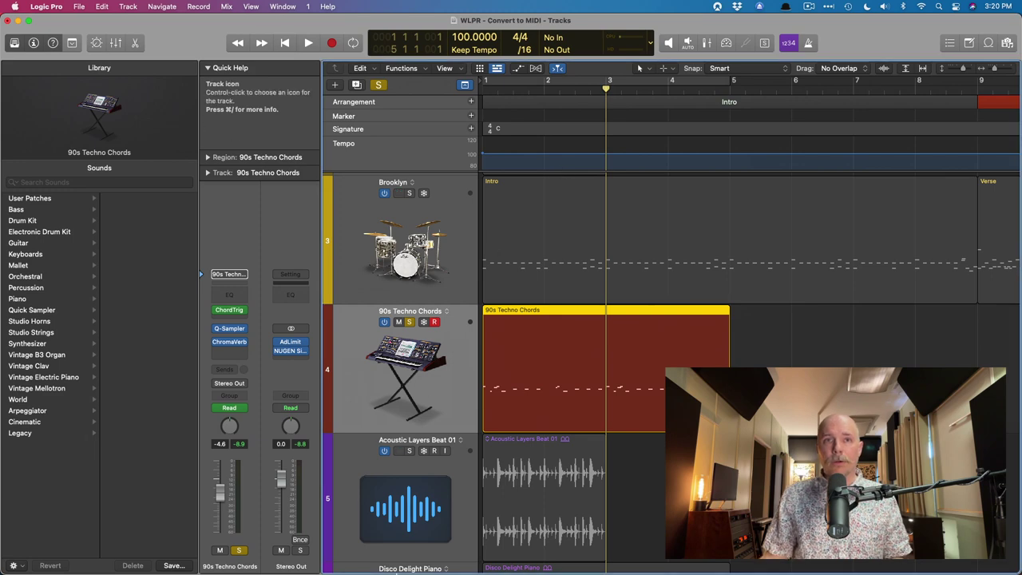
pyautogui.click(323, 563)
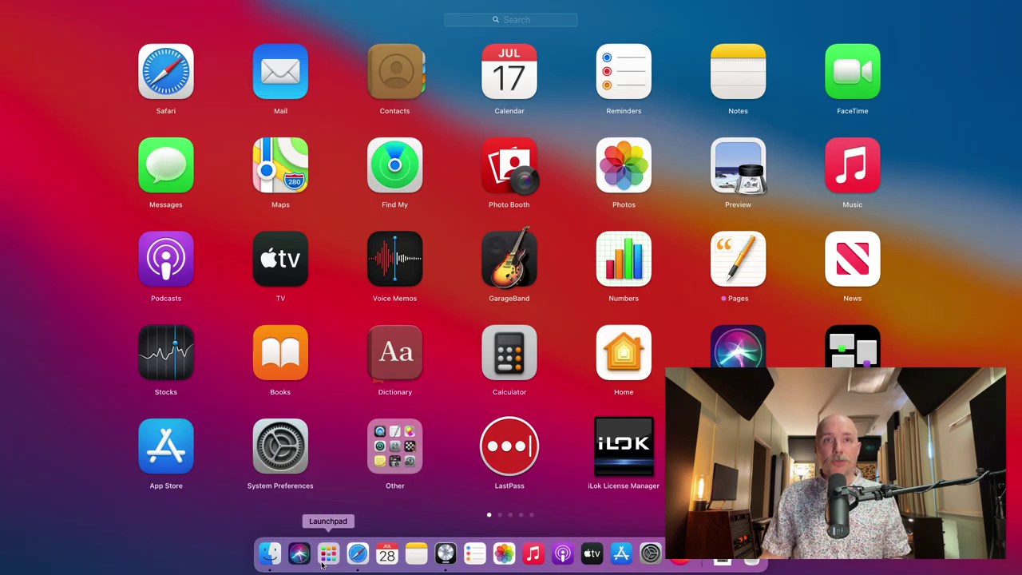
pyautogui.click(518, 23)
pyautogui.write('audio')
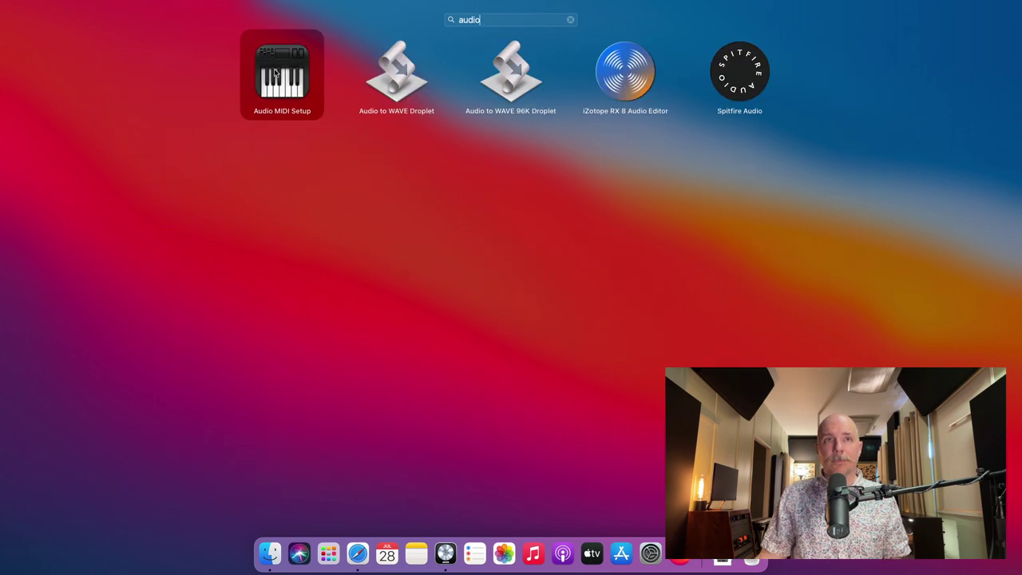
# Launch Audio MIDI Setup and show the MIDI Studio window, enlarged to reveal every device.
pyautogui.click(276, 71)
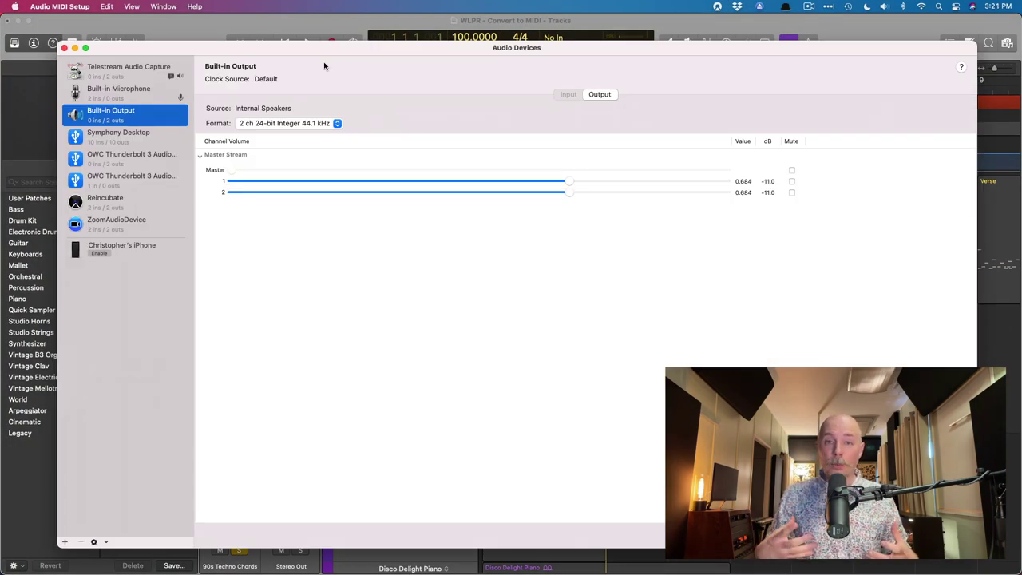
pyautogui.click(163, 7)
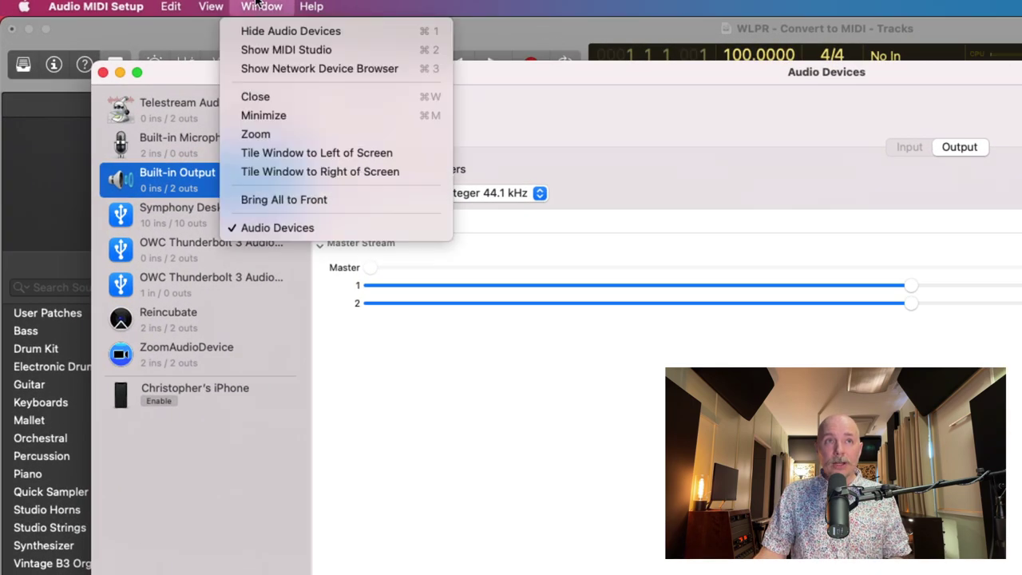
pyautogui.click(259, 50)
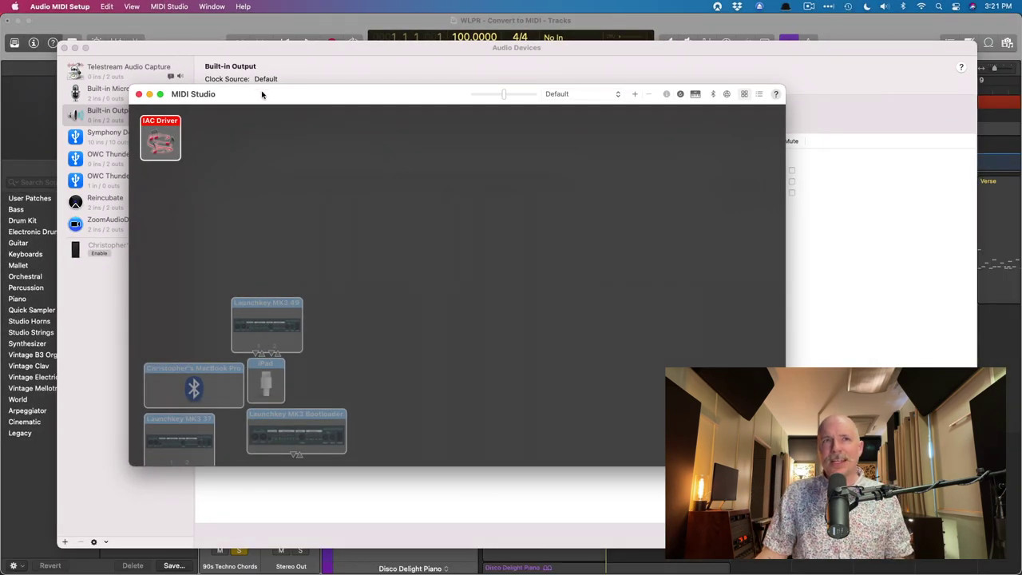
pyautogui.moveTo(262, 94); pyautogui.dragTo(228, 49)
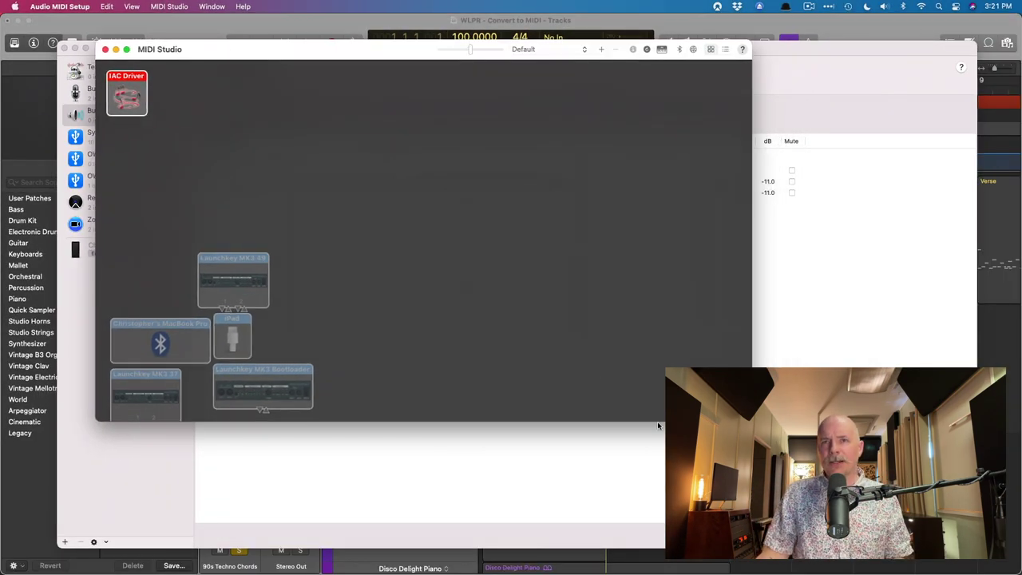
pyautogui.moveTo(750, 420); pyautogui.dragTo(787, 561)
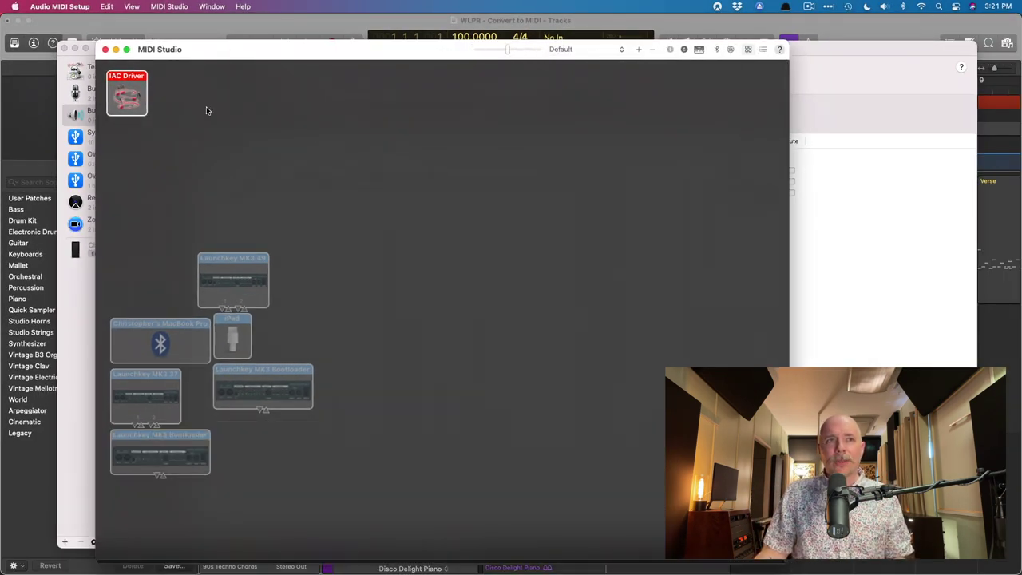
# Open the IAC Driver's properties and make sure 'Device is online' is checked.
pyautogui.doubleClick(122, 92)
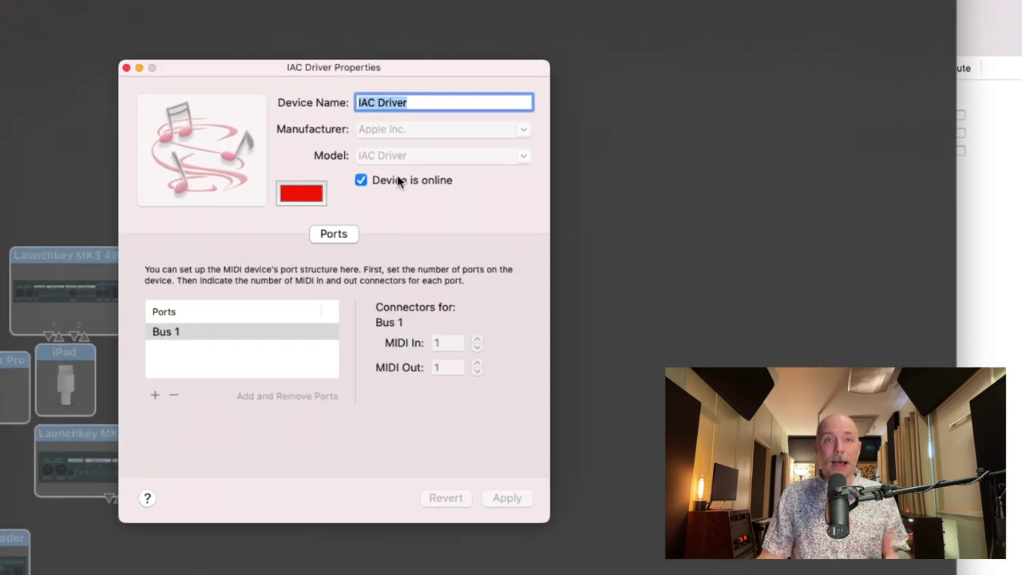
pyautogui.click(397, 176)
pyautogui.click(397, 176)
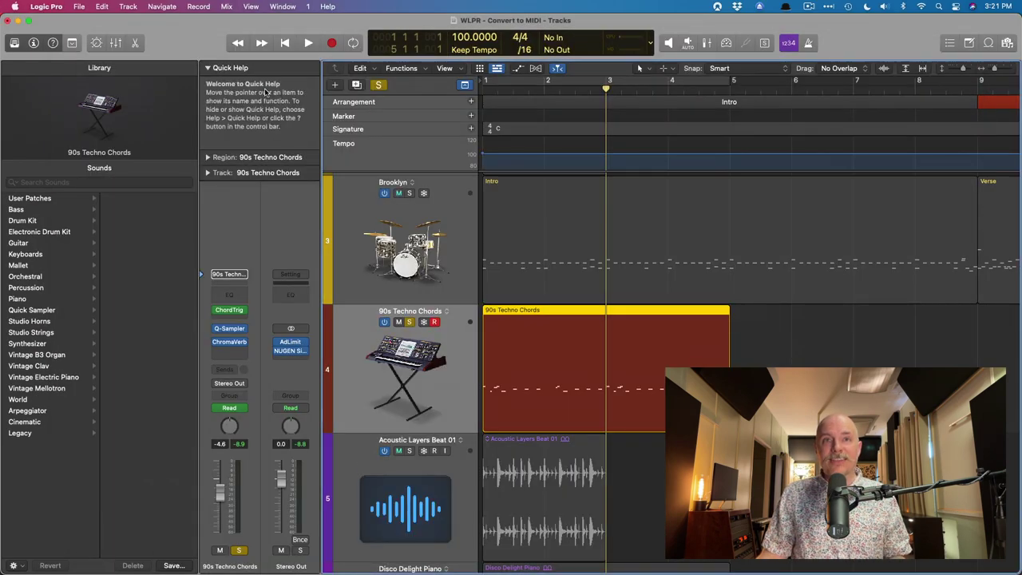
# Duplicate the 90s Techno Chords track and move the chord region down onto new track 5.
pyautogui.scroll(-4, 455, 277)
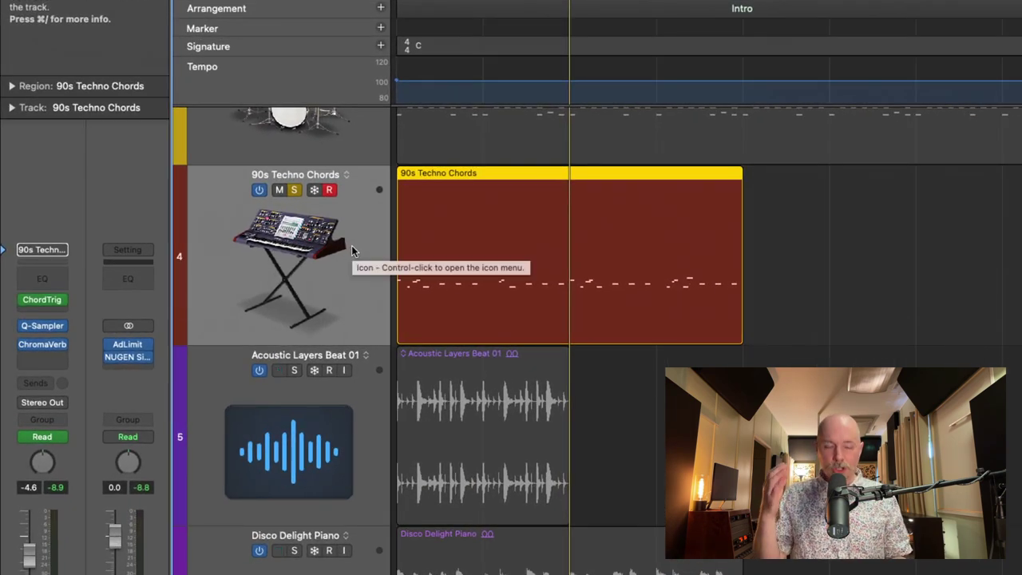
pyautogui.press('super+d')
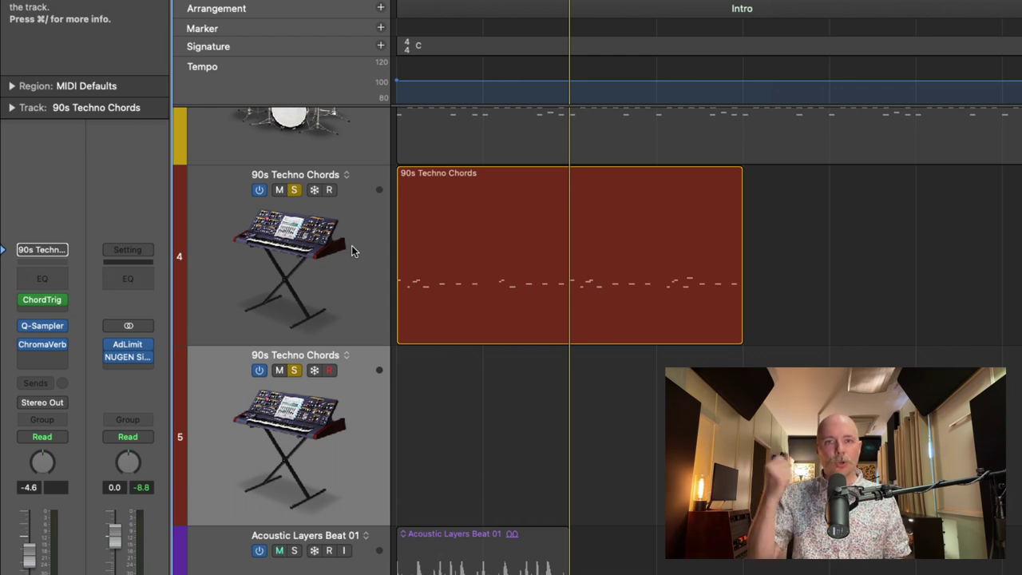
pyautogui.click(432, 203)
pyautogui.moveTo(432, 203); pyautogui.dragTo(429, 401)
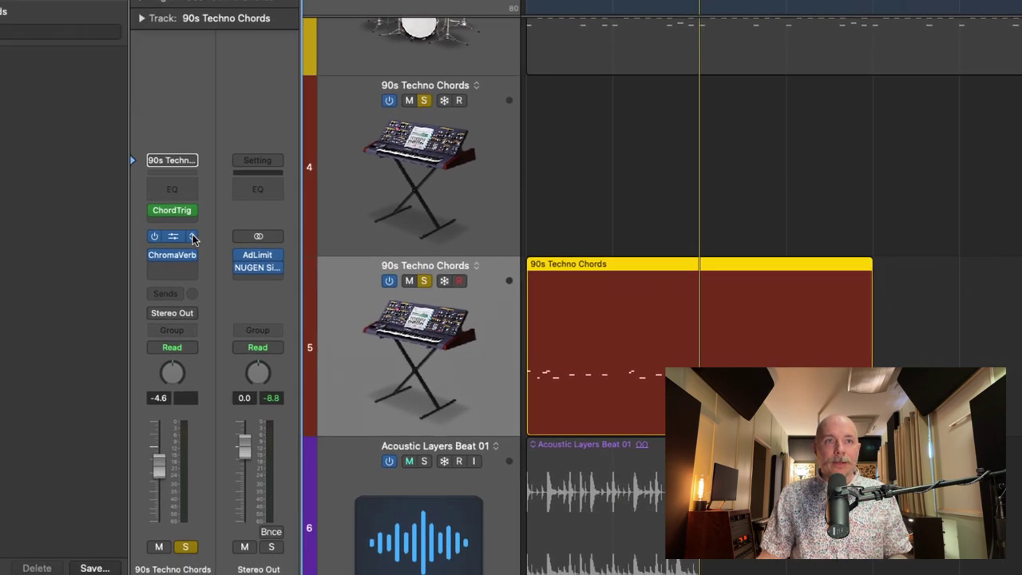
# Load a stereo External Instrument on the new 90s Techno Chords track, sending MIDI to IAC Driver Bus 1.
pyautogui.click(193, 238)
pyautogui.moveTo(240, 487)
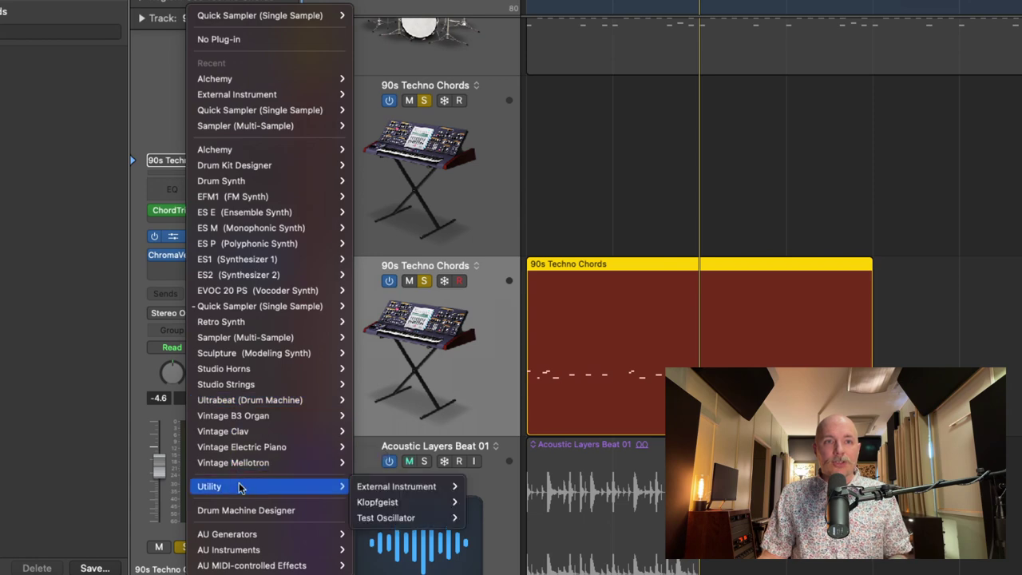
pyautogui.moveTo(360, 489)
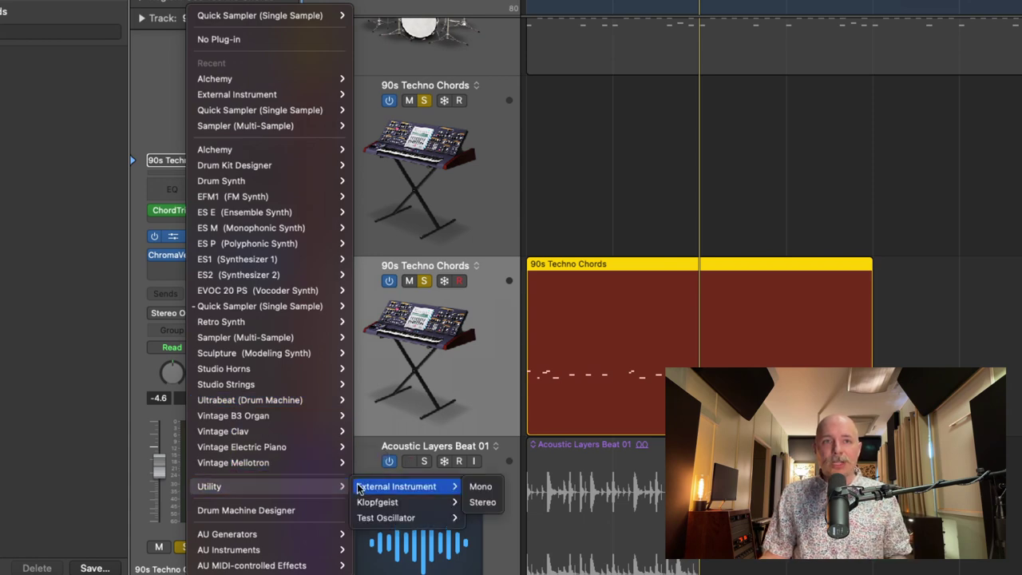
pyautogui.click(474, 502)
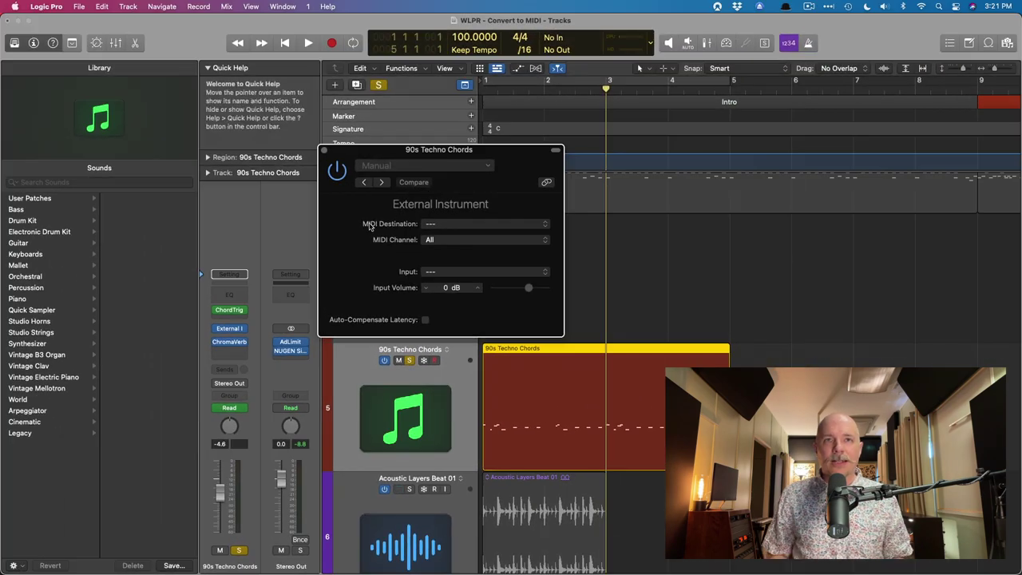
pyautogui.click(437, 227)
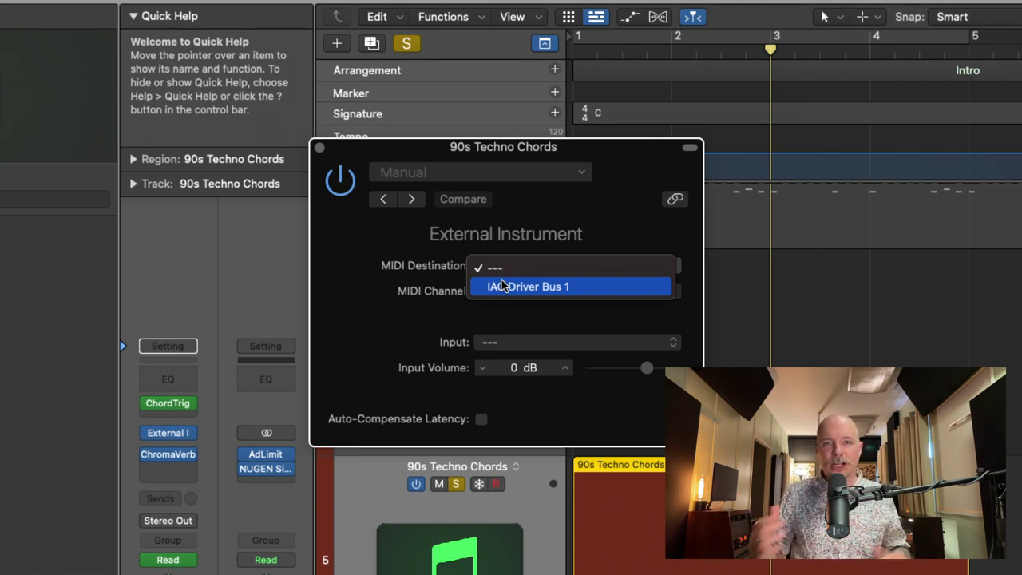
pyautogui.click(502, 286)
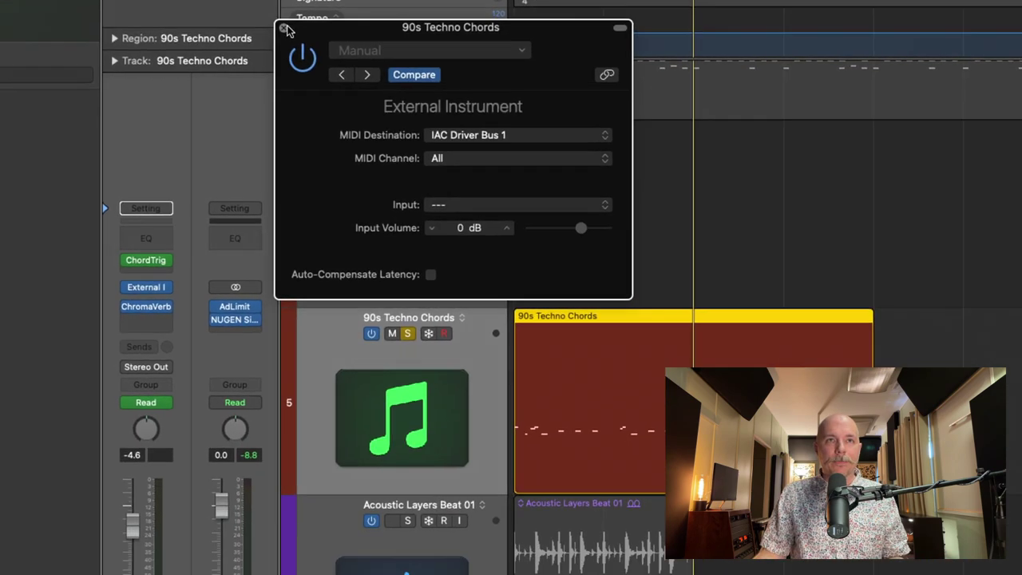
# Remove the Chord Trigger MIDI effect from the original 90s Techno Chords track.
pyautogui.click(319, 147)
pyautogui.click(378, 157)
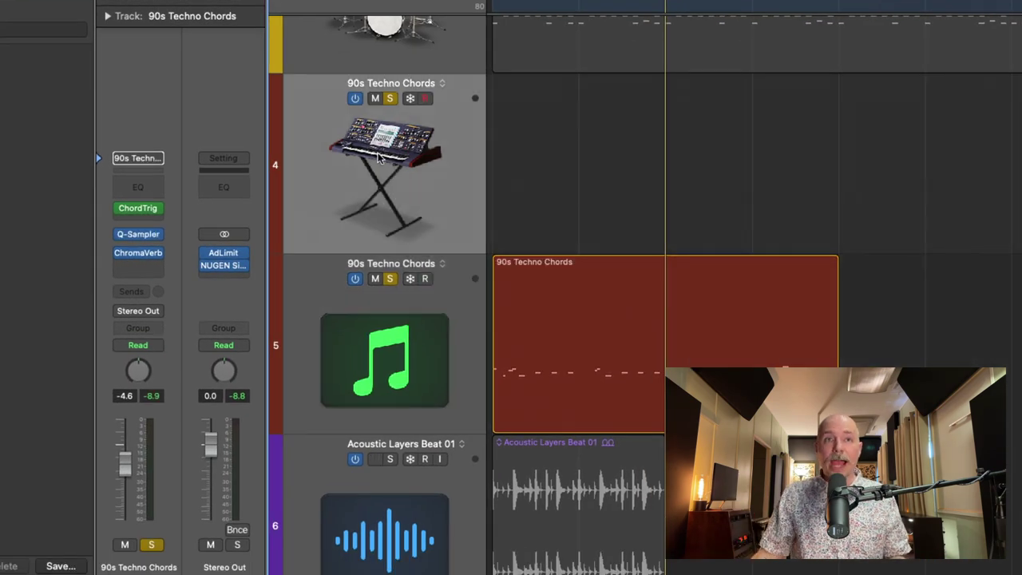
pyautogui.click(158, 208)
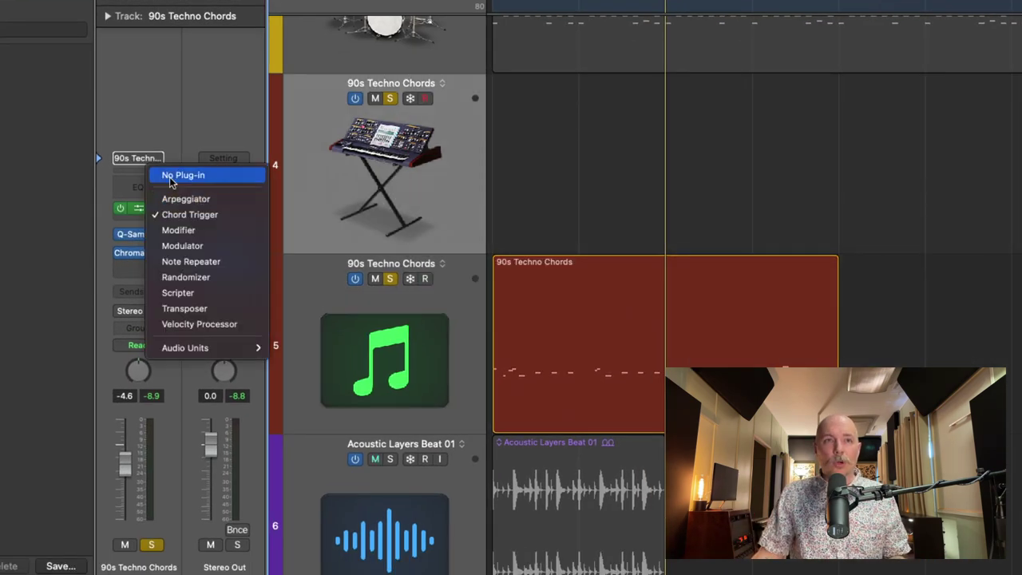
pyautogui.click(391, 107)
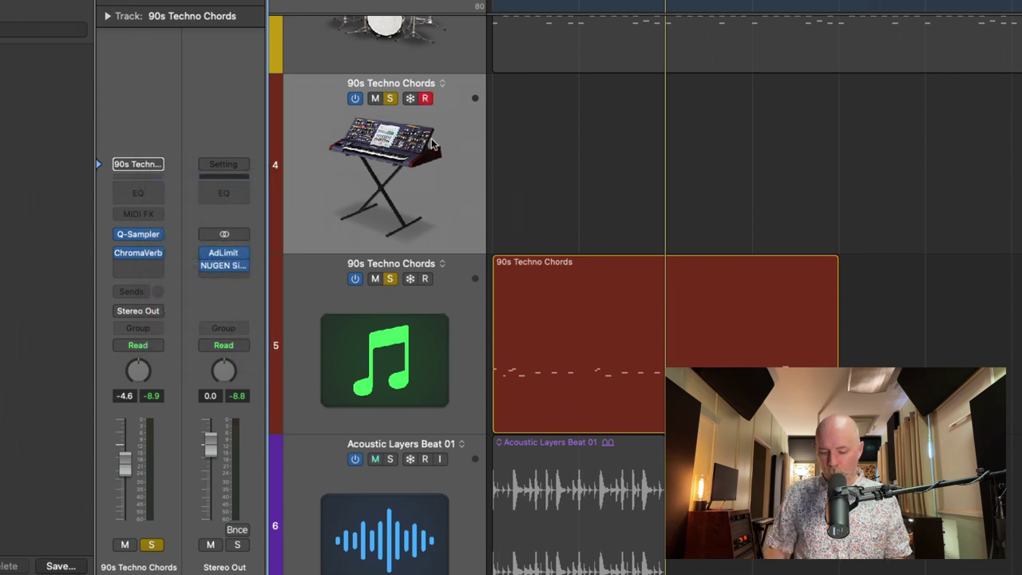
# Record a region of full chord notes onto that track from the project start.
pyautogui.press('Return')
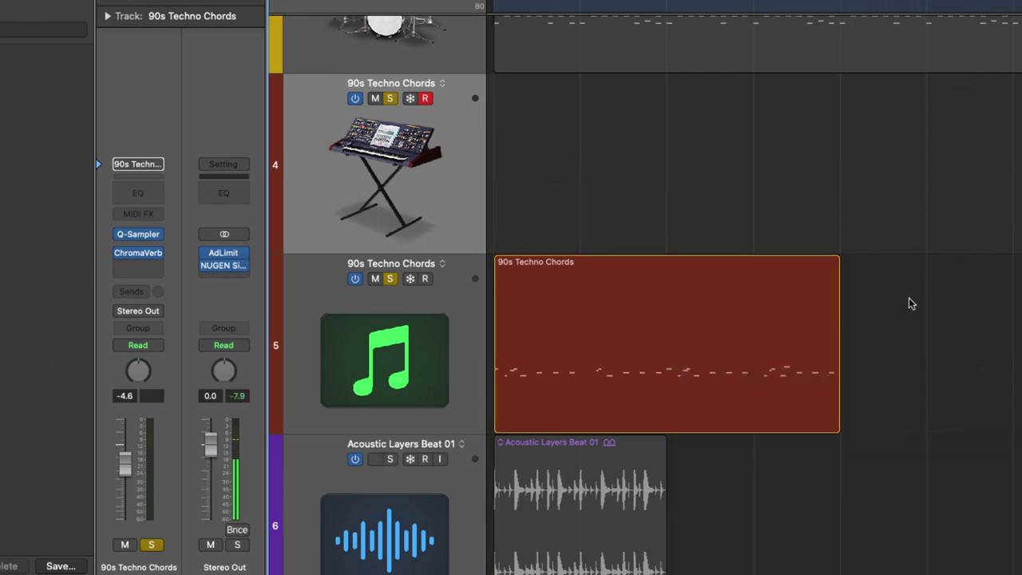
pyautogui.press('r')
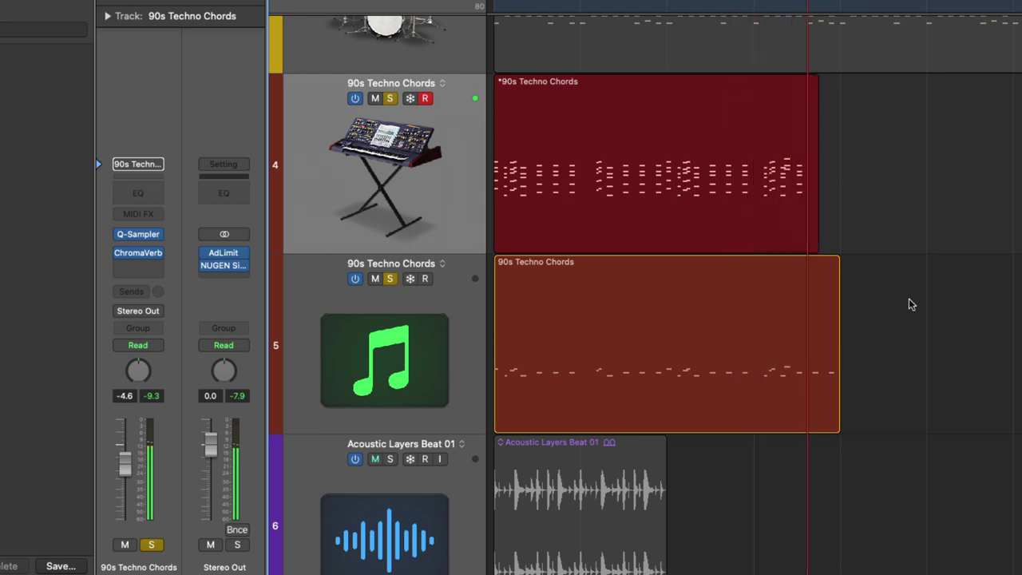
pyautogui.press('space')
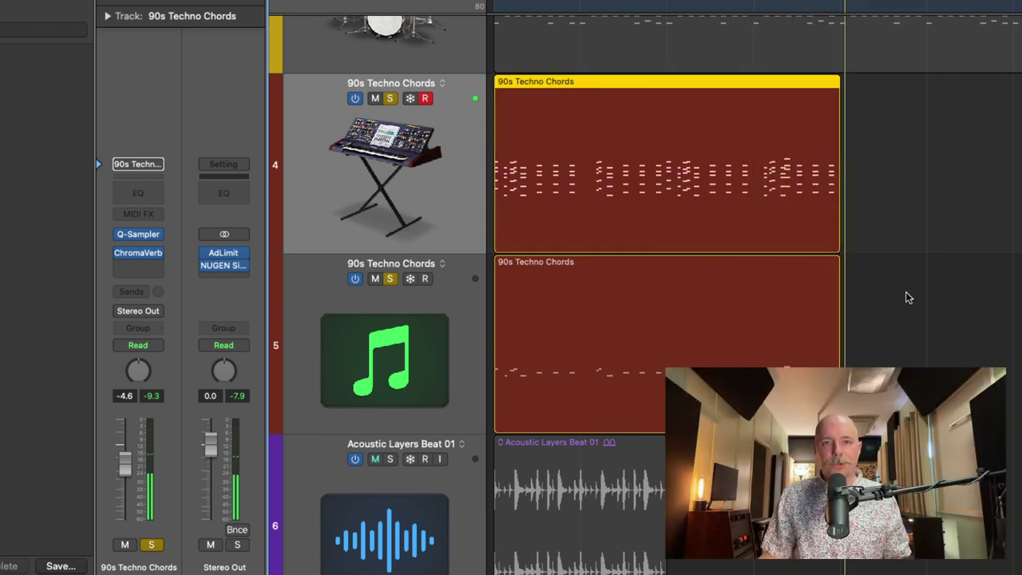
pyautogui.doubleClick(580, 125)
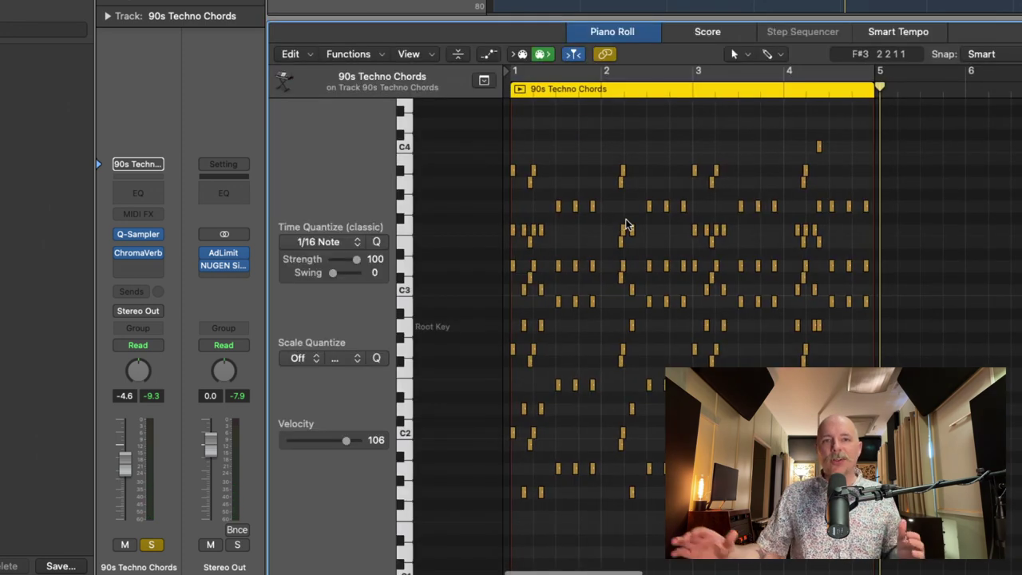
pyautogui.click(722, 35)
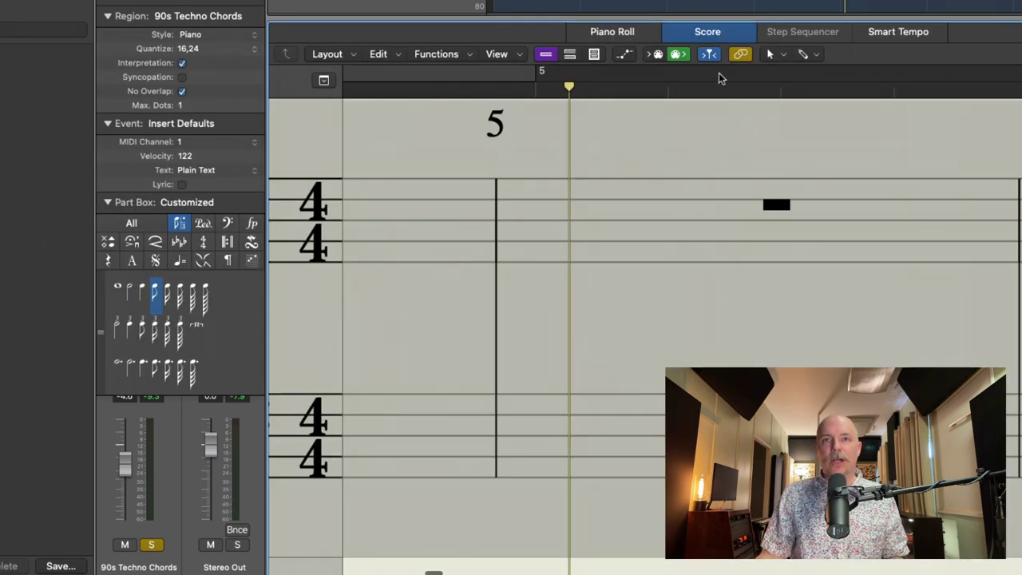
pyautogui.scroll(-10, 762, 211)
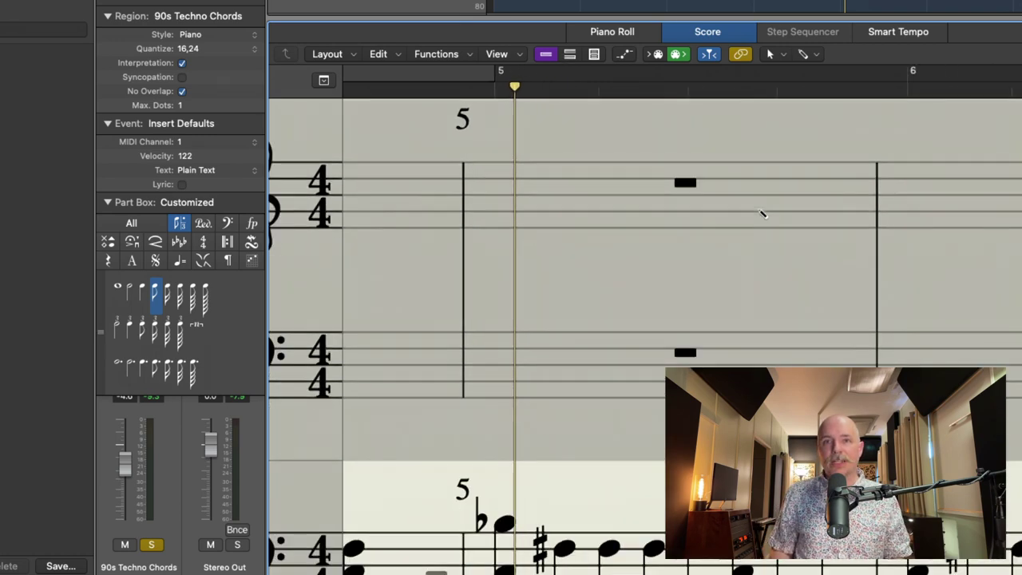
pyautogui.scroll(-4, 762, 213)
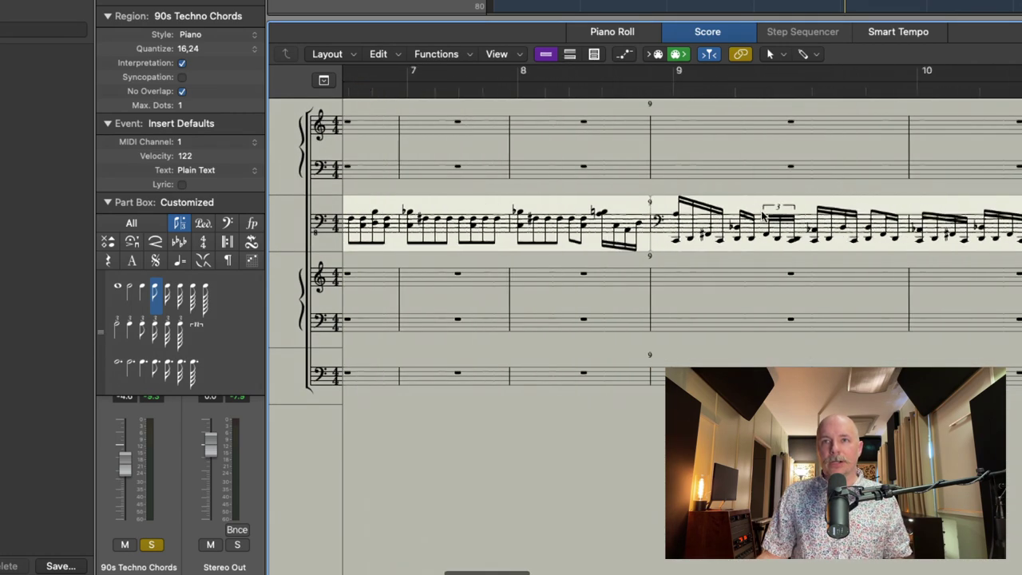
pyautogui.press('e')
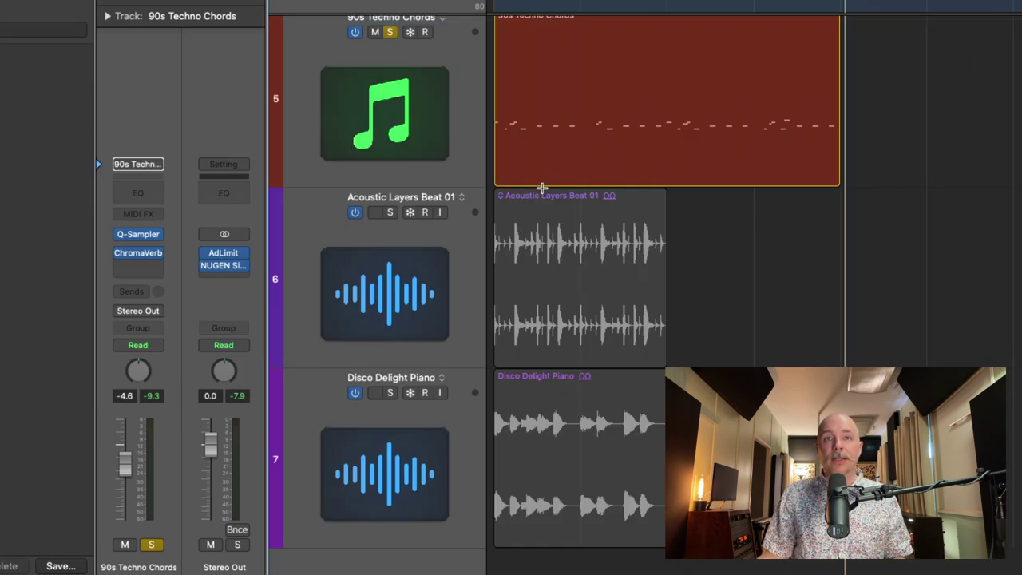
pyautogui.scroll(3, 574, 171)
# Confirm track 5's External Instrument sends to IAC Driver Bus 1, then zoom out over all seven tracks.
pyautogui.click(402, 253)
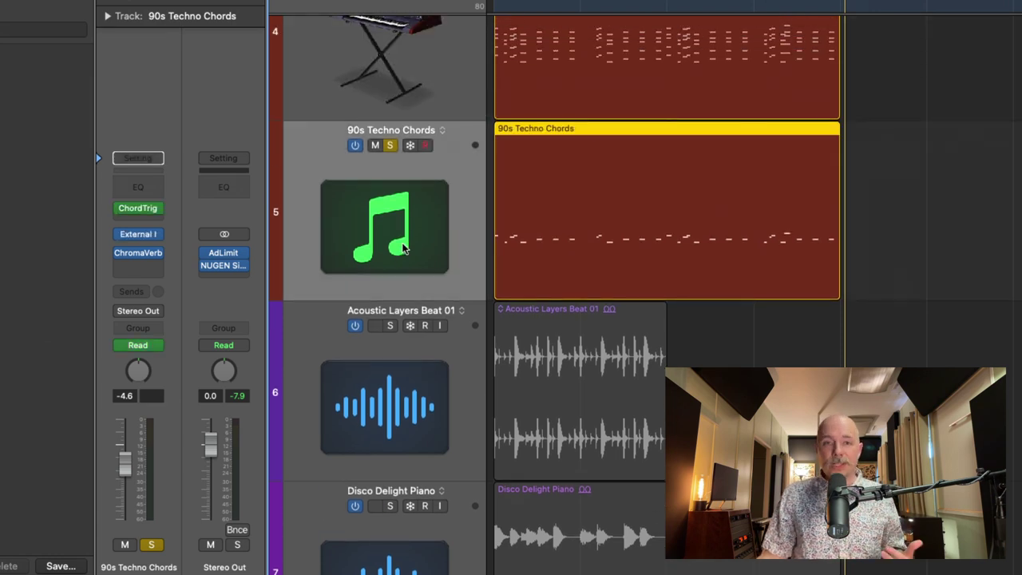
pyautogui.click(135, 234)
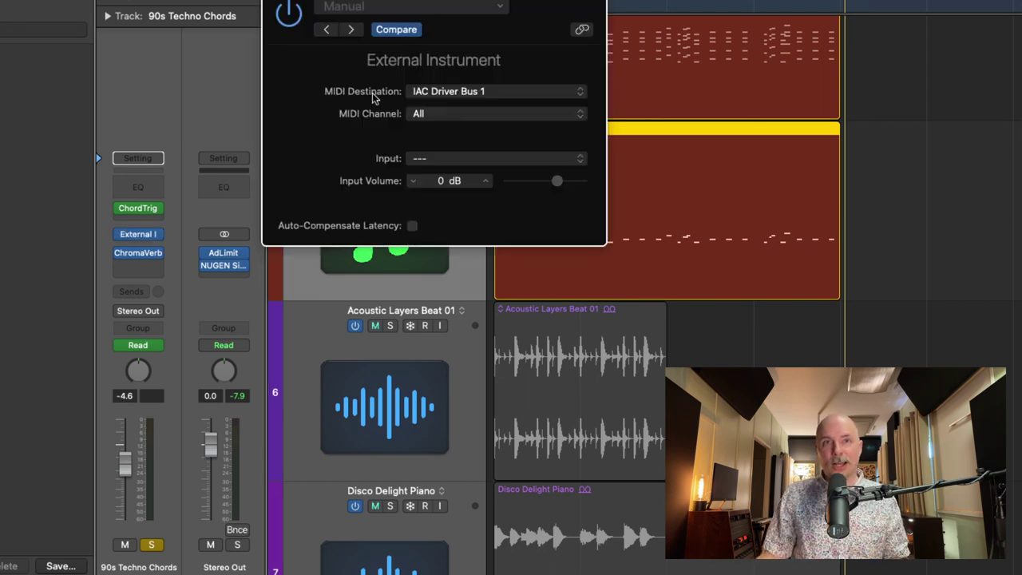
pyautogui.press('super+w')
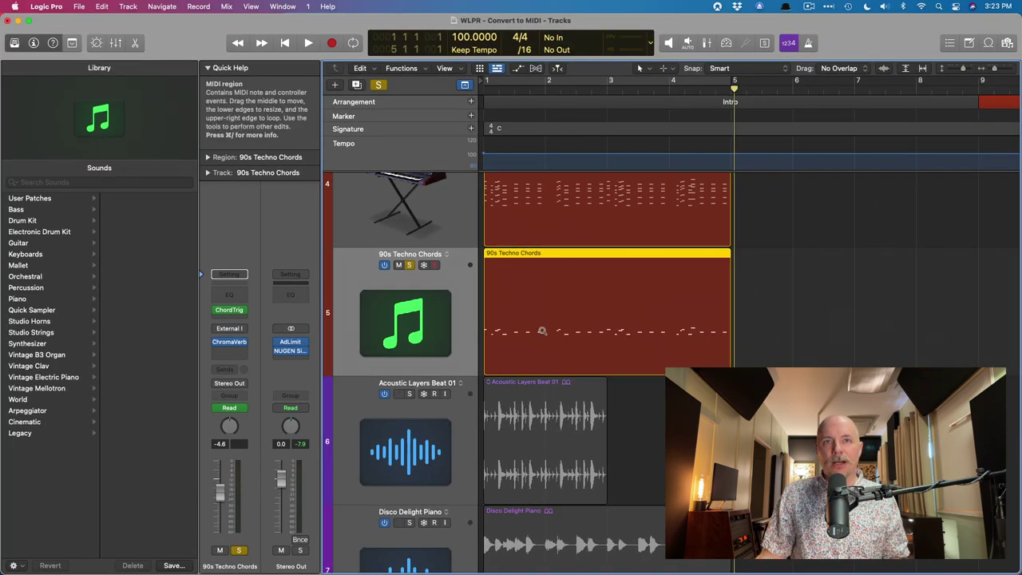
pyautogui.press('z')
pyautogui.click(459, 355)
# Solo the Brooklyn drummer track and show the Library's Producer Kits to pick Brooklyn+.
pyautogui.click(457, 332)
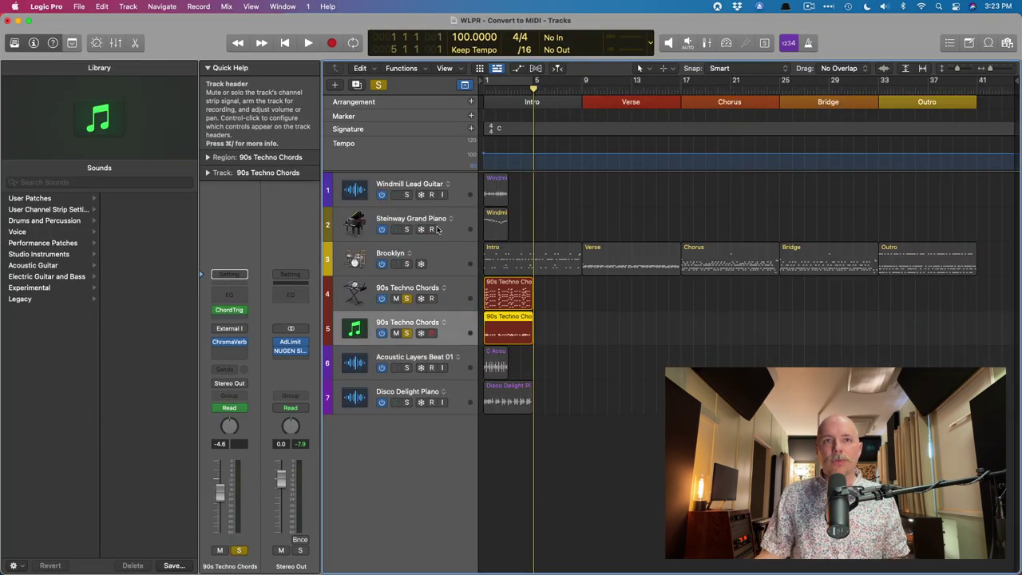
pyautogui.click(431, 257)
pyautogui.keyDown('alt'); pyautogui.click(407, 263); pyautogui.keyUp('alt')
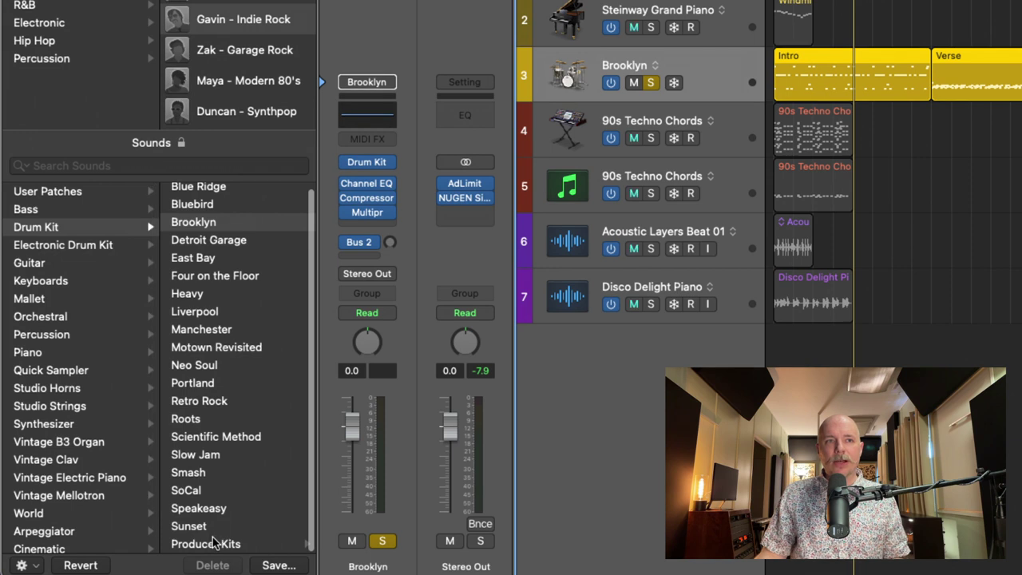
pyautogui.click(214, 543)
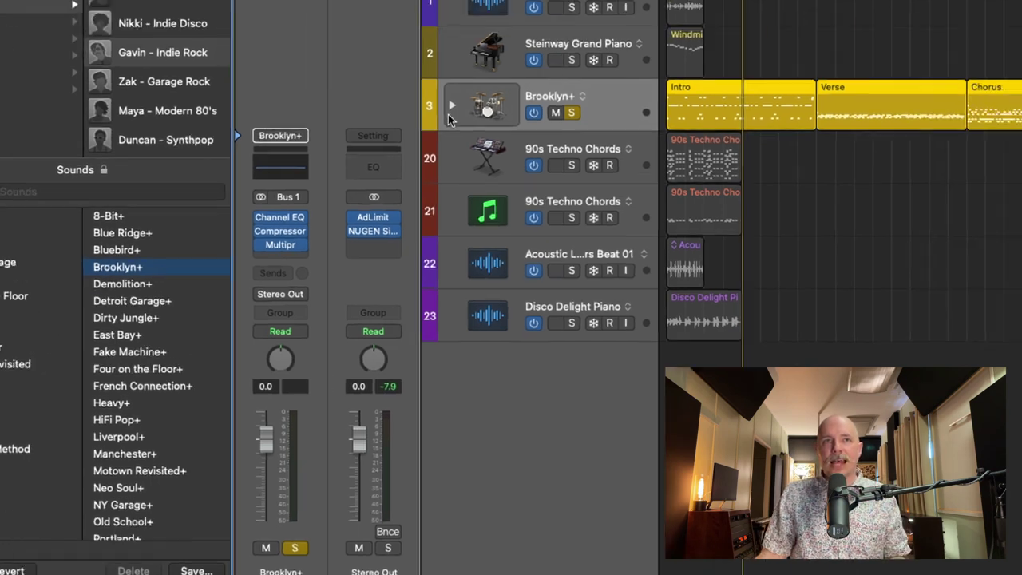
# Hide the Library, expand the Brooklyn+ stack, solo Kick In and audition it from the Verse.
pyautogui.press('y')
pyautogui.click(188, 186)
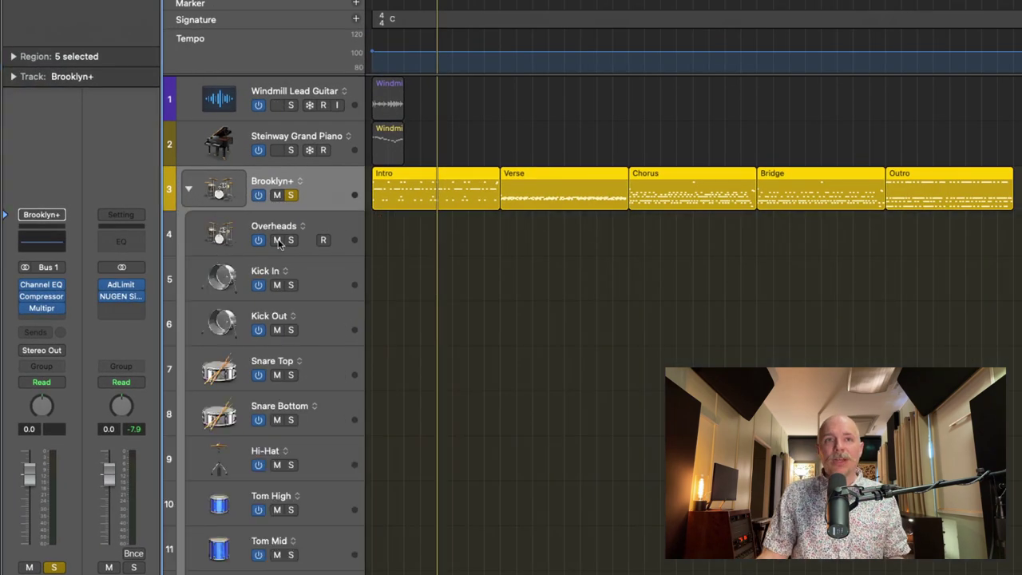
pyautogui.scroll(-2, 315, 267)
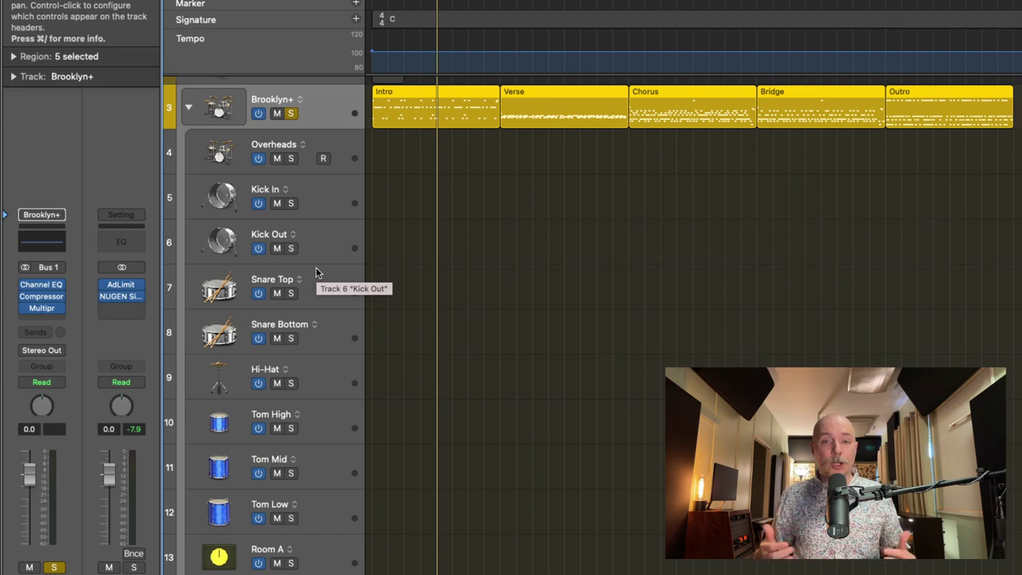
pyautogui.click(291, 203)
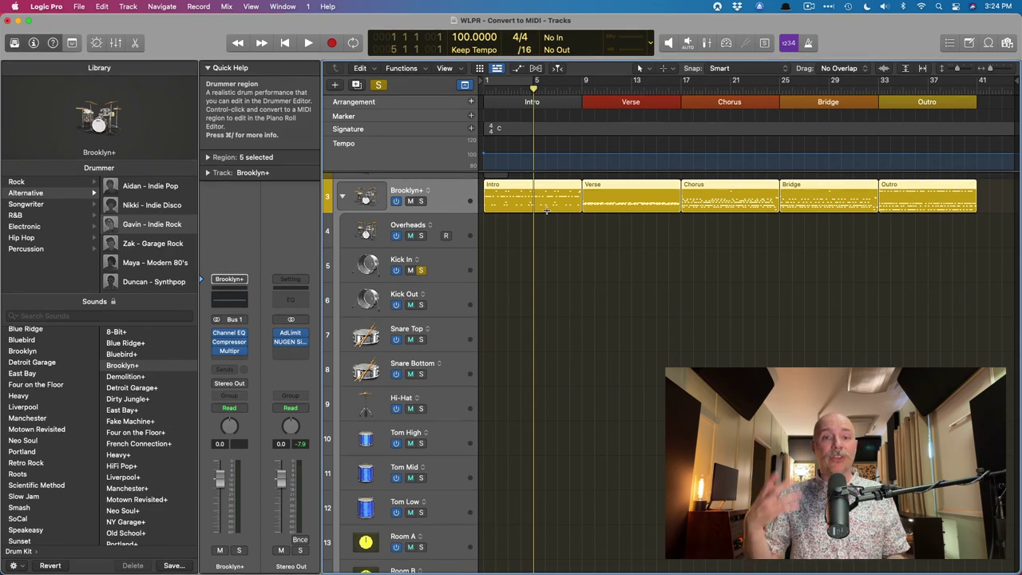
pyautogui.press('space')
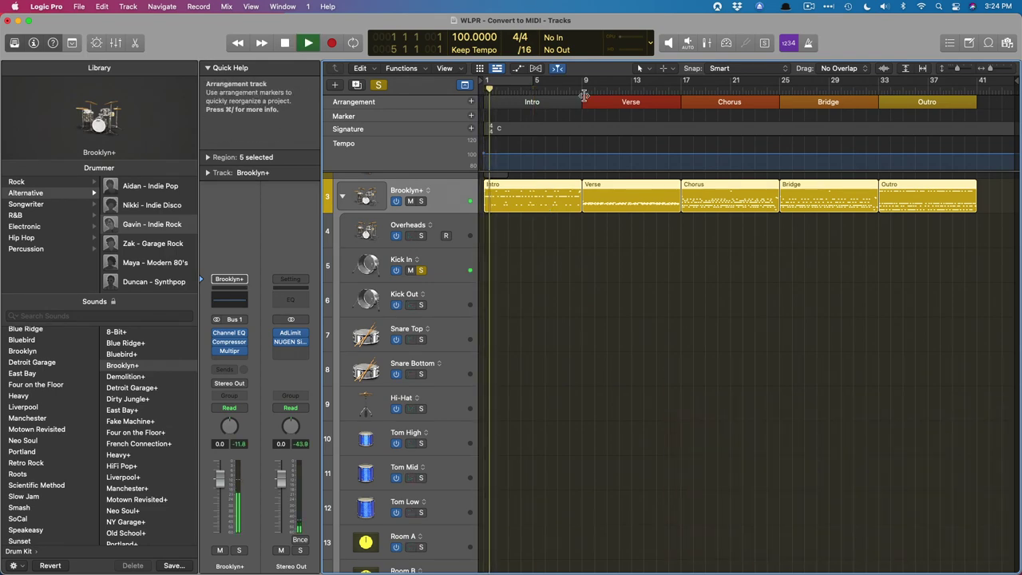
pyautogui.hotkey('alt', '.')
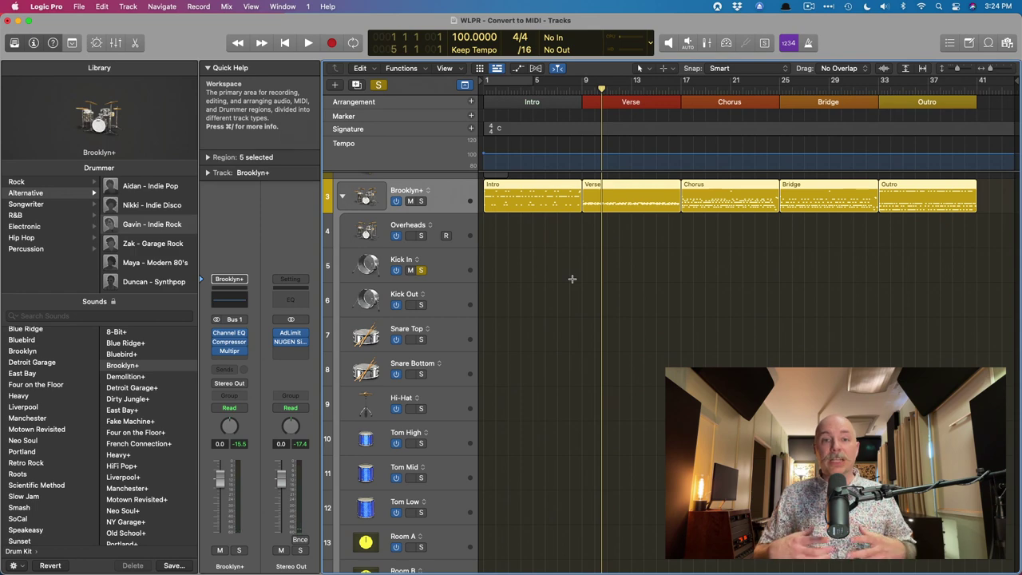
pyautogui.click(468, 270)
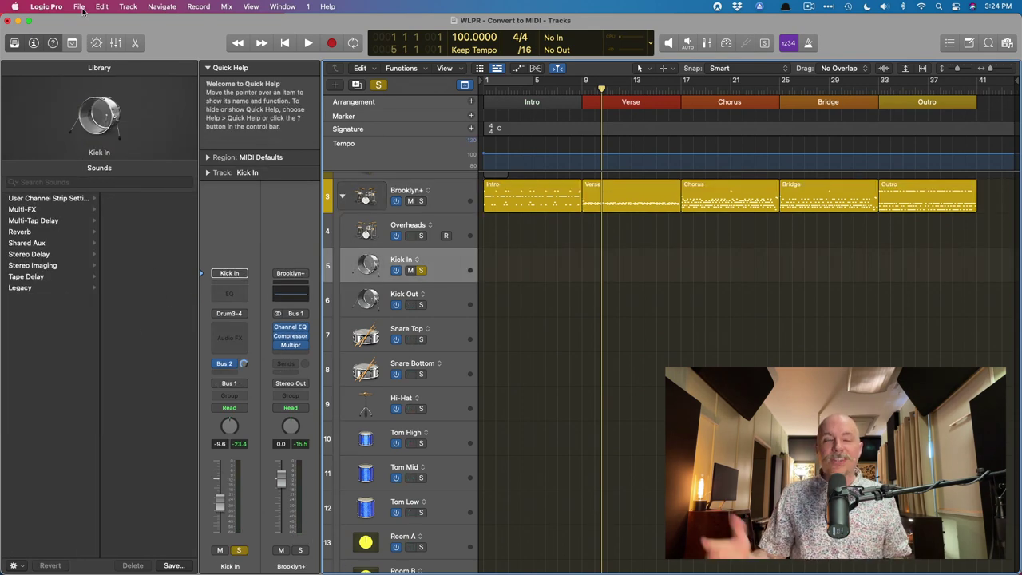
# Bounce the Kick In track in place to a new audio track.
pyautogui.click(83, 11)
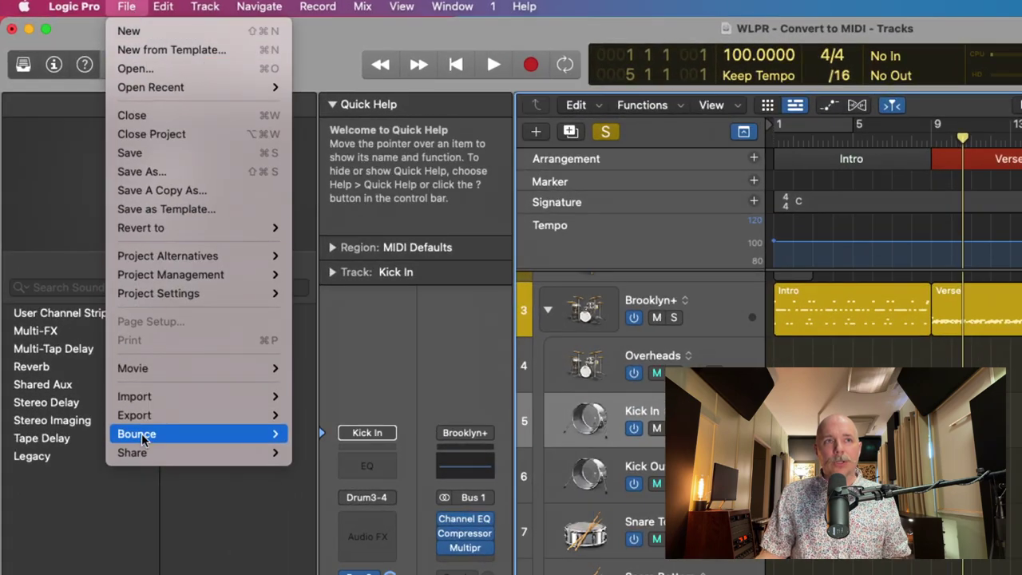
pyautogui.moveTo(181, 270)
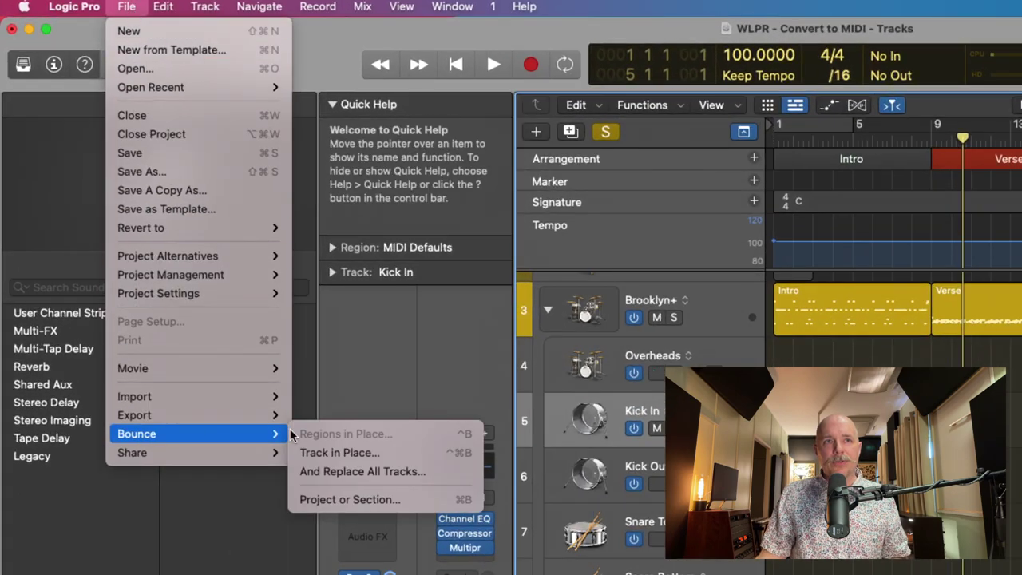
pyautogui.click(326, 453)
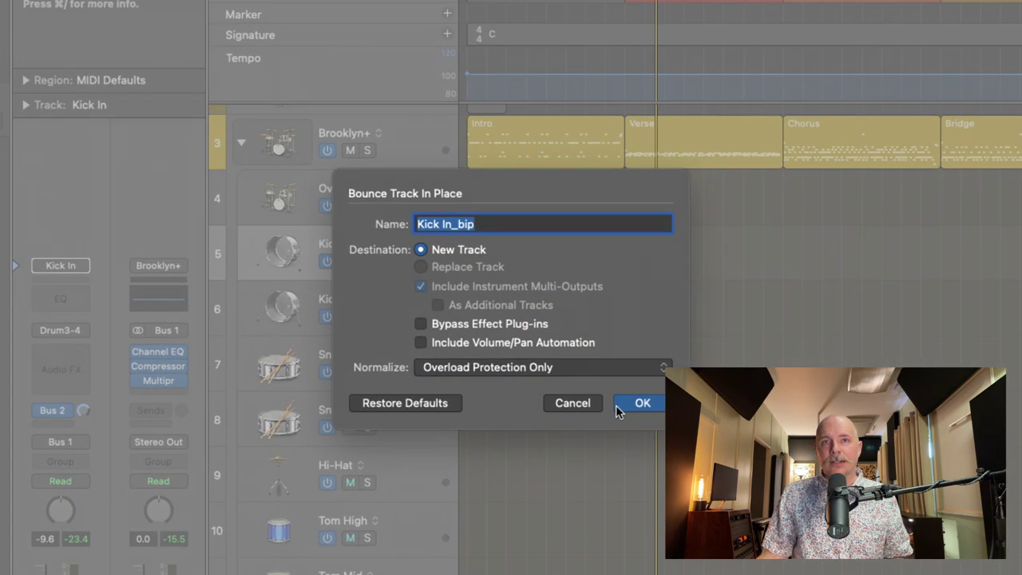
pyautogui.click(620, 404)
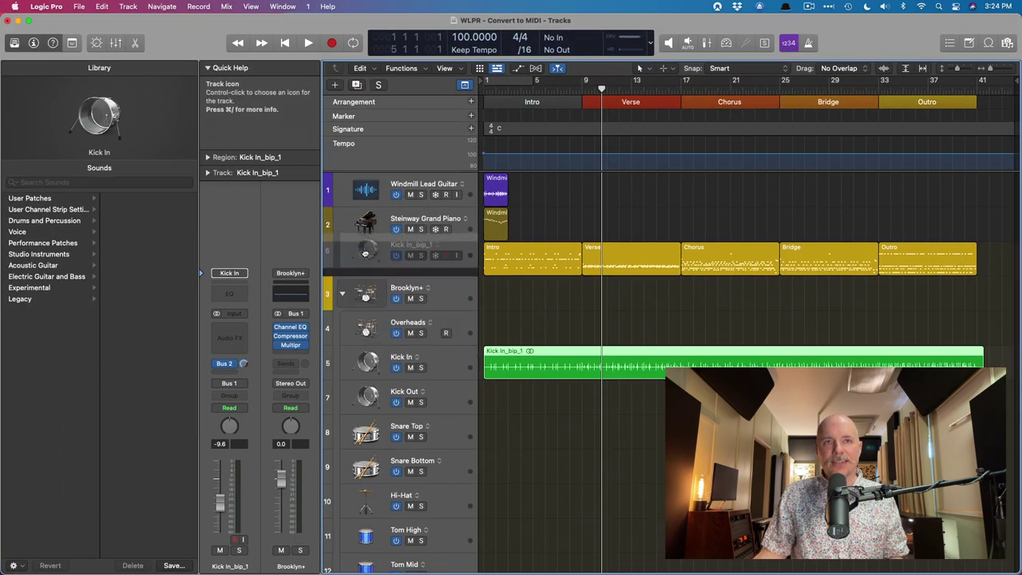
# Move Kick In_bip_1 above Brooklyn+, solo it and audition the bounced kick.
pyautogui.moveTo(355, 368); pyautogui.dragTo(406, 229)
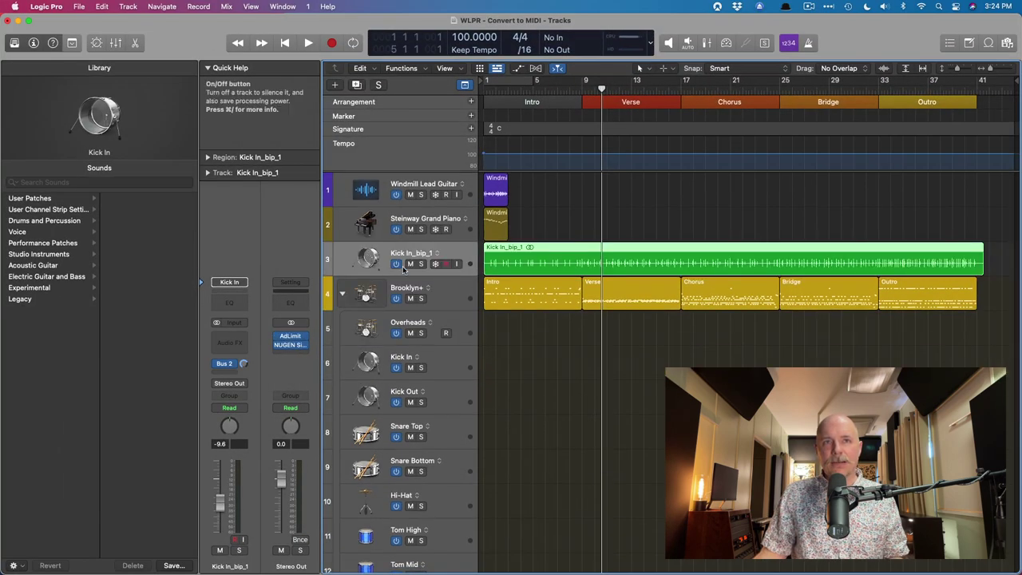
pyautogui.click(420, 263)
pyautogui.press('space')
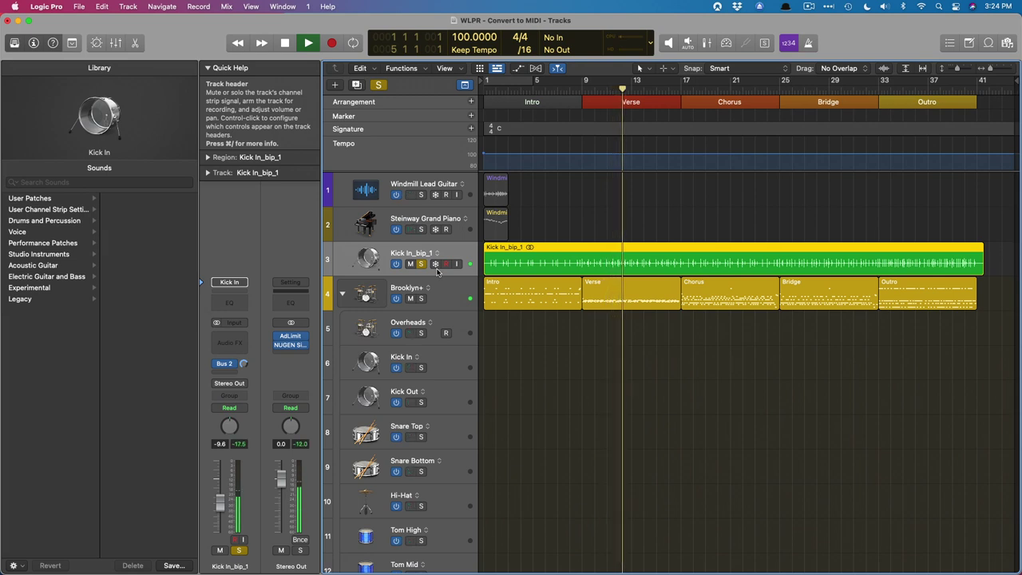
pyautogui.press('space')
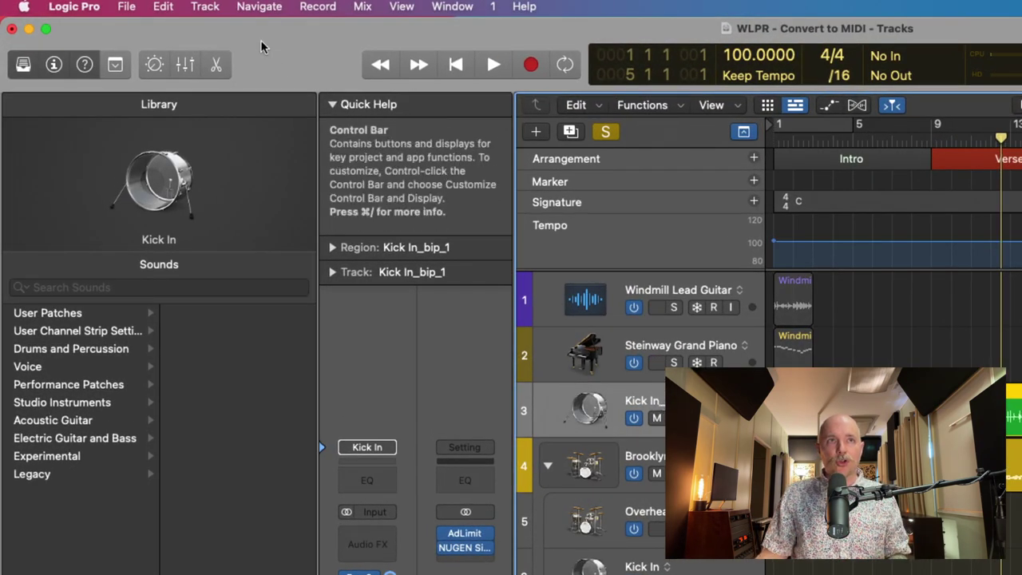
# Run Replace or Double Drum Track on the kick in Doubling mode and preview the detected trigger notes.
pyautogui.click(221, 8)
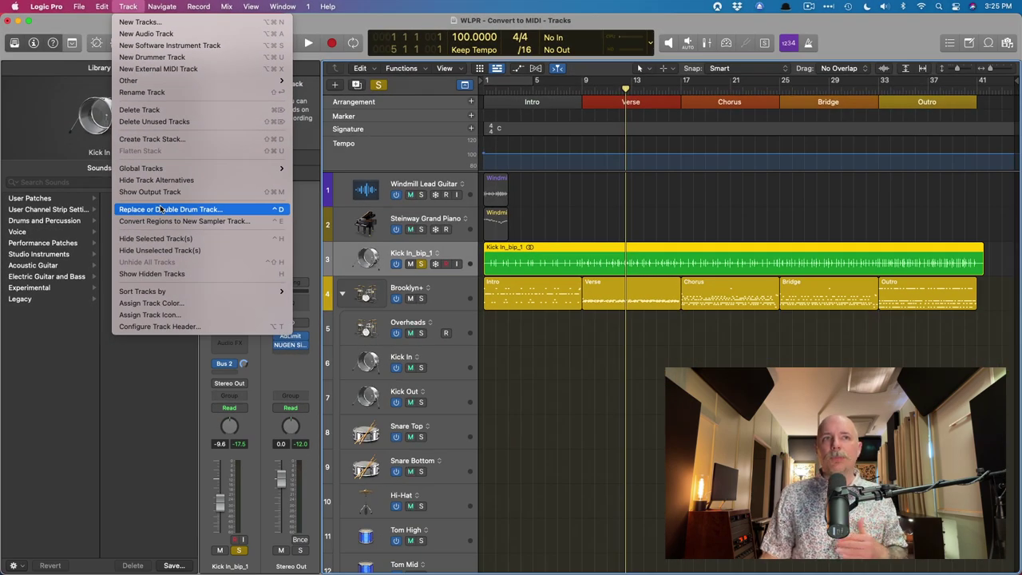
pyautogui.click(160, 209)
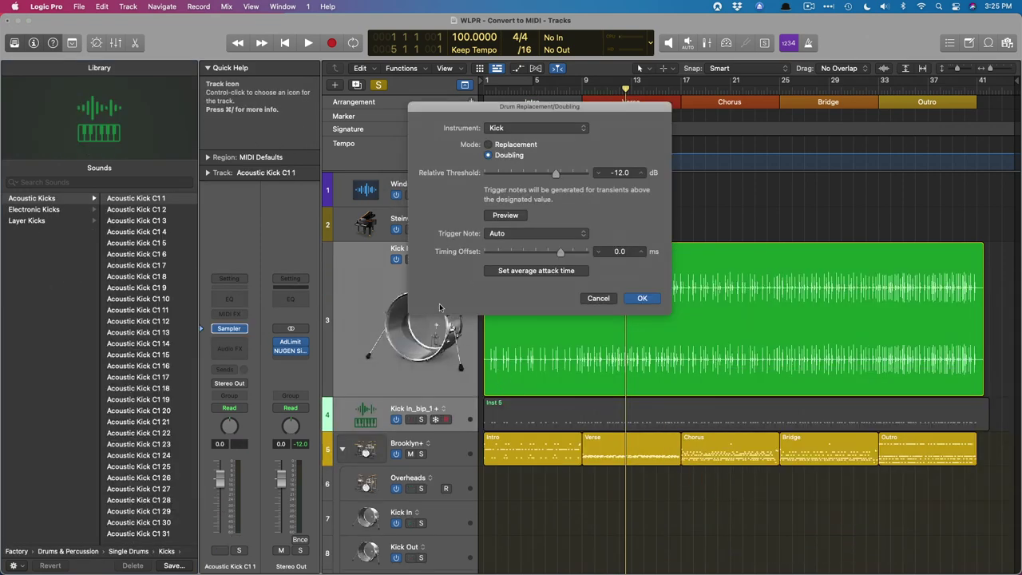
pyautogui.moveTo(461, 110); pyautogui.dragTo(211, 87)
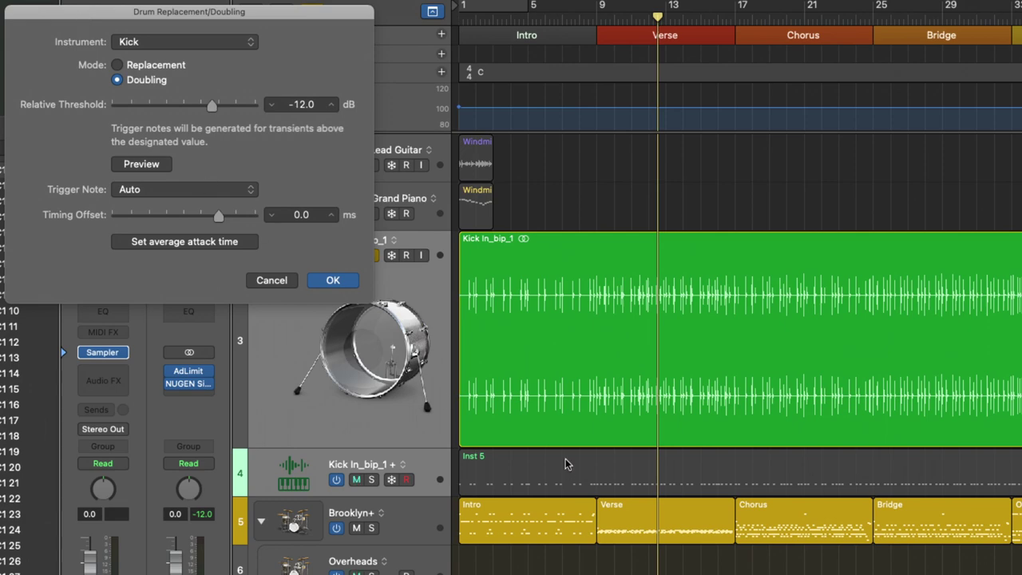
pyautogui.moveTo(674, 497); pyautogui.dragTo(674, 489)
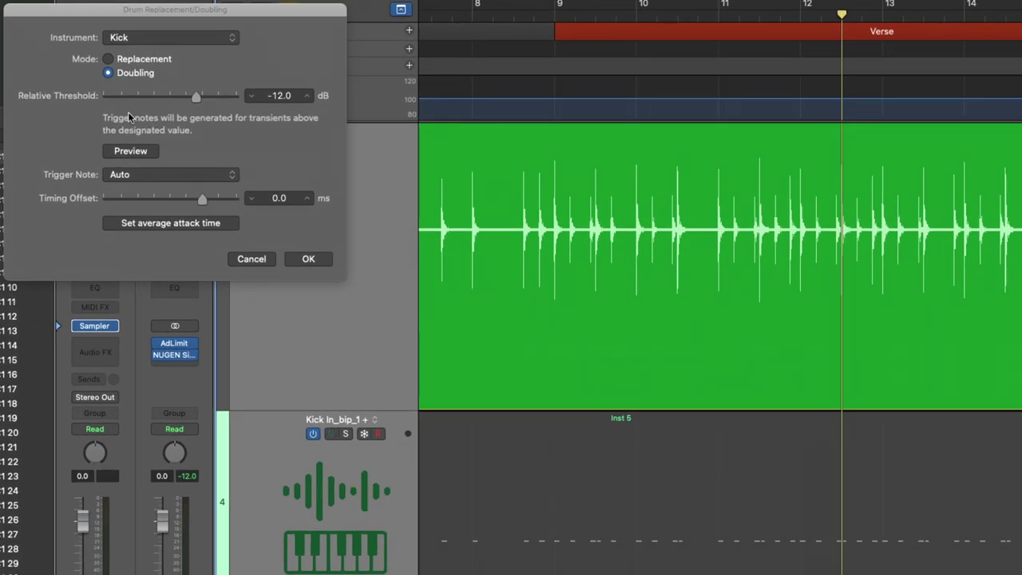
pyautogui.click(116, 151)
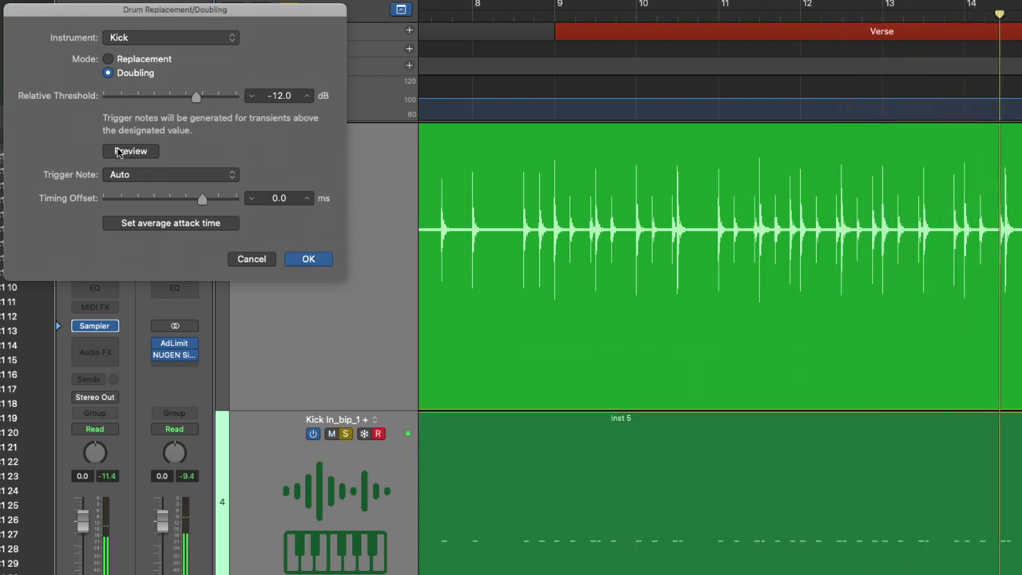
pyautogui.click(117, 152)
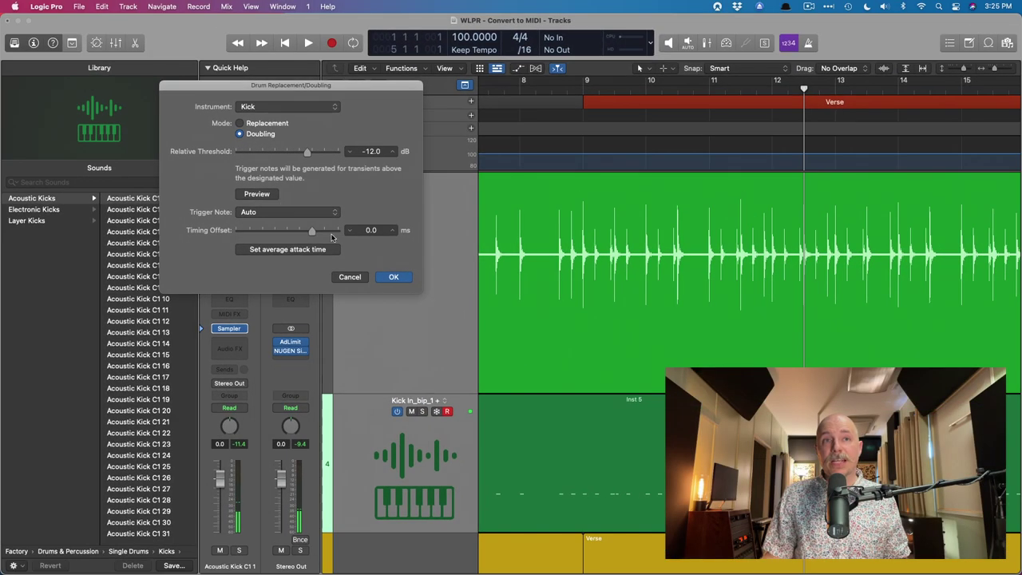
# Accept the drum doubling, then solo and audition the new Kick In_bip_1 + track.
pyautogui.click(392, 277)
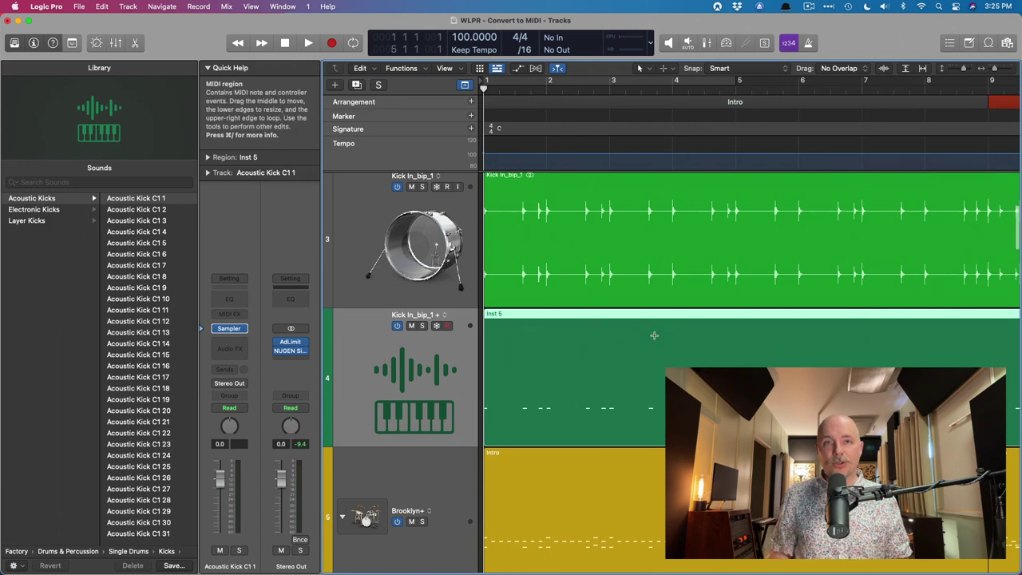
pyautogui.click(421, 324)
pyautogui.press('space')
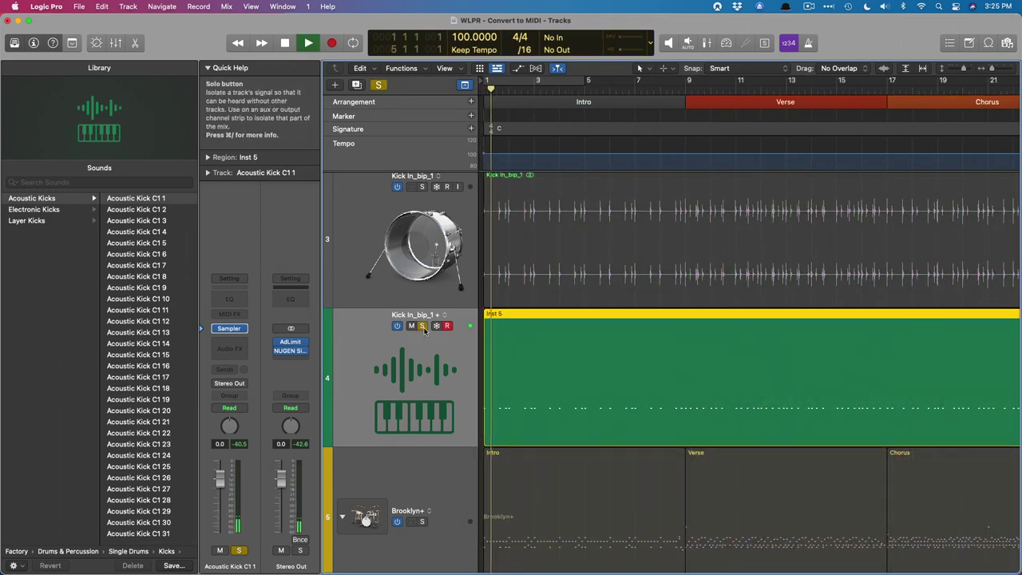
pyautogui.press('space')
# In the Piano Roll, raise all 168 Inst 5 kick notes' velocity to about 109 and play.
pyautogui.doubleClick(522, 328)
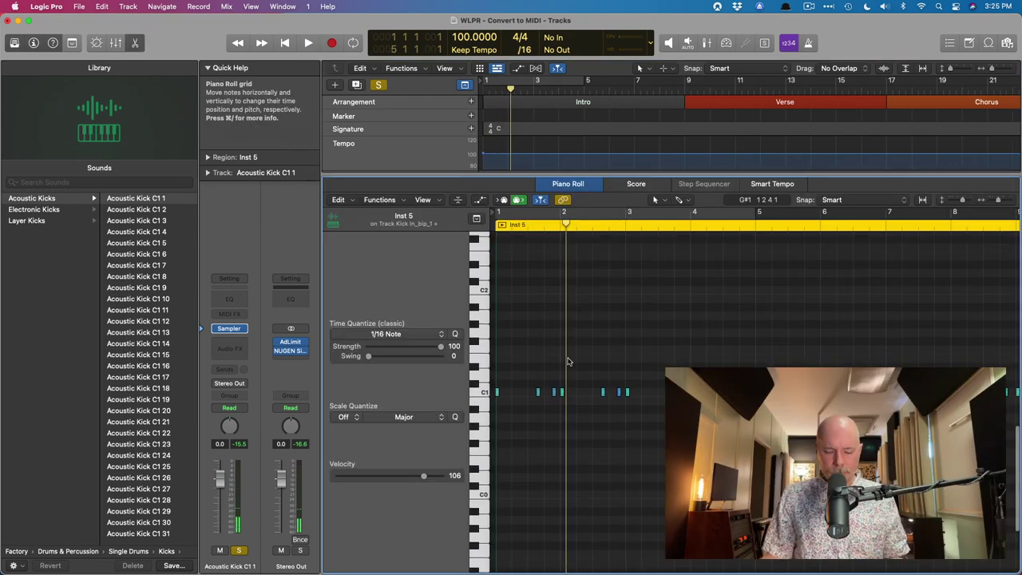
pyautogui.press('super+a')
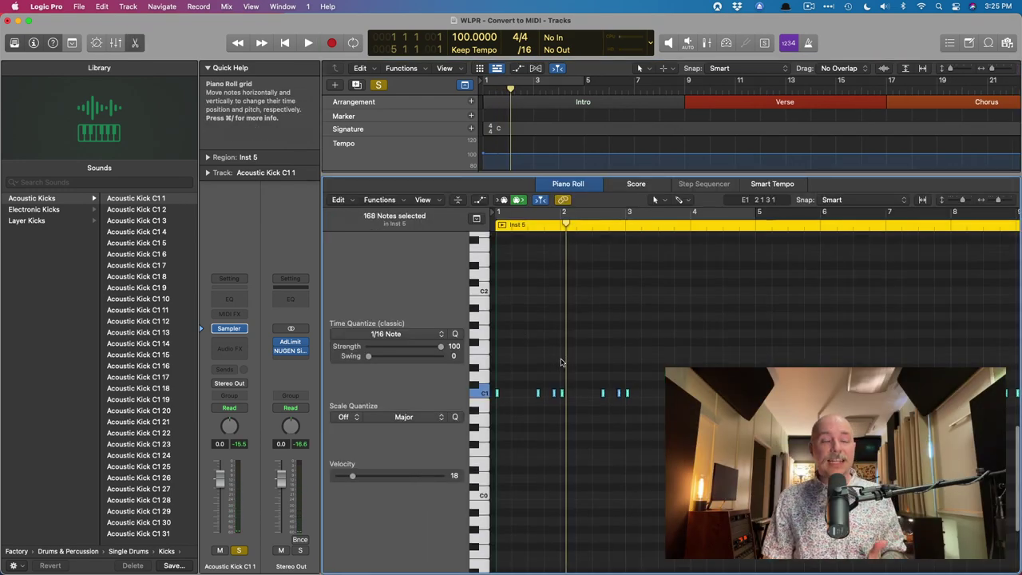
pyautogui.scroll(-1, 560, 362)
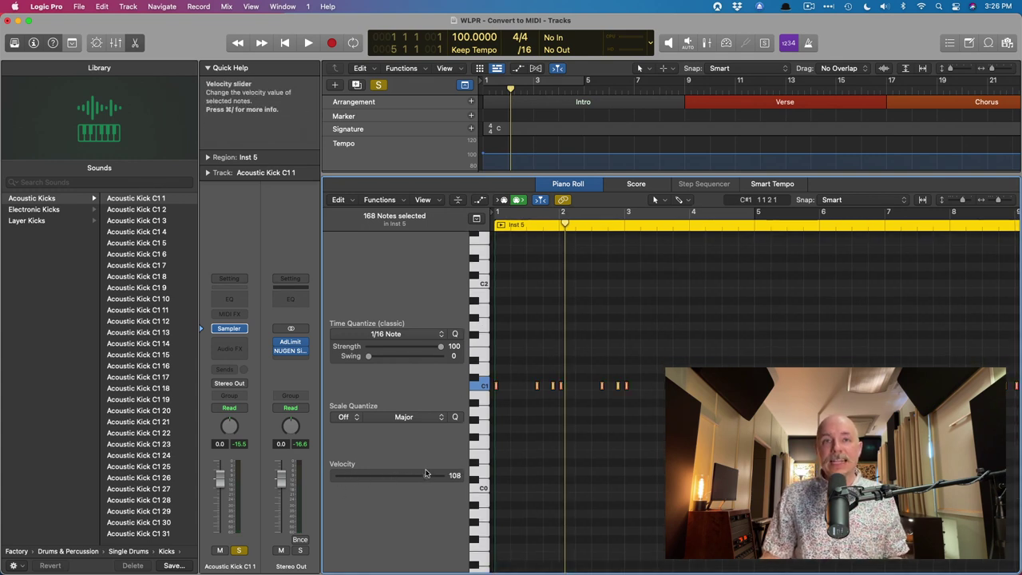
pyautogui.scroll(-5, 426, 474)
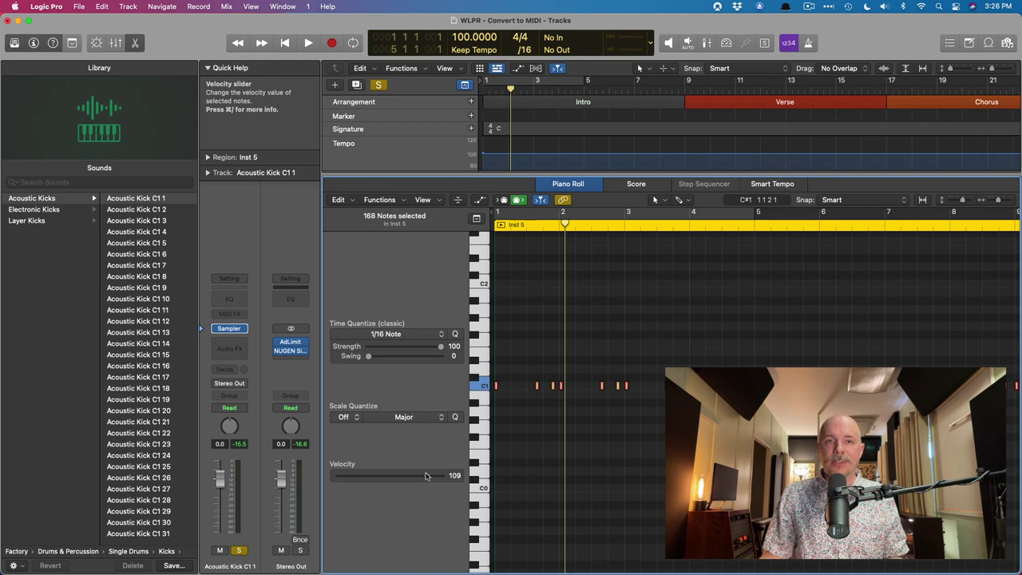
pyautogui.scroll(-5, 426, 475)
pyautogui.press('space')
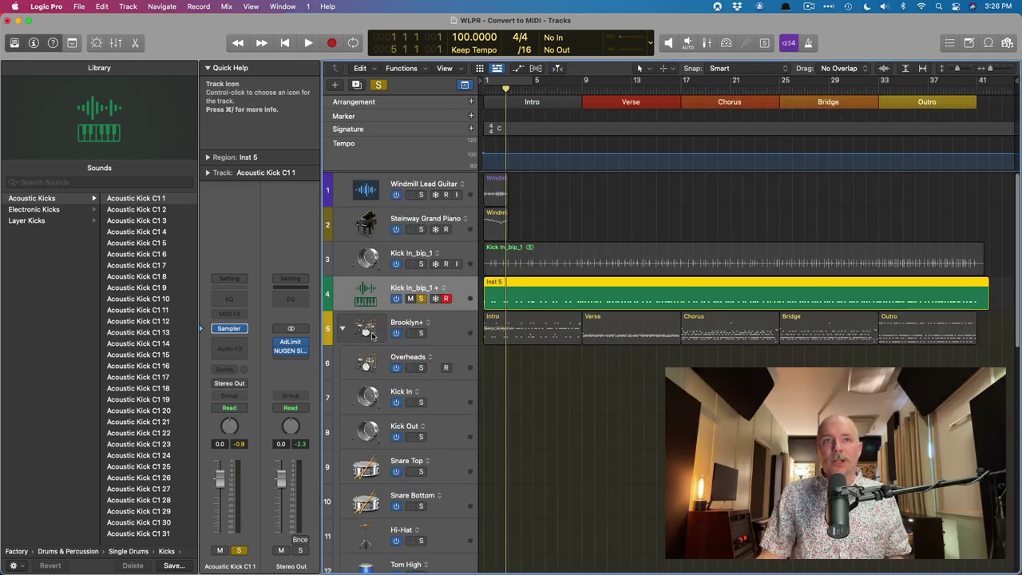
# Collapse the Brooklyn+ stack and solo the Acoustic Layers Beat 01 track for playback.
pyautogui.click(342, 328)
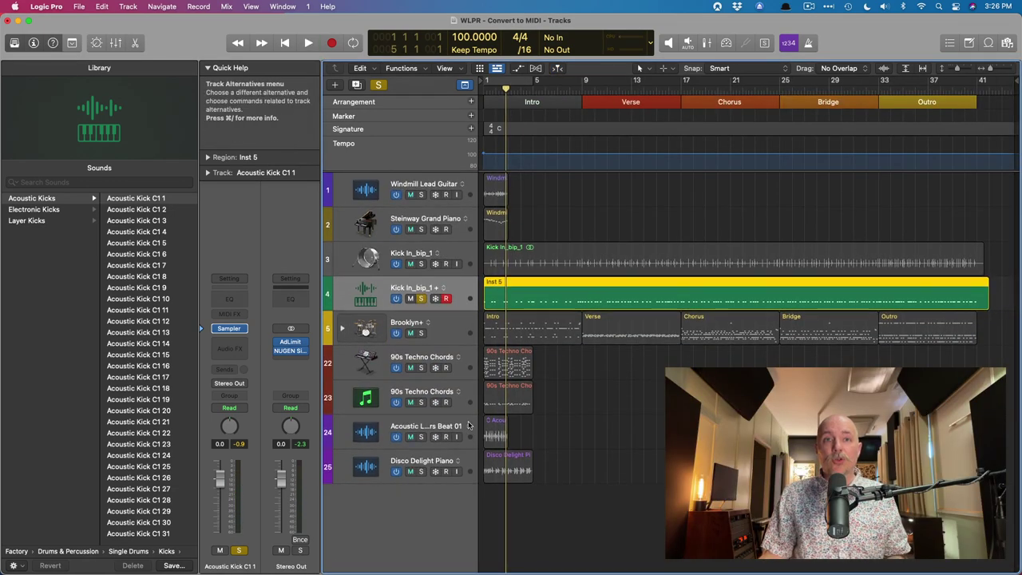
pyautogui.click(470, 425)
pyautogui.click(422, 436)
pyautogui.click(422, 437)
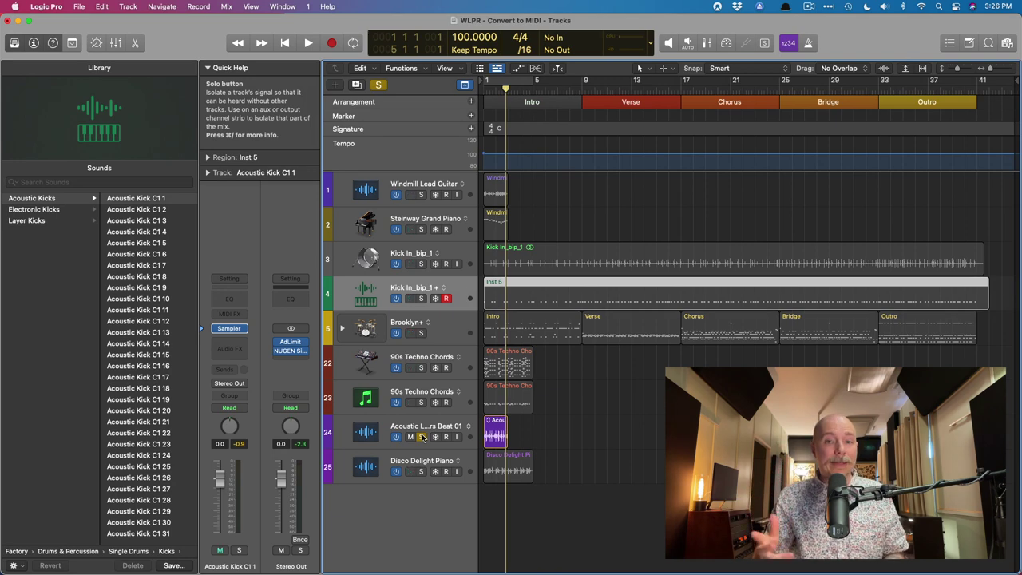
pyautogui.press('space')
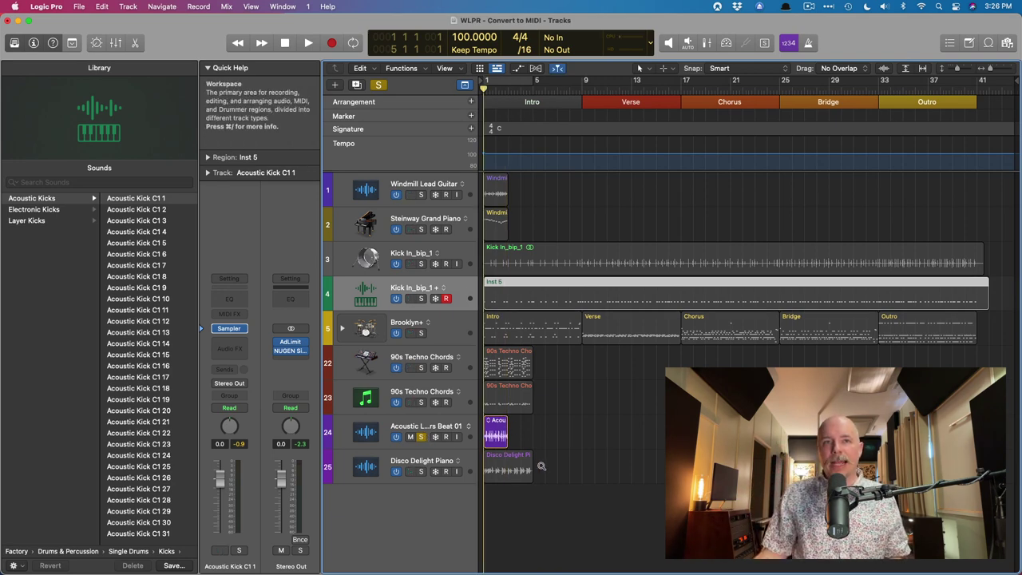
# Zoom in on and audition the Acoustic Layers Beat 01 loop, then pick up its region.
pyautogui.click(497, 433)
pyautogui.press('z')
pyautogui.press('space')
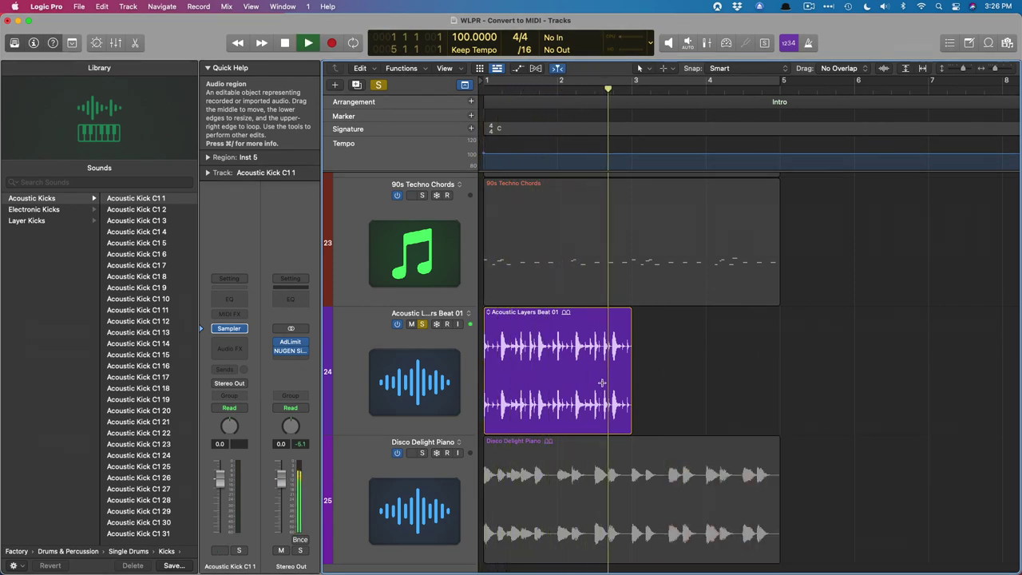
pyautogui.press('space')
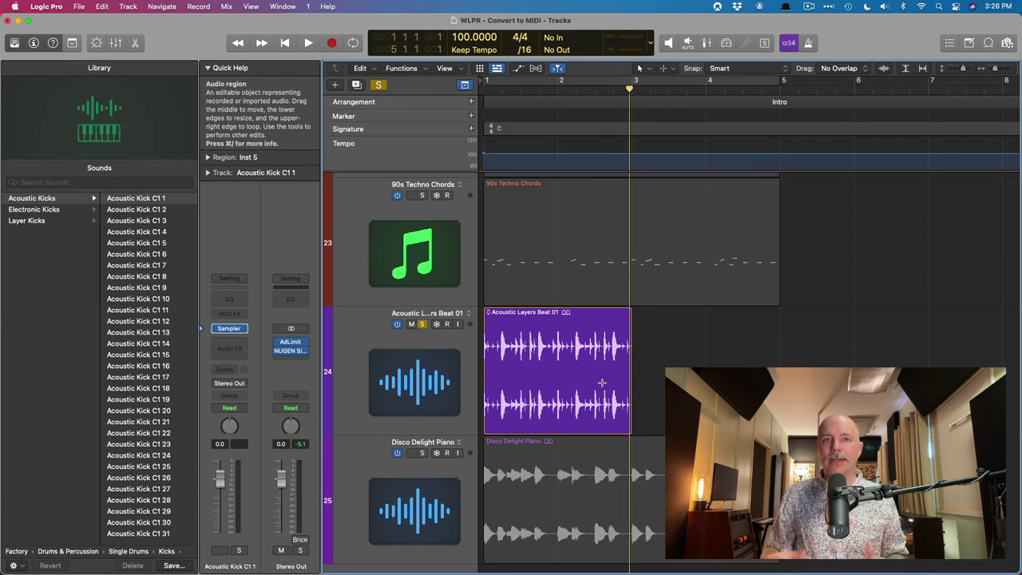
pyautogui.click(619, 377)
pyautogui.scroll(-2, 606, 336)
pyautogui.click(575, 293)
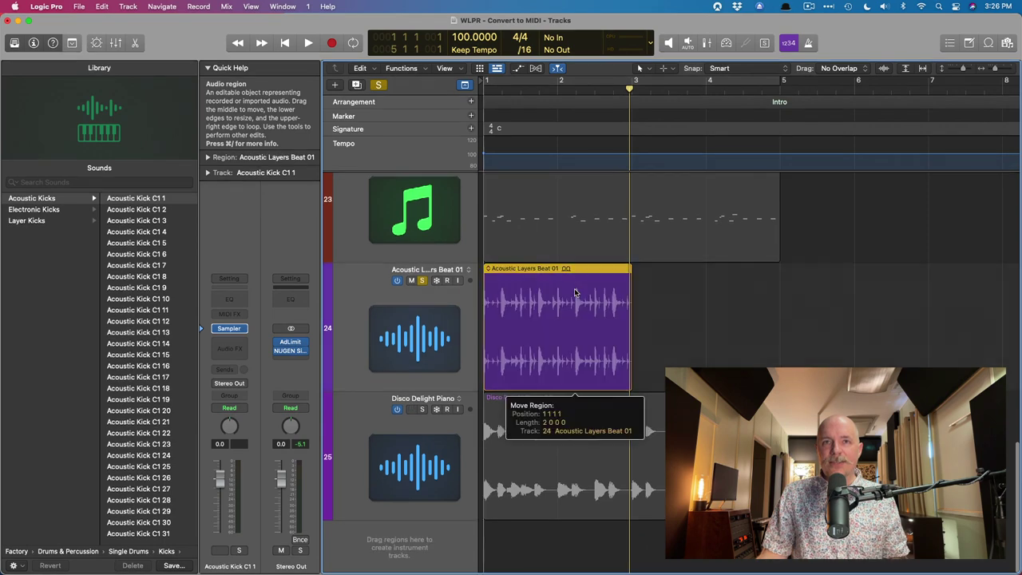
# Drop the Acoustic Layers Beat 01 loop below the last track as a new Quick Sampler (Optimized) track.
pyautogui.moveTo(575, 293); pyautogui.dragTo(429, 548)
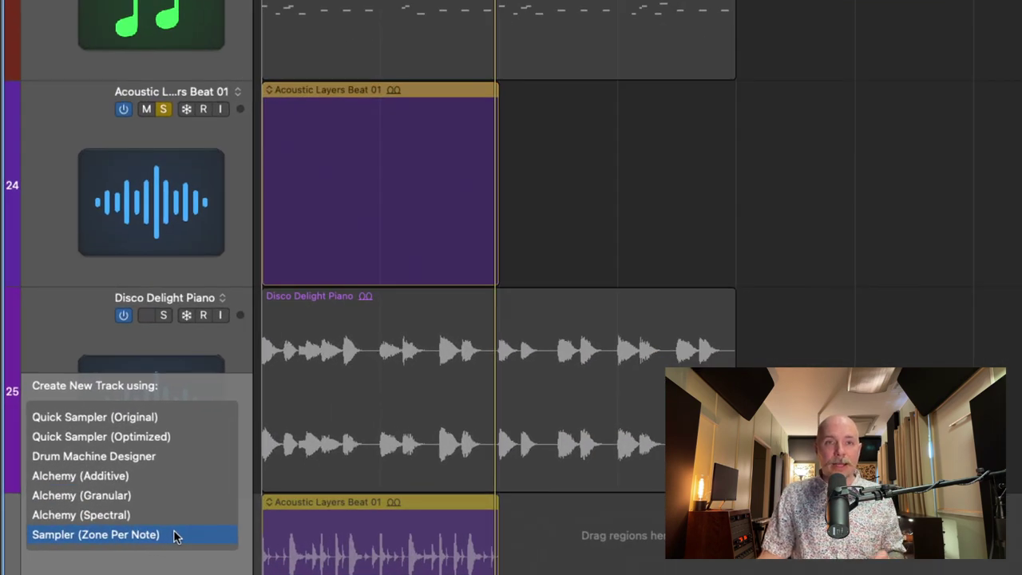
pyautogui.click(168, 436)
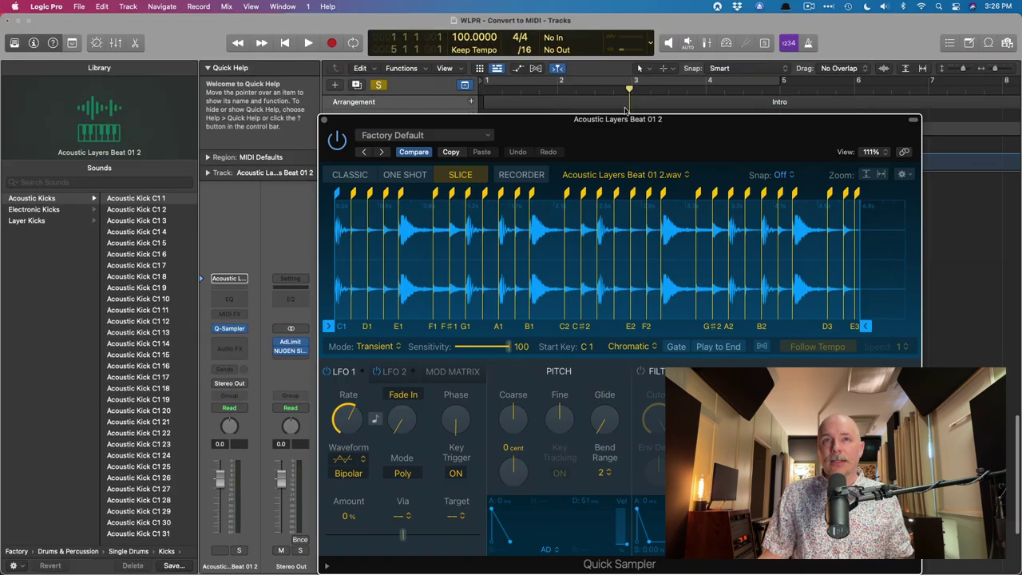
pyautogui.moveTo(627, 118); pyautogui.dragTo(724, 79)
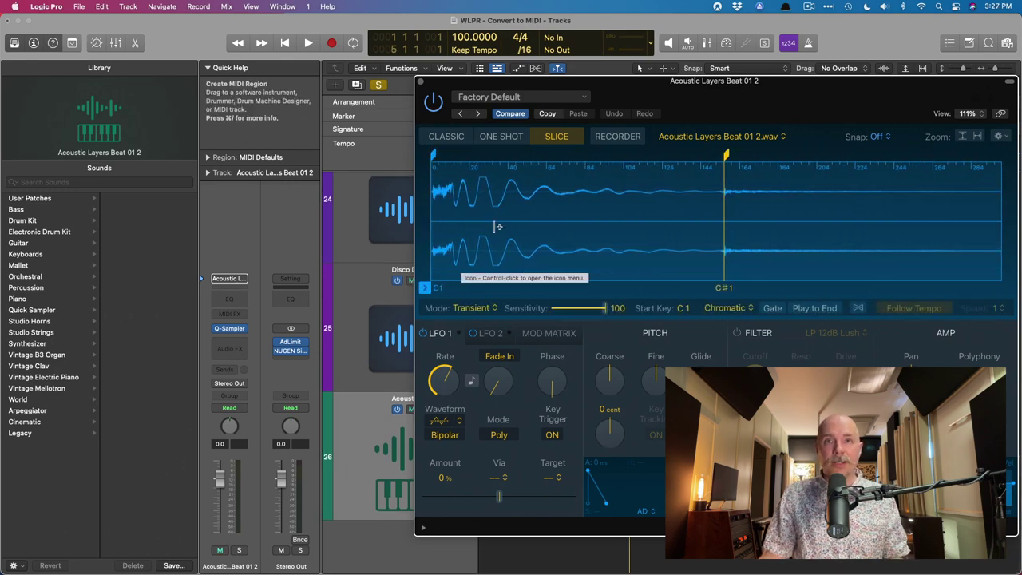
pyautogui.scroll(-2, 497, 226)
pyautogui.scroll(-1, 498, 227)
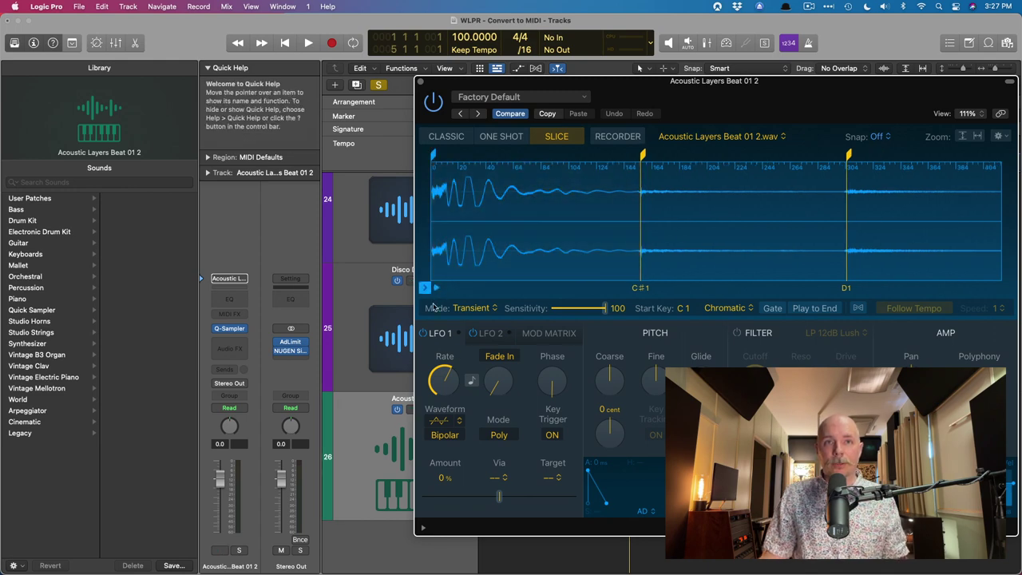
# Solo the new sampler track while keeping the Quick Sampler window in view.
pyautogui.moveTo(452, 365)
pyautogui.press('v')
pyautogui.press('s')
pyautogui.press('v')
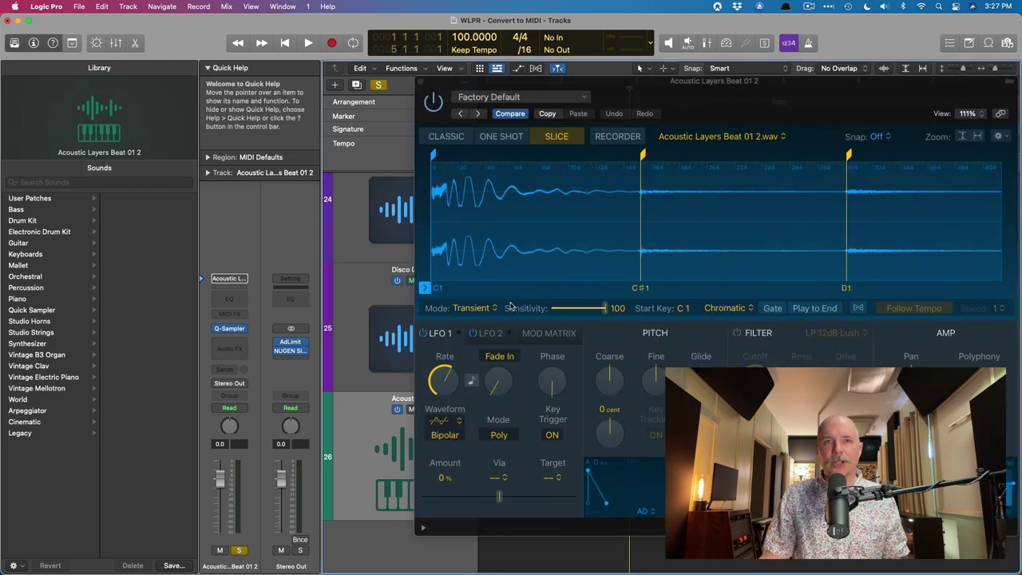
# Audition the C#1, D1, E1 and F#1 slices in Quick Sampler.
pyautogui.click(640, 288)
pyautogui.click(847, 289)
pyautogui.scroll(-3, 683, 295)
pyautogui.click(677, 289)
pyautogui.scroll(-2, 683, 295)
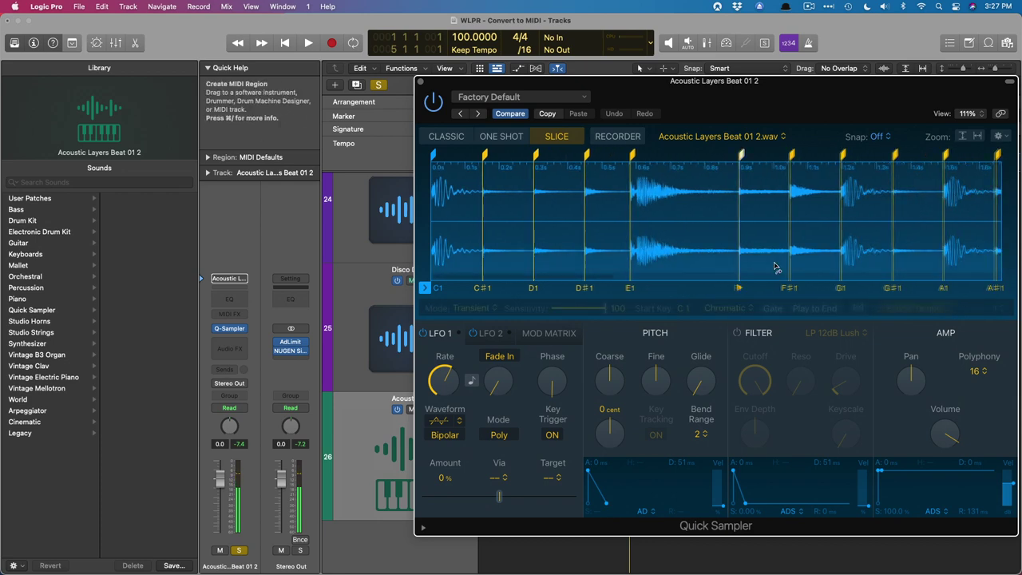
pyautogui.click(788, 289)
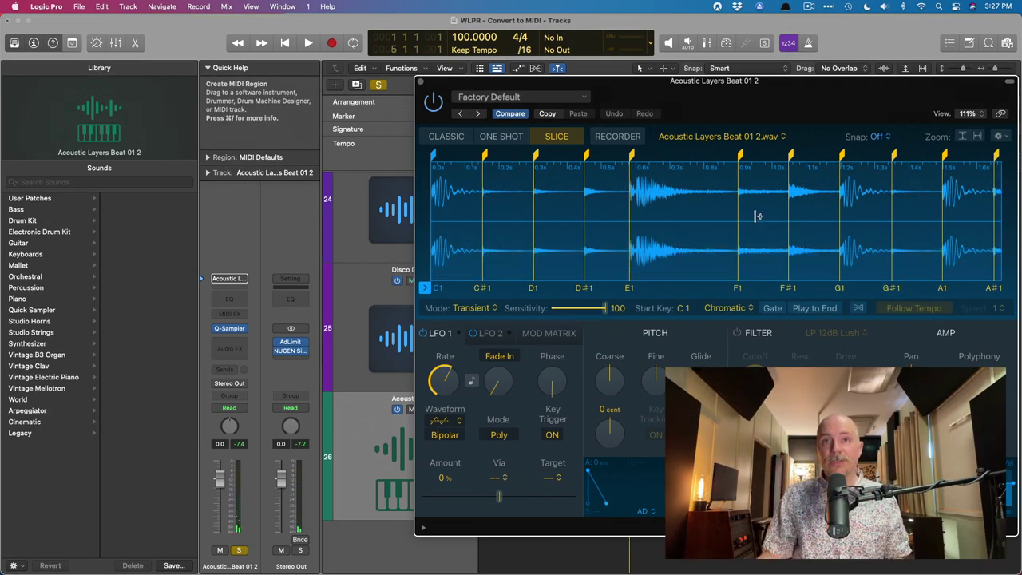
# Delete and re-add the E1 slice marker, placing its start at 0.583 s.
pyautogui.doubleClick(632, 173)
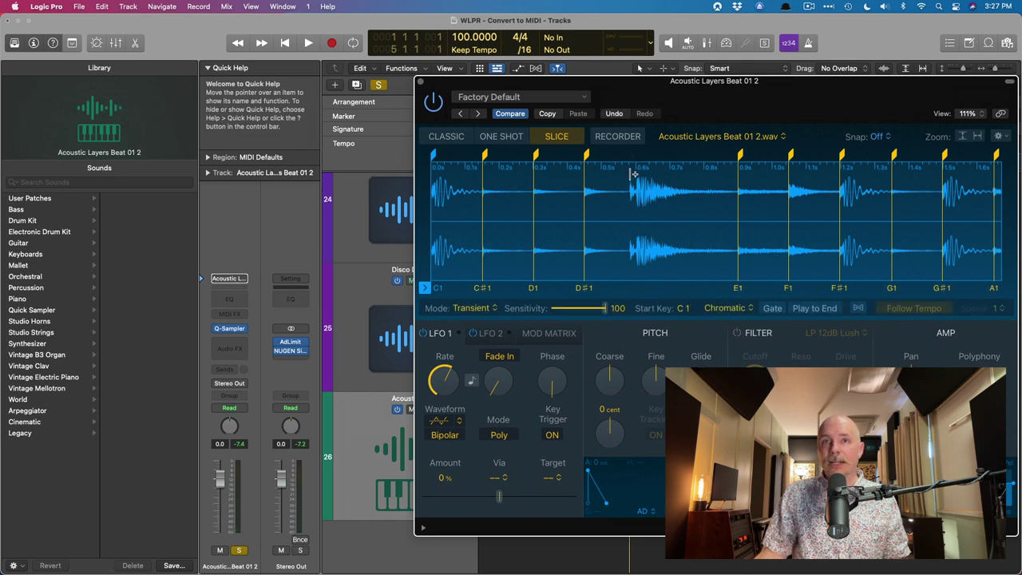
pyautogui.click(632, 174)
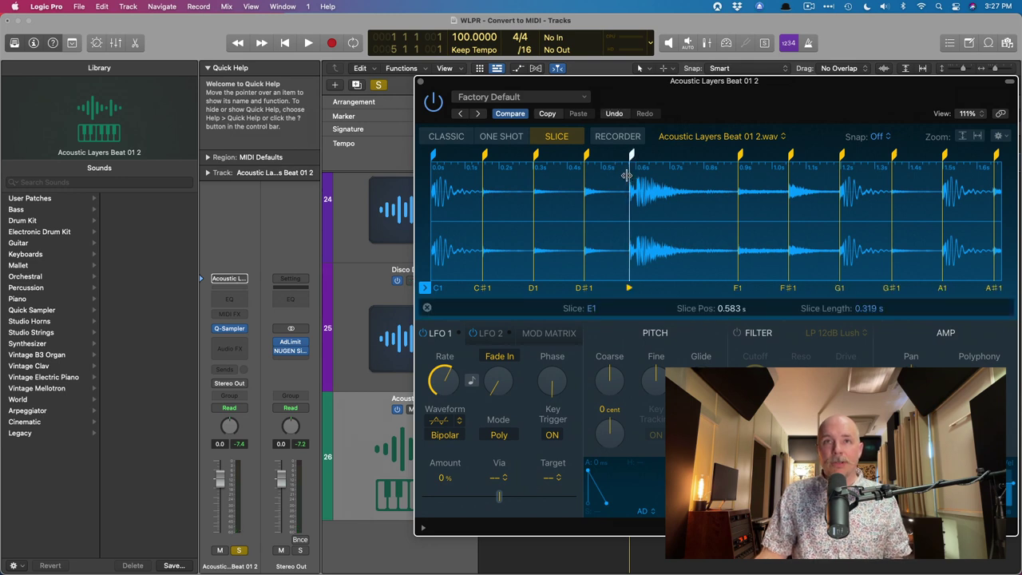
pyautogui.moveTo(627, 176)
pyautogui.mouseDown()
pyautogui.moveTo(618, 172)
pyautogui.moveTo(633, 166)
pyautogui.mouseUp()
# Set Quick Sampler's slice snapping to Transient+Note, producing slices from C1 to E3.
pyautogui.click(875, 137)
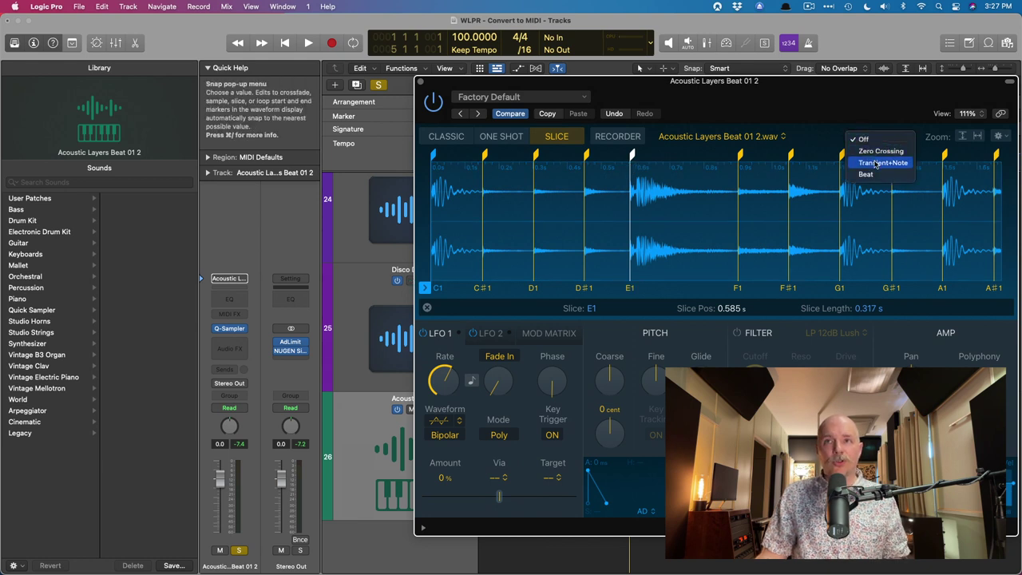
pyautogui.click(878, 162)
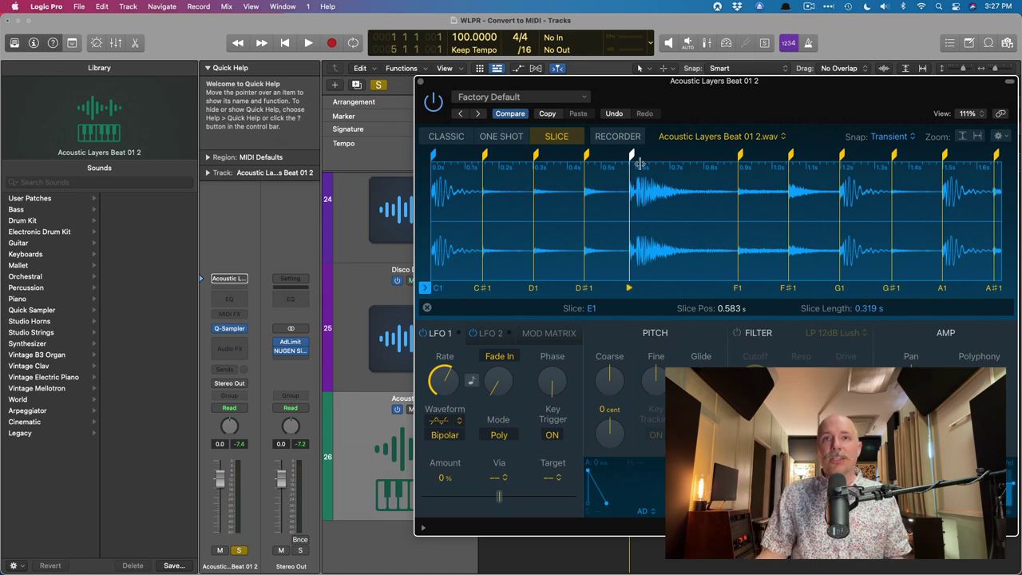
pyautogui.scroll(-5, 655, 216)
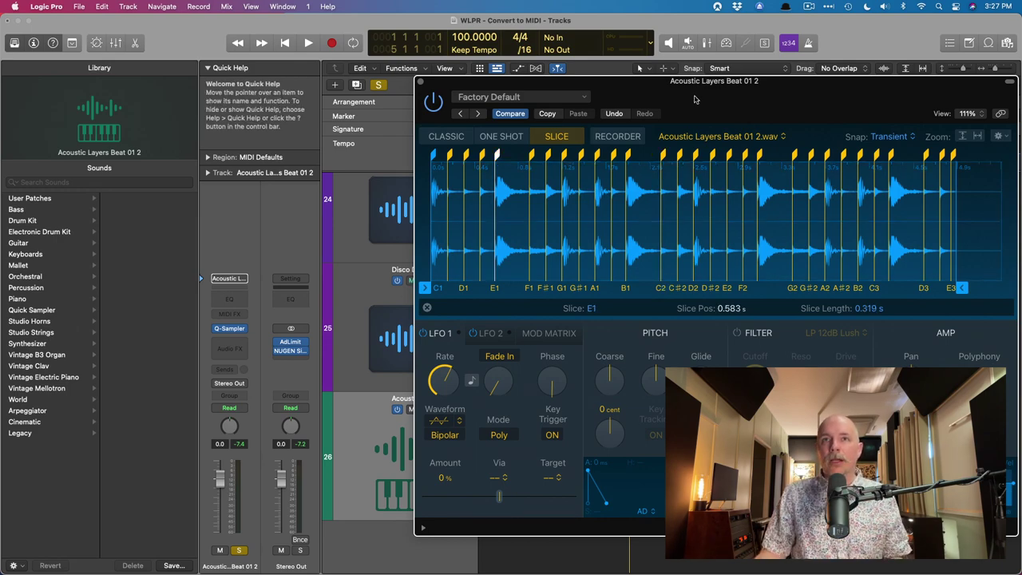
# Drag the slice trigger MIDI from Quick Sampler onto track 26 as a region.
pyautogui.moveTo(598, 81); pyautogui.dragTo(780, 59)
pyautogui.click(700, 241)
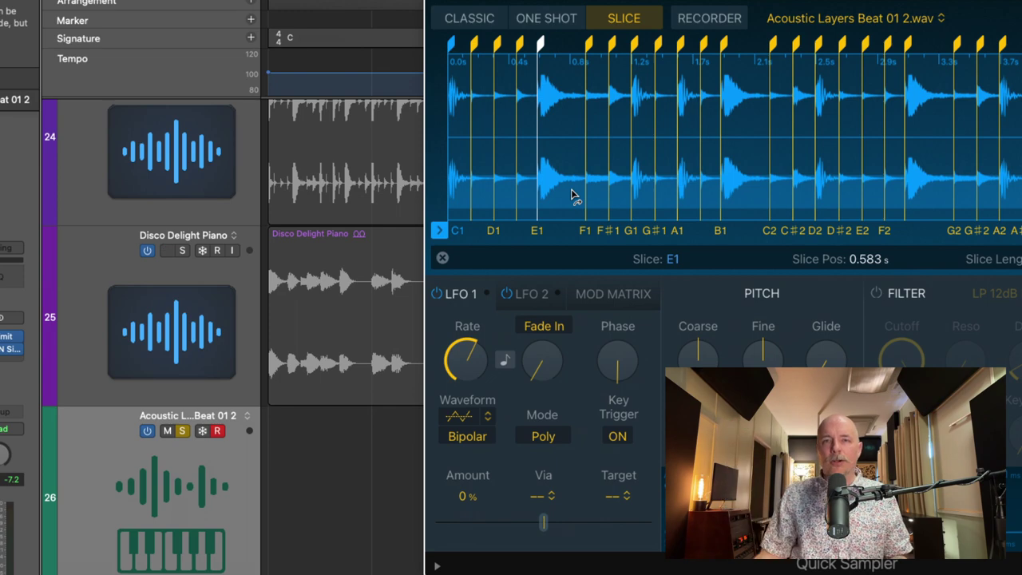
pyautogui.moveTo(572, 196); pyautogui.dragTo(292, 478)
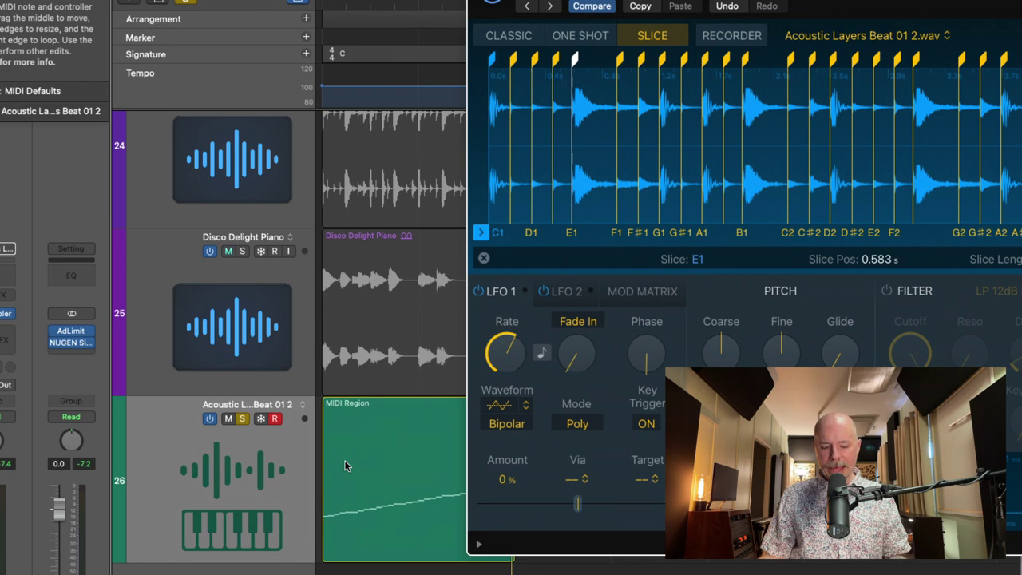
# Close the sampler and play the 29-note region in the Piano Roll.
pyautogui.press('super+w')
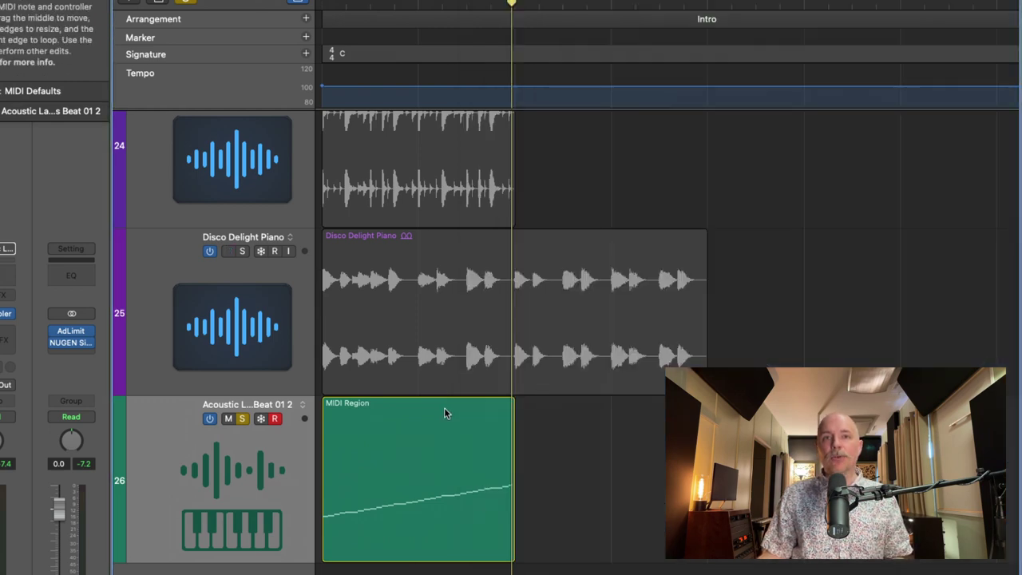
pyautogui.doubleClick(443, 408)
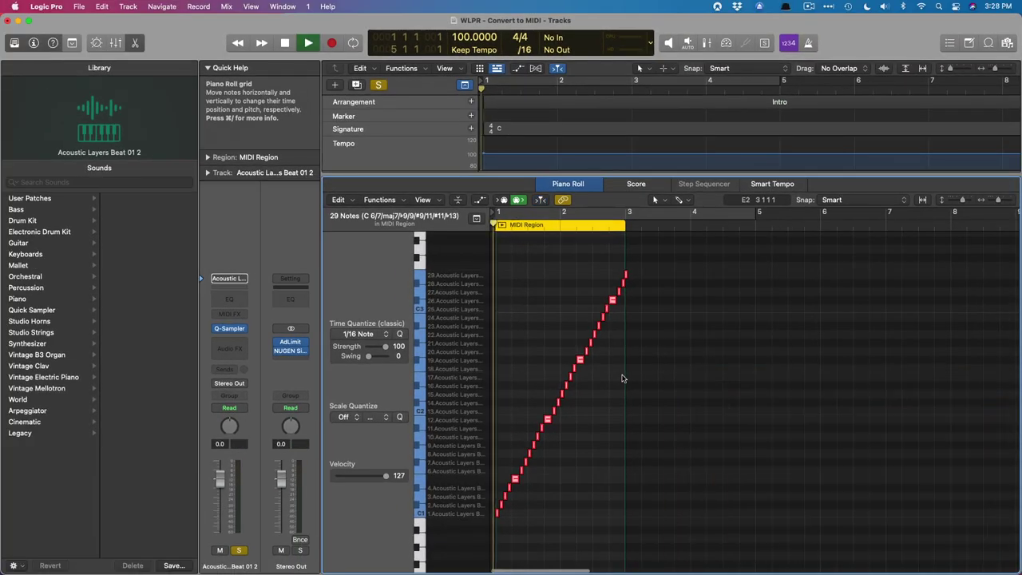
pyautogui.press('space')
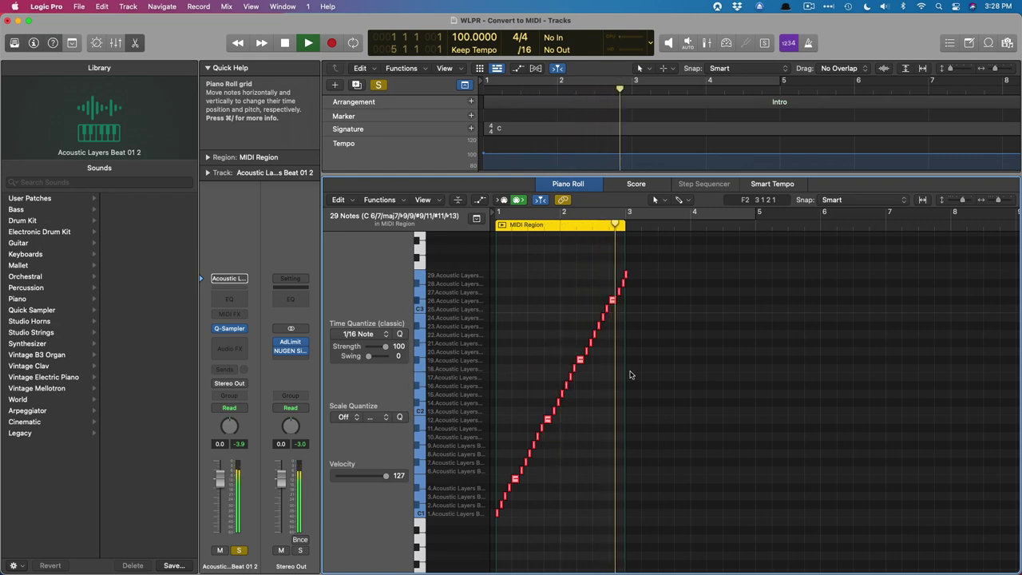
# Stop playback and create a new Drum Kit Designer software instrument track, Inst 7.
pyautogui.press('space')
pyautogui.press('p')
pyautogui.press('alt+super+n')
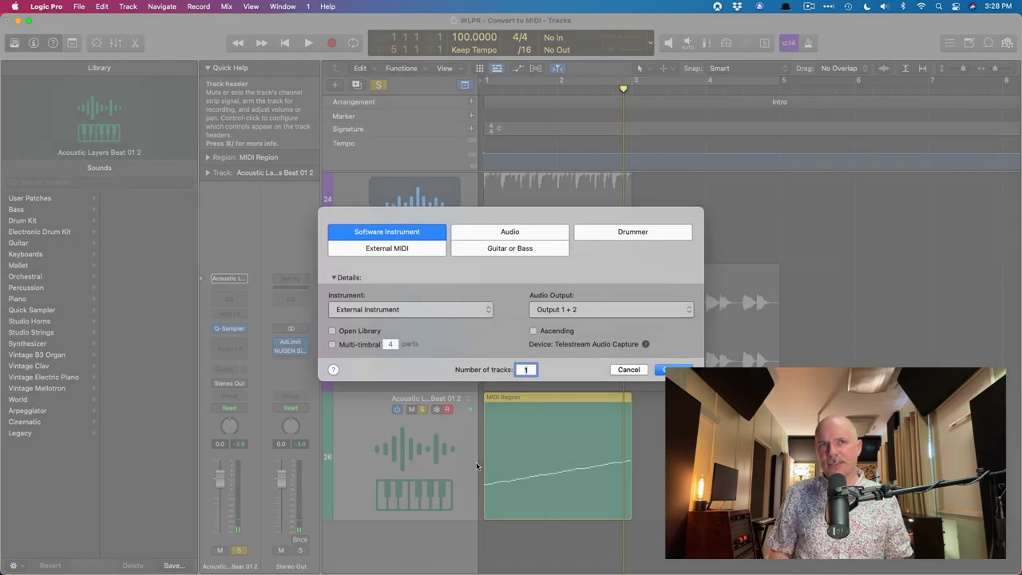
pyautogui.click(409, 310)
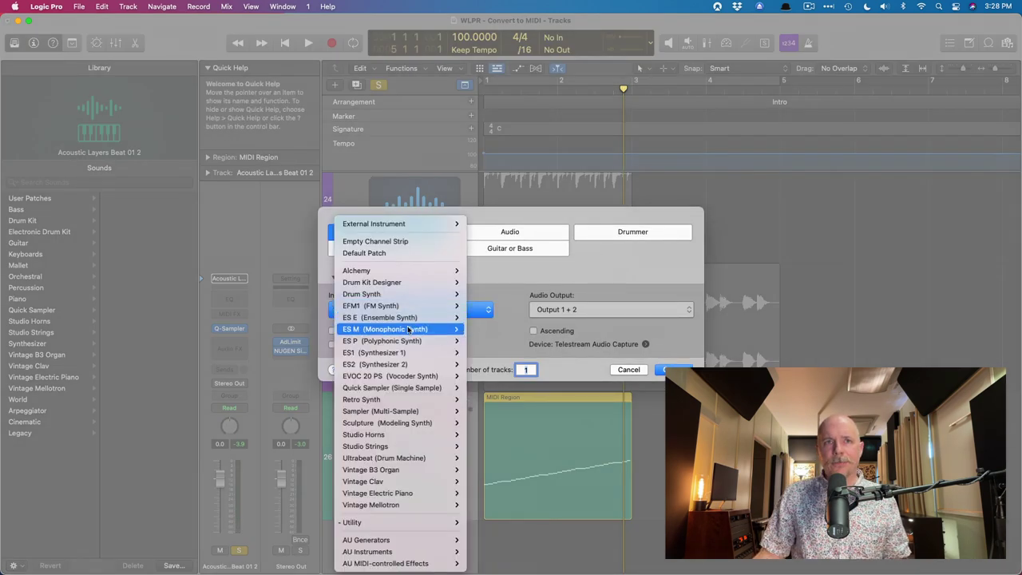
pyautogui.click(488, 281)
pyautogui.press('Return')
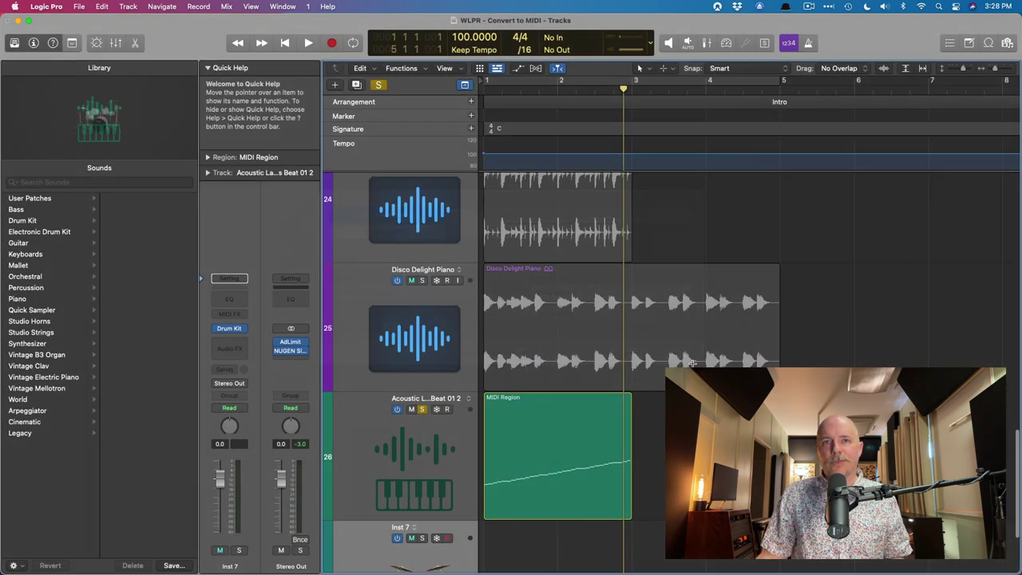
# Move the slice MIDI region onto the Inst 7 drum track, solo it and play it.
pyautogui.moveTo(549, 324); pyautogui.dragTo(548, 453)
pyautogui.click(423, 408)
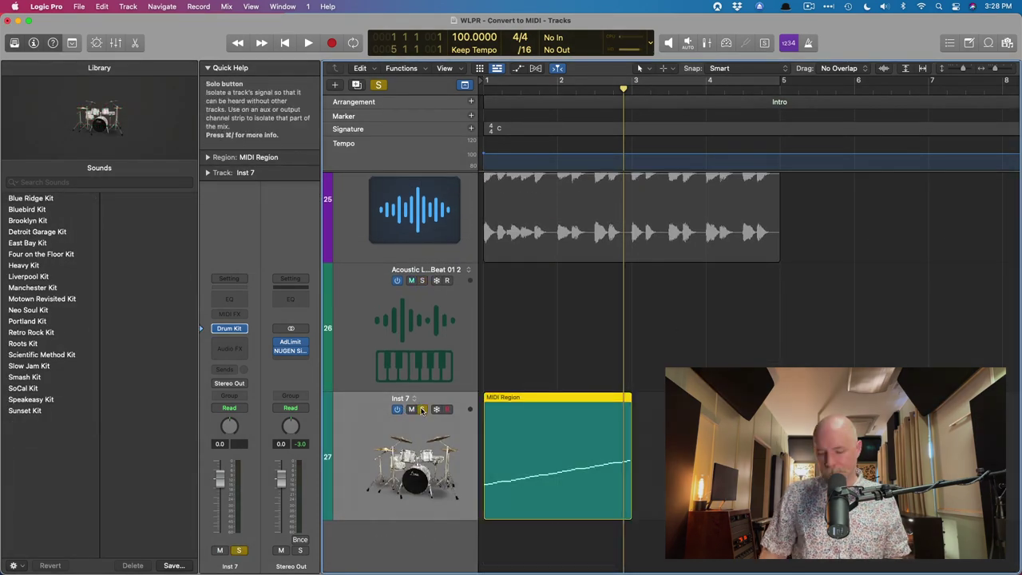
pyautogui.press('space')
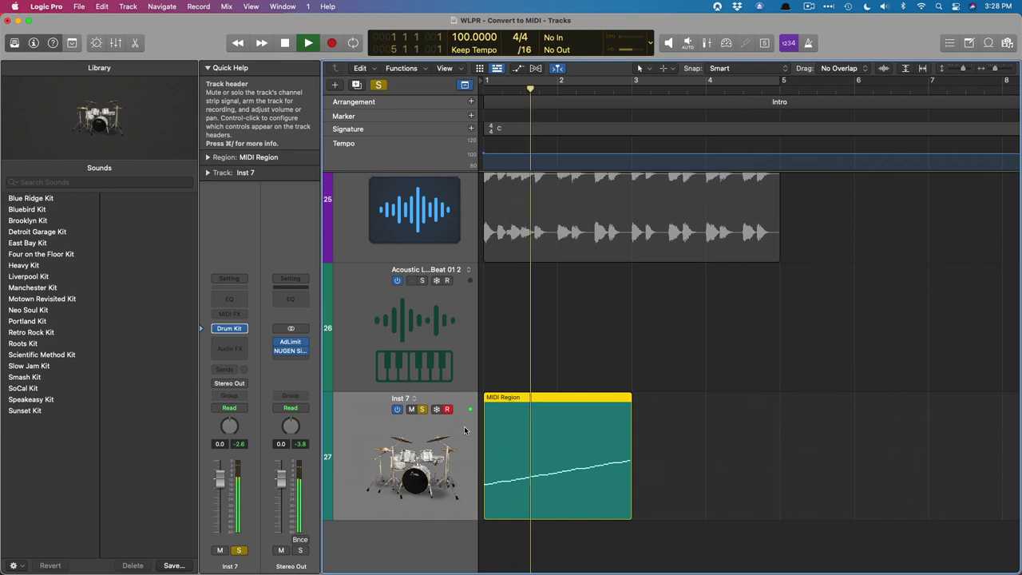
pyautogui.press('space')
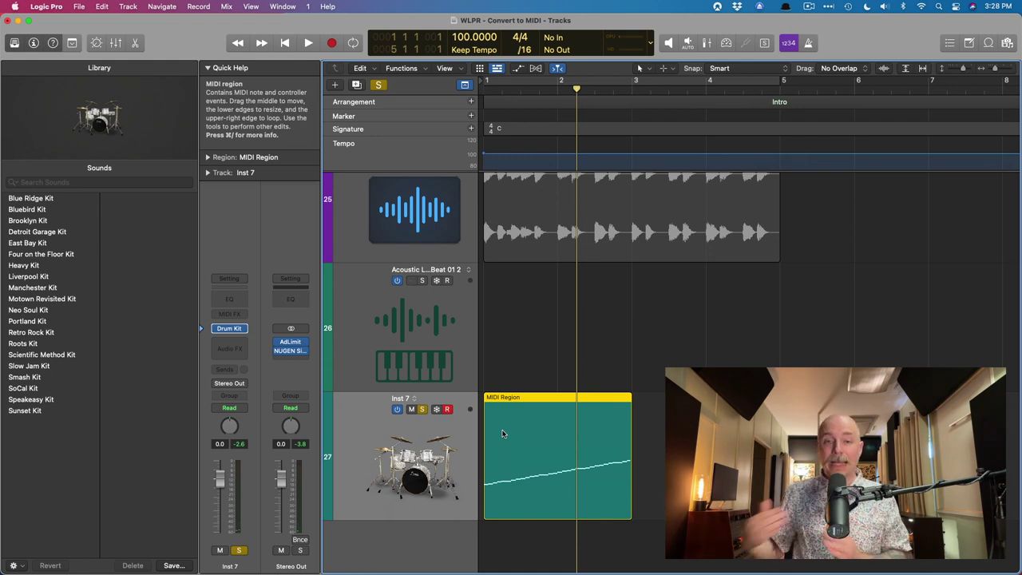
# Open the drum region in the Piano Roll, zoom to its lowest notes and select Snare Center.
pyautogui.doubleClick(502, 421)
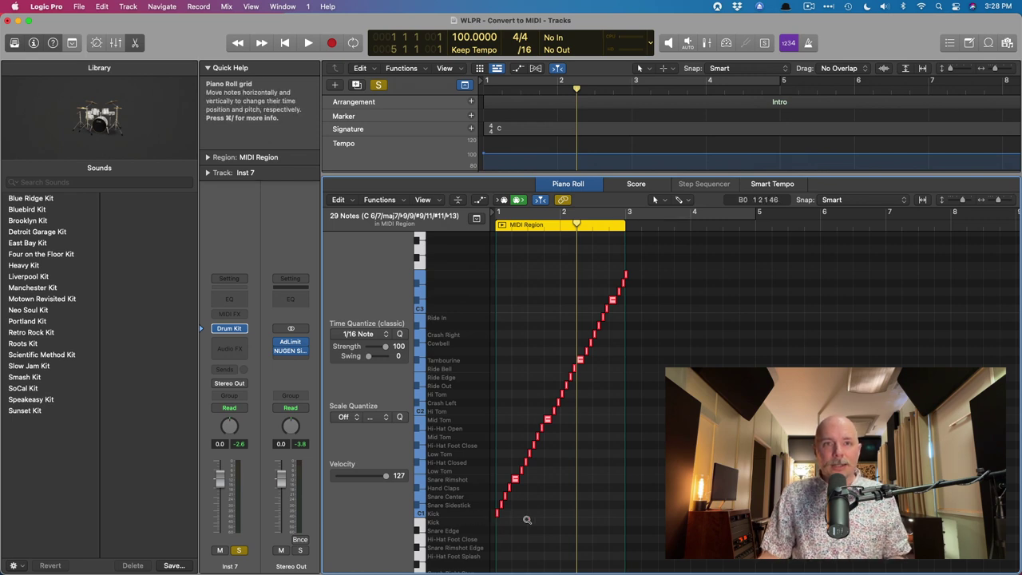
pyautogui.moveTo(490, 523); pyautogui.dragTo(543, 433)
pyautogui.press('z')
pyautogui.click(421, 383)
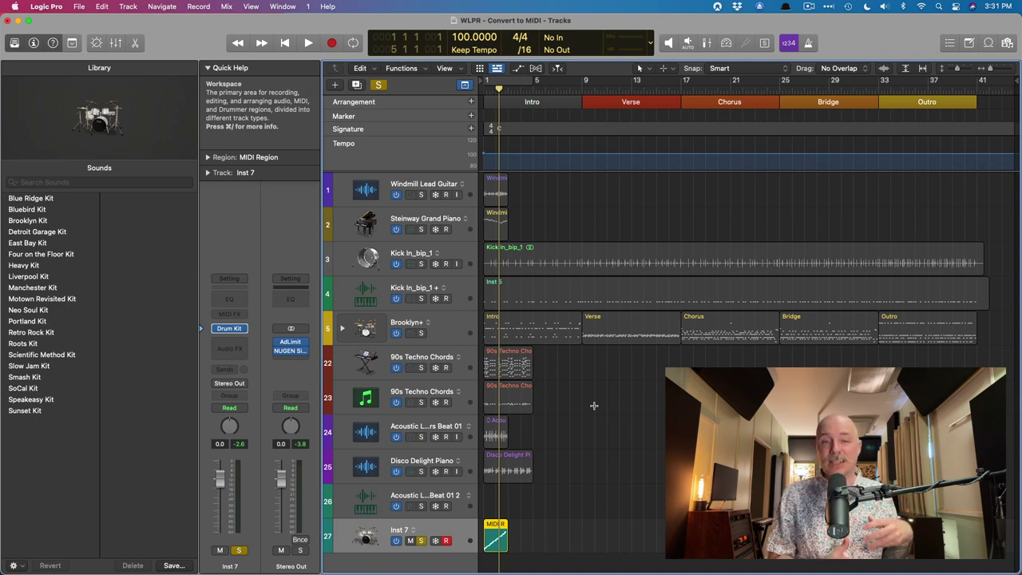
# Play the Disco Delight Piano region on its own, then select track 25 and return to the start.
pyautogui.moveTo(594, 496); pyautogui.dragTo(438, 429)
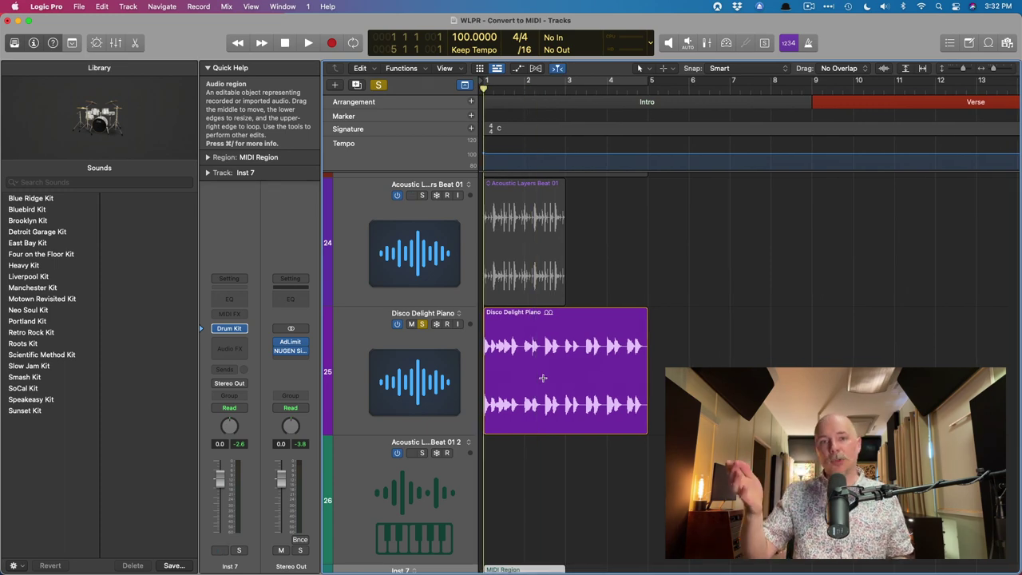
pyautogui.press('space')
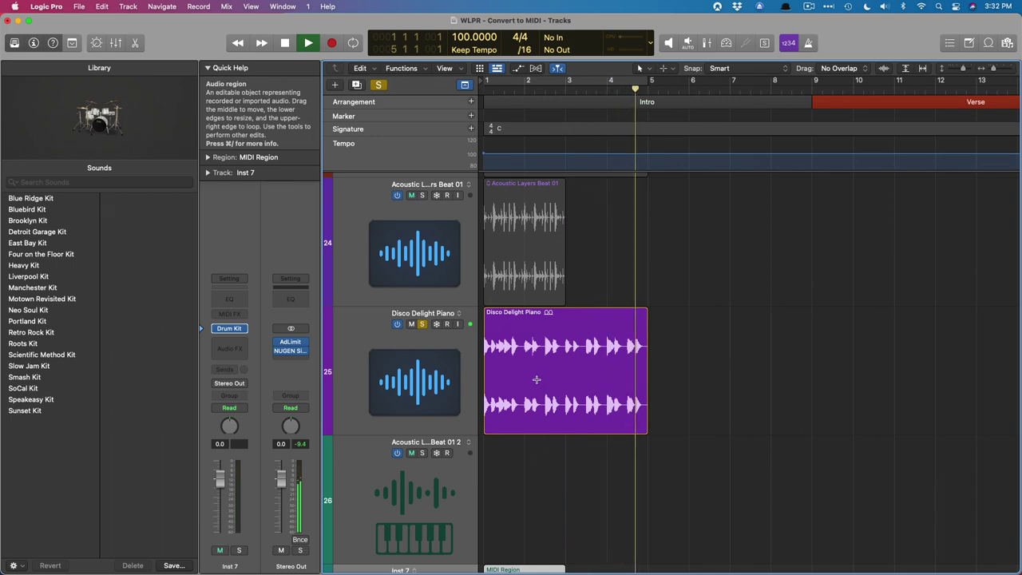
pyautogui.press('space')
pyautogui.click(441, 375)
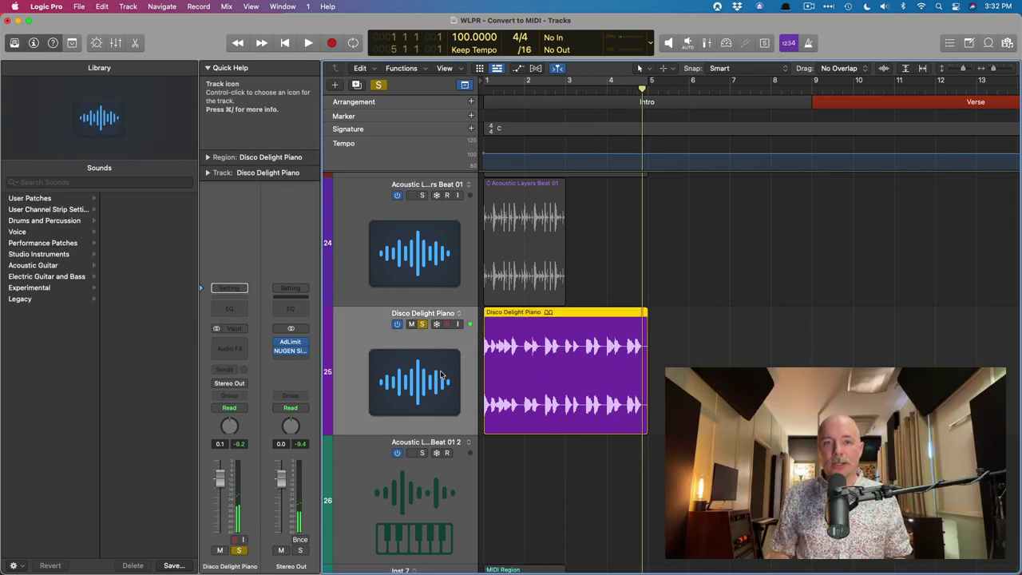
pyautogui.press('Return')
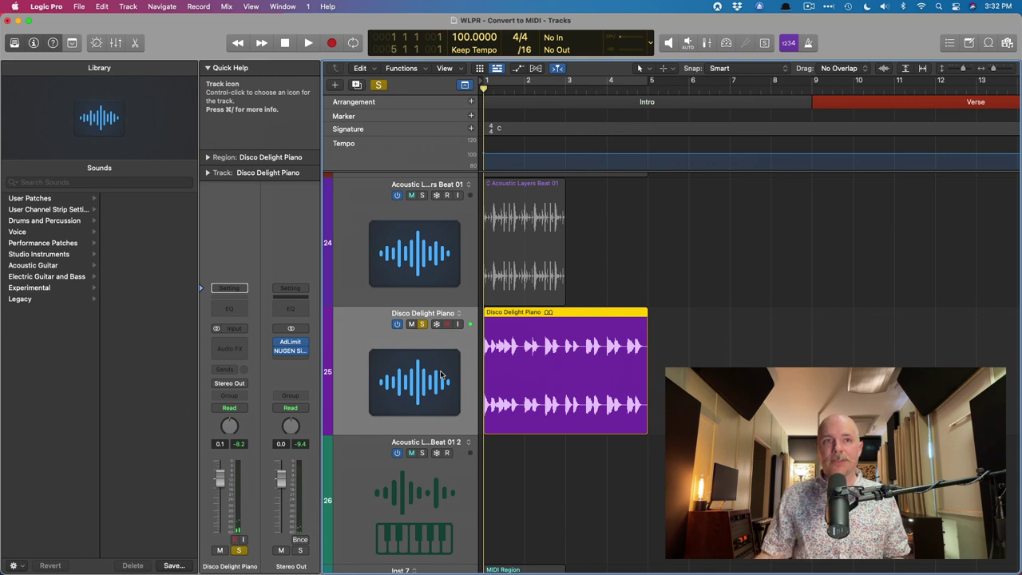
pyautogui.click(241, 345)
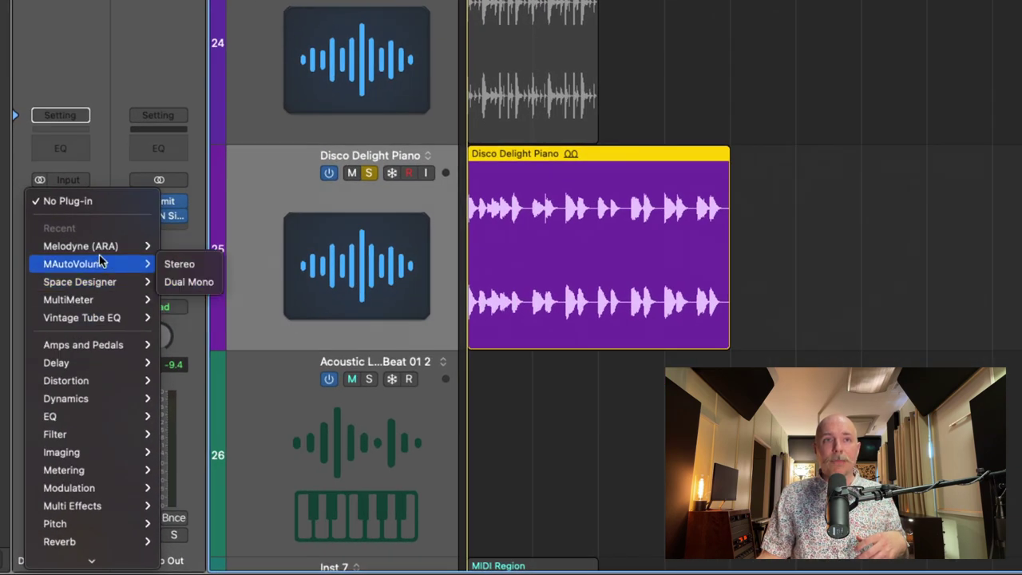
pyautogui.moveTo(255, 374)
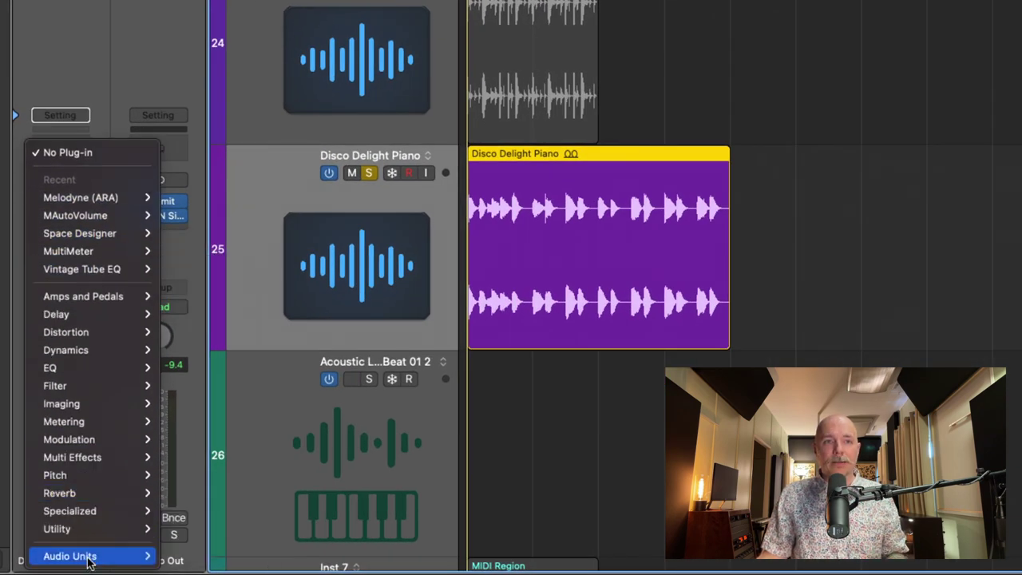
pyautogui.moveTo(96, 555)
pyautogui.moveTo(240, 108)
pyautogui.click(303, 127)
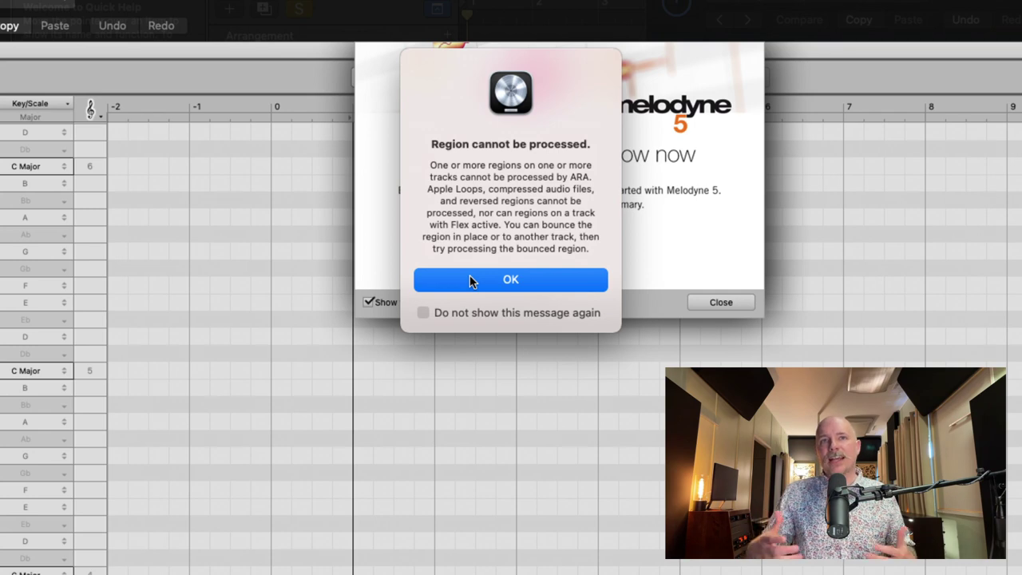
pyautogui.click(471, 281)
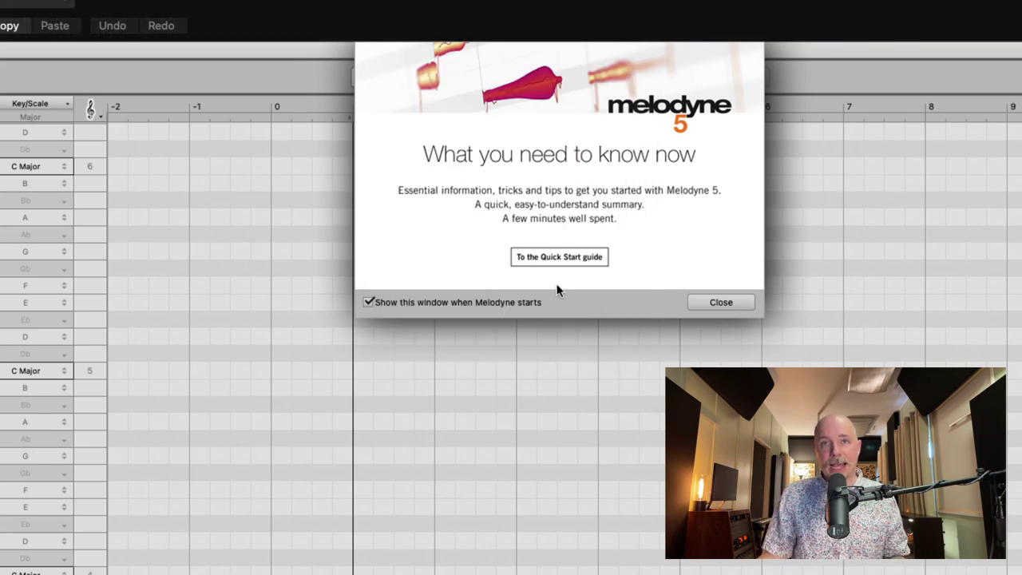
pyautogui.click(706, 302)
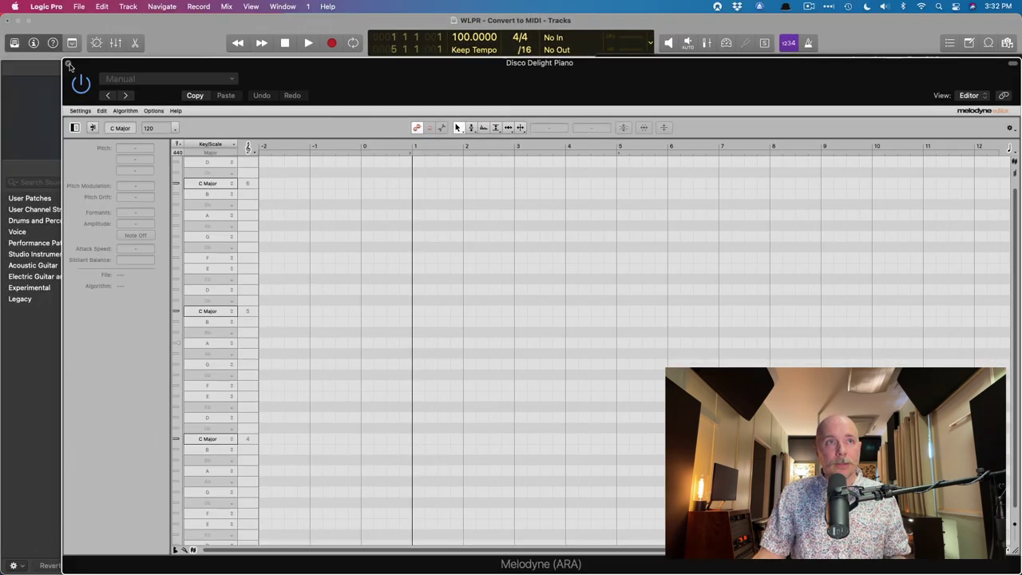
pyautogui.click(68, 64)
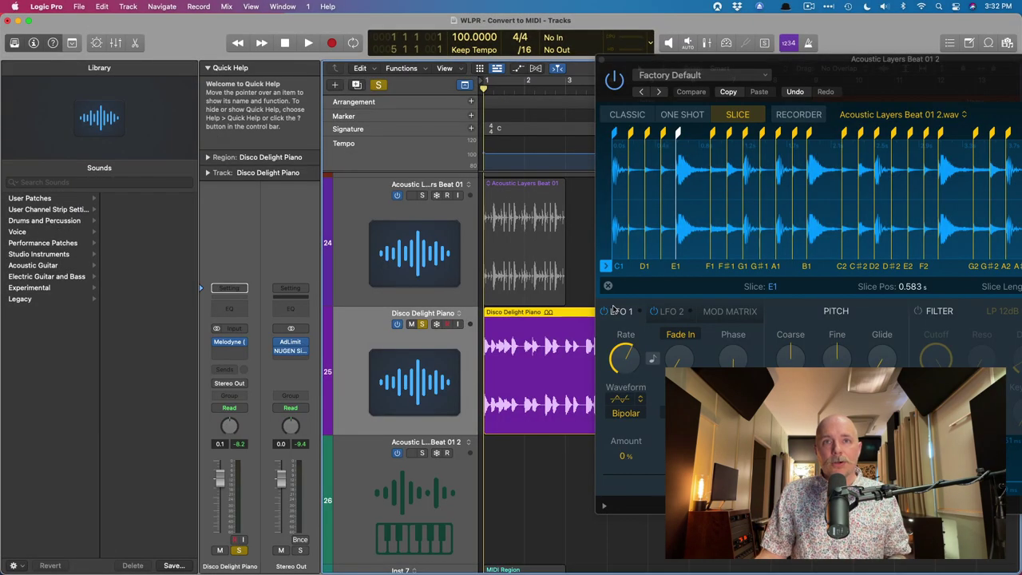
pyautogui.click(604, 56)
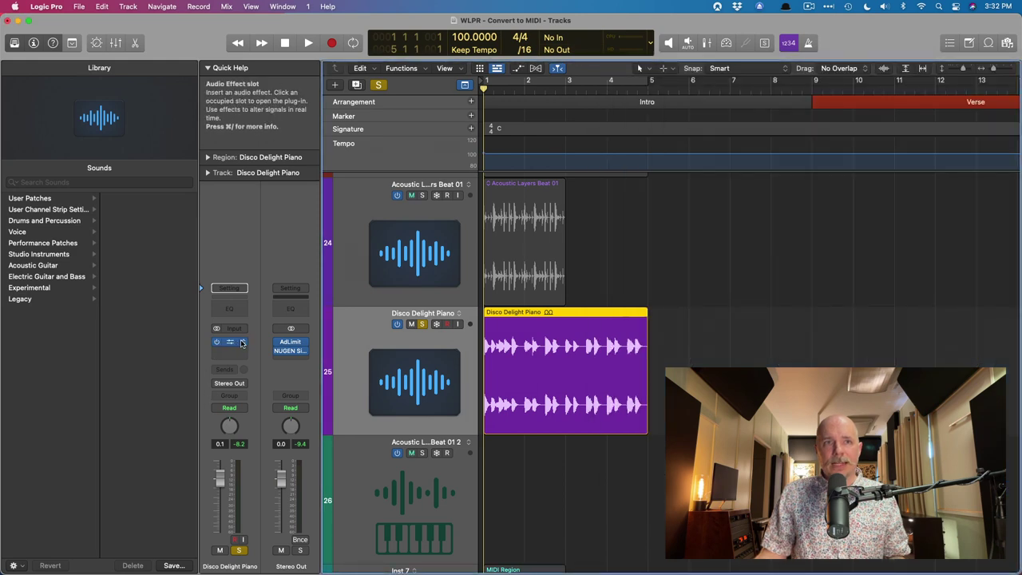
pyautogui.click(242, 342)
pyautogui.click(263, 314)
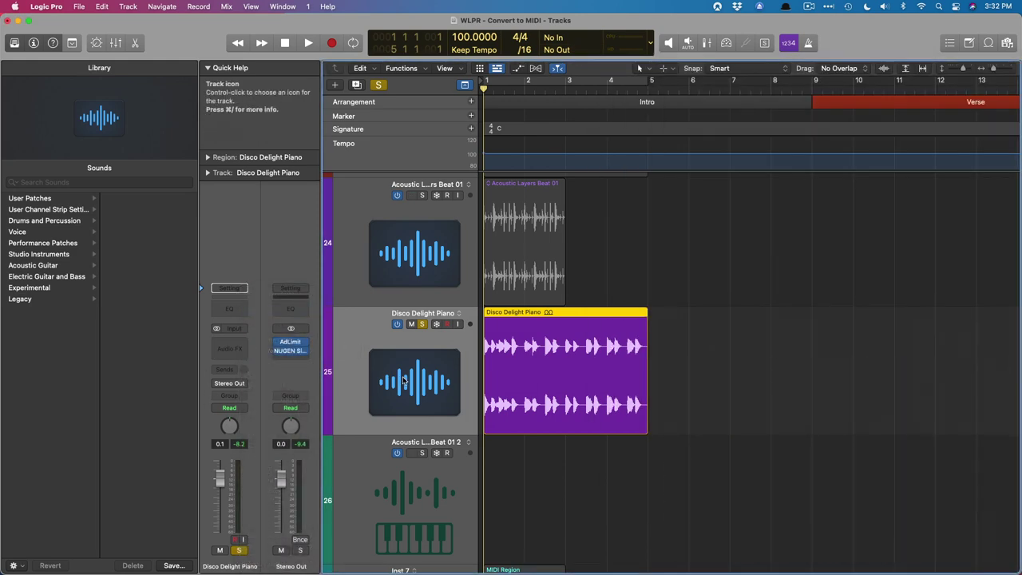
# Bounce the piano region in place to Disco Delight Piano_bip, solo it and insert Melodyne (ARA).
pyautogui.hotkey('ctrl', 'b')
pyautogui.press('Return')
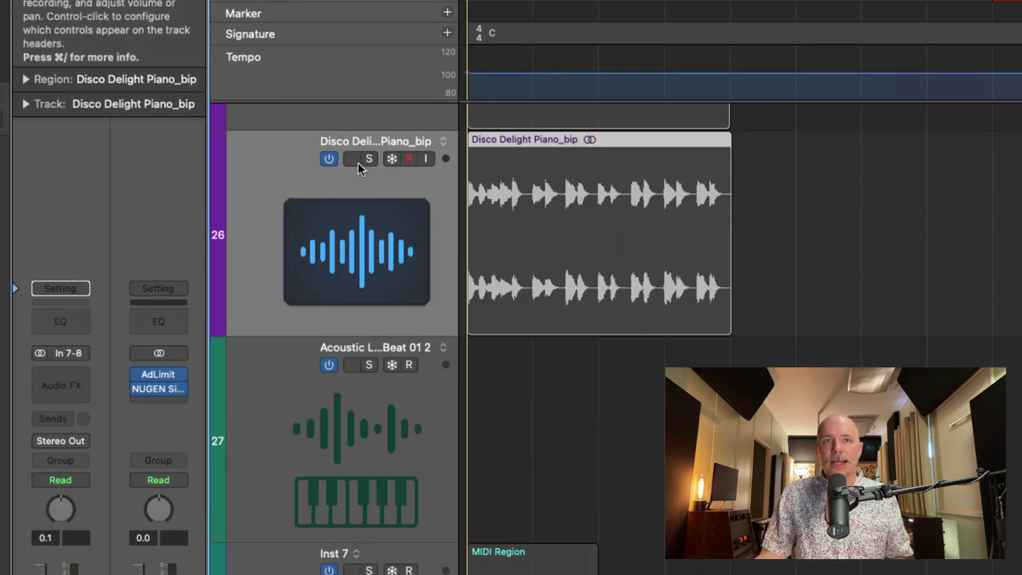
pyautogui.click(368, 158)
pyautogui.click(57, 385)
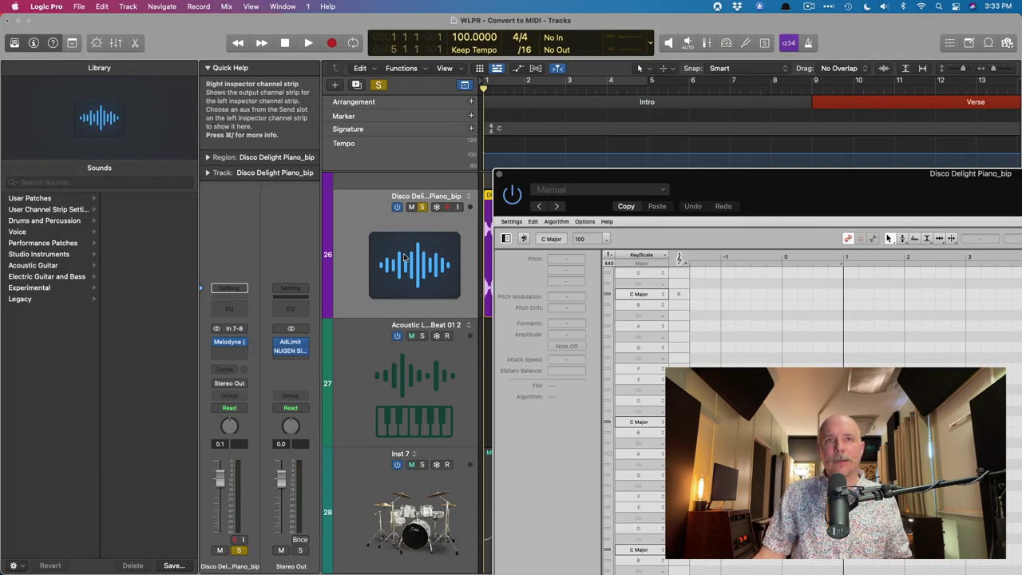
# Enlarge the Melodyne window and play the region so Melodyne detects the piano notes in D Minor.
pyautogui.doubleClick(526, 173)
pyautogui.moveTo(290, 98); pyautogui.dragTo(347, 77)
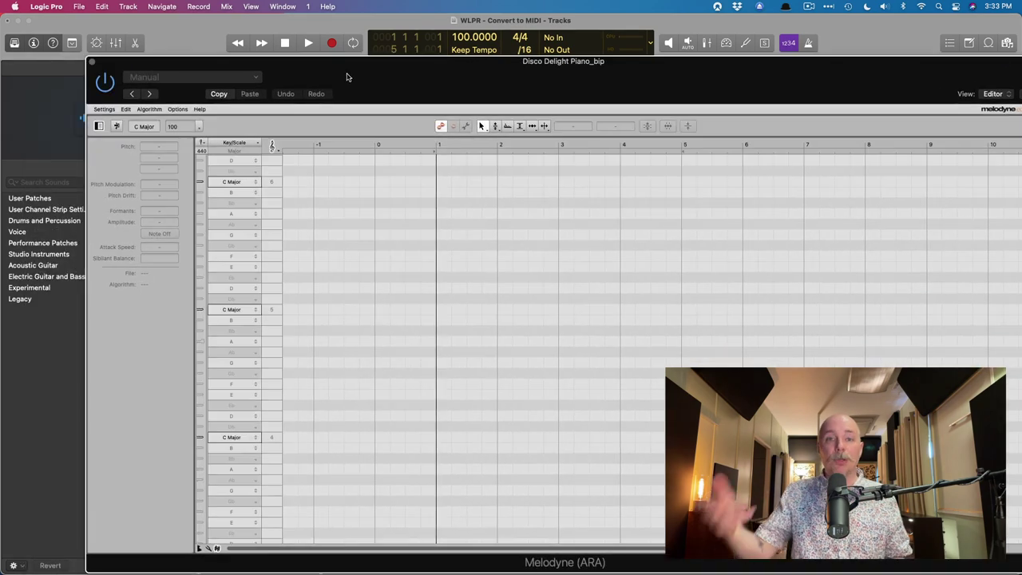
pyautogui.press('space')
pyautogui.press('space')
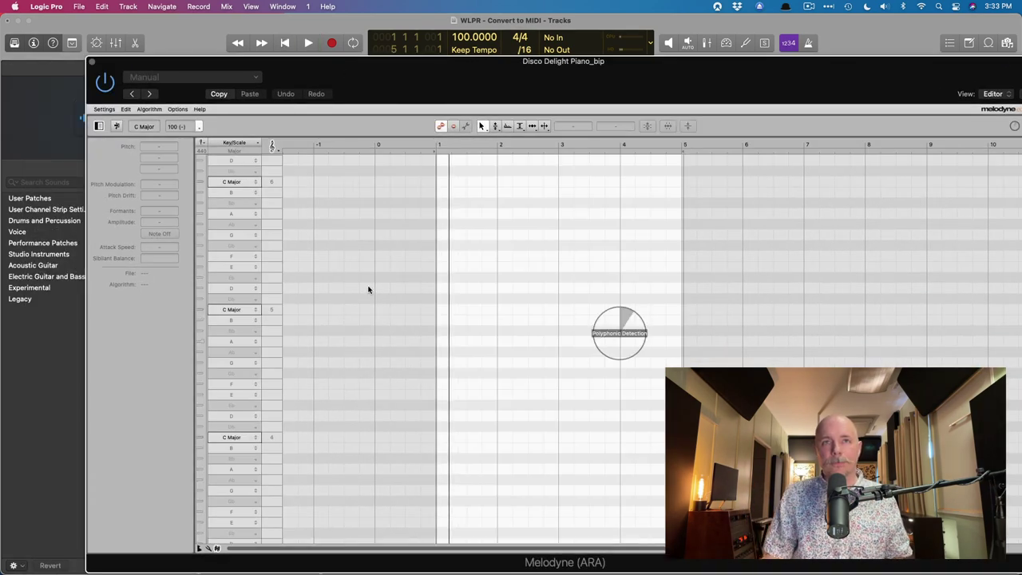
pyautogui.moveTo(568, 84); pyautogui.dragTo(544, 41)
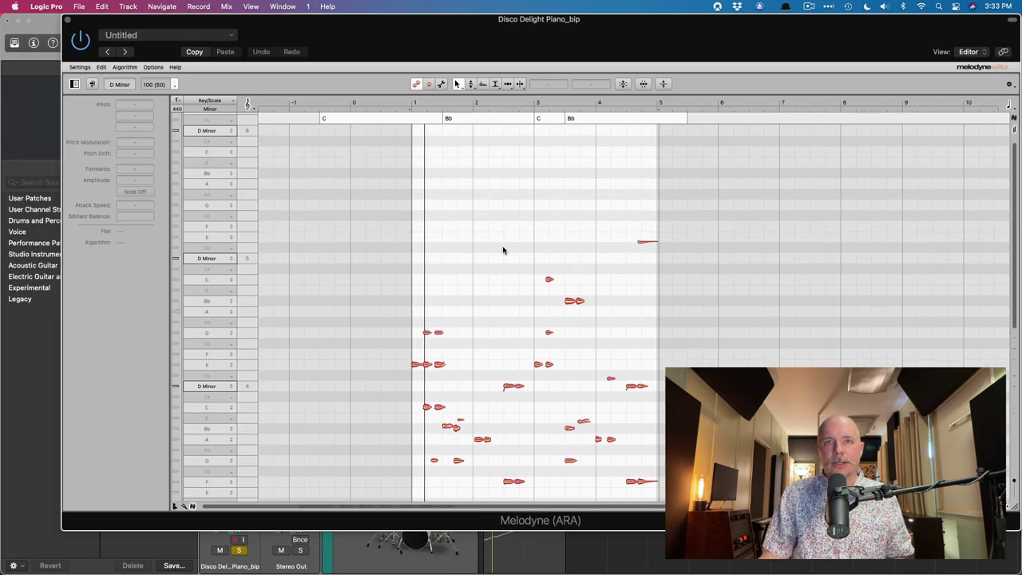
pyautogui.scroll(-8, 504, 253)
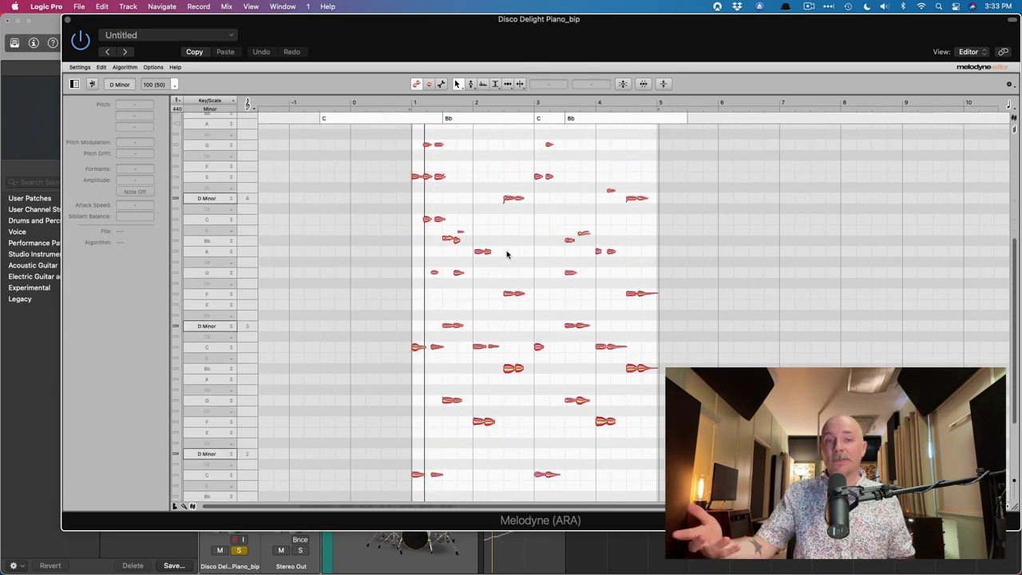
# Save Melodyne's detected notes to the Desktop as a MIDI file named PIANO.
pyautogui.click(81, 67)
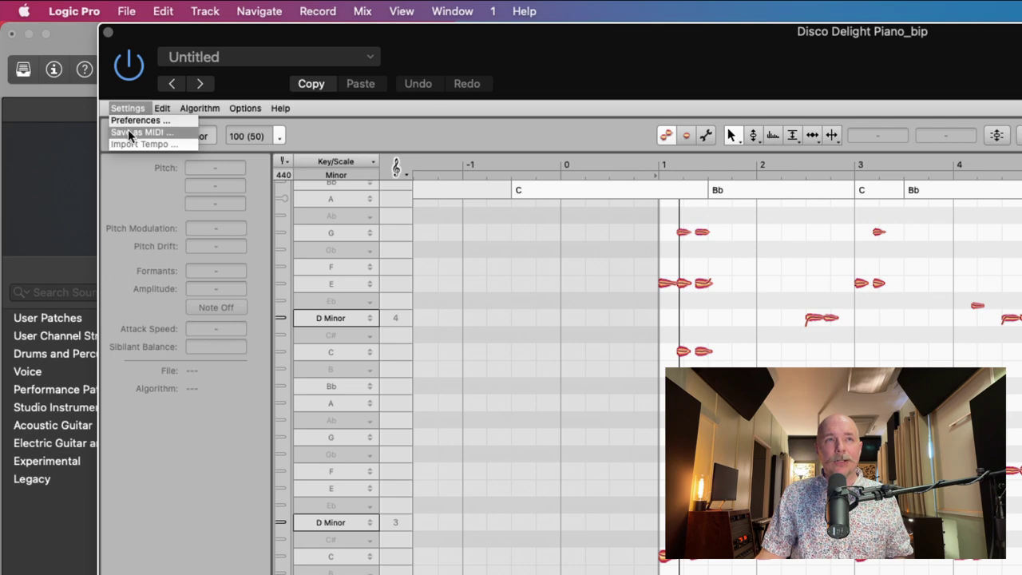
pyautogui.click(127, 130)
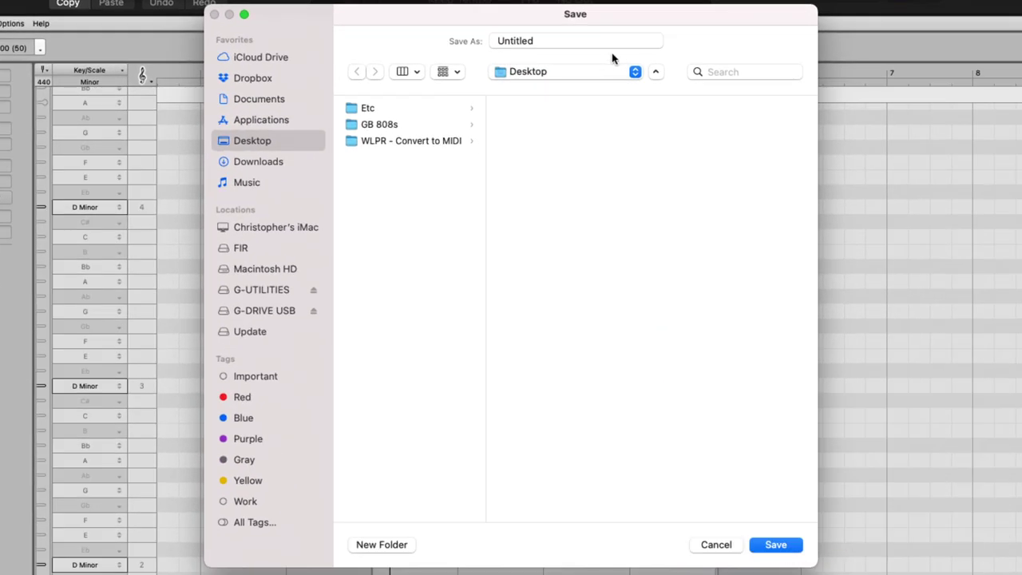
pyautogui.click(658, 66)
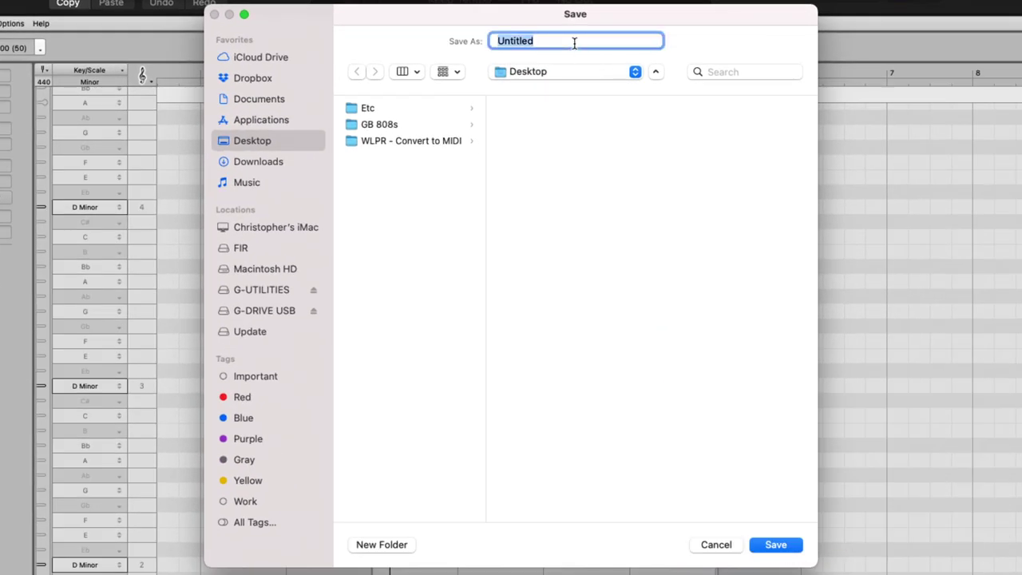
pyautogui.press('Return')
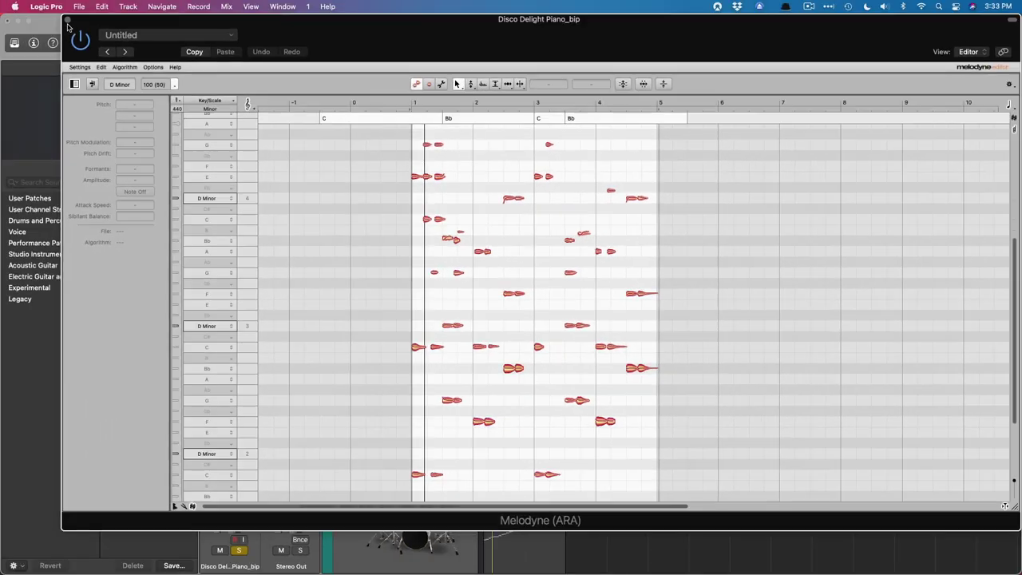
# Close Melodyne and create a new Empty Channel Strip software instrument track 27.
pyautogui.click(70, 23)
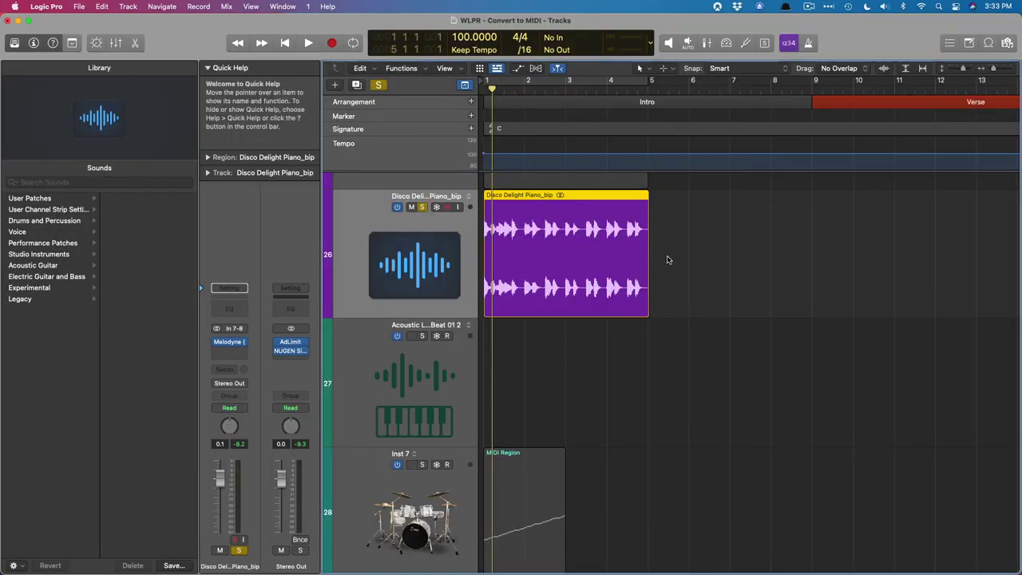
pyautogui.press('alt+super+n')
pyautogui.click(447, 309)
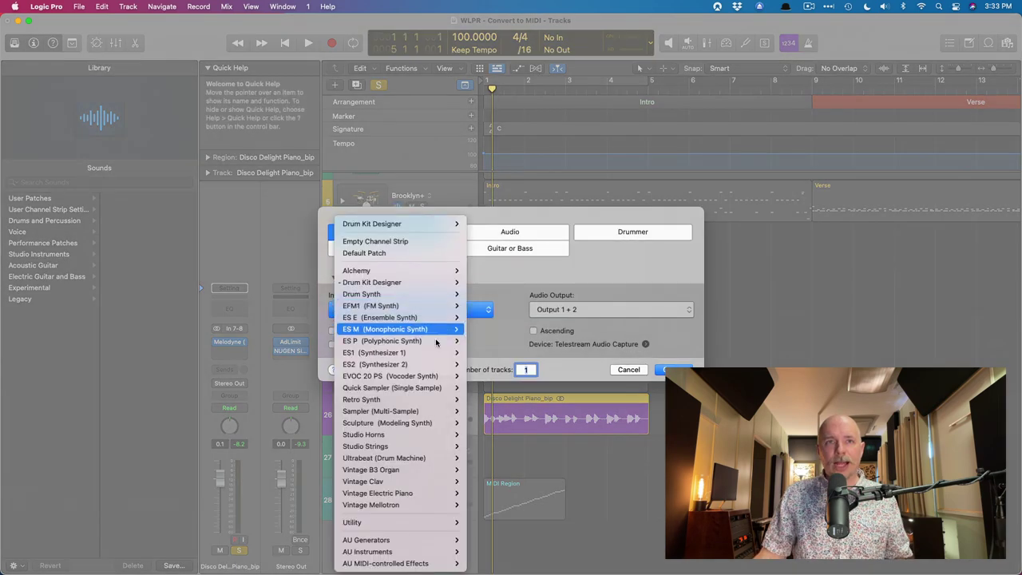
pyautogui.click(399, 241)
pyautogui.press('Return')
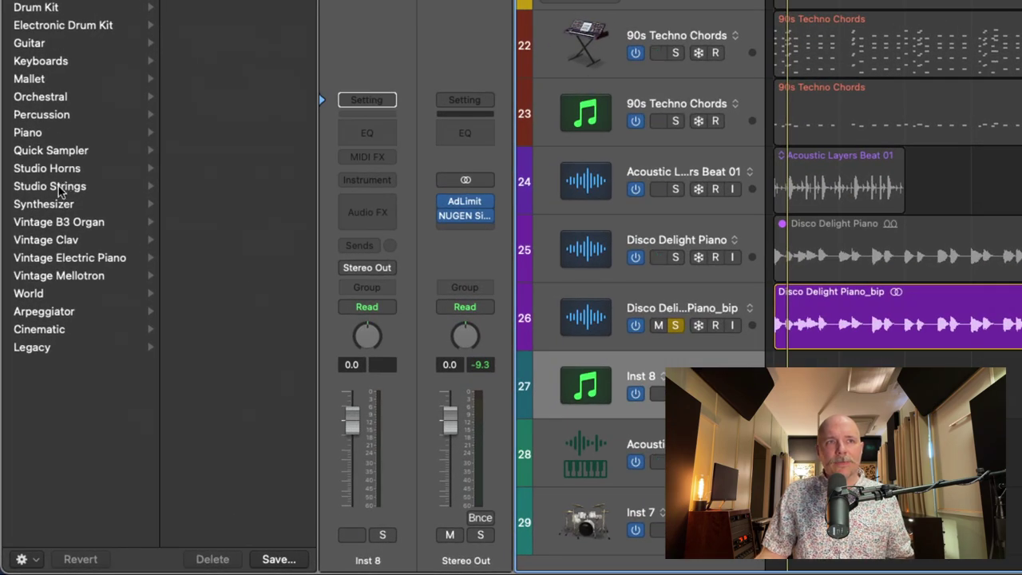
# Load the Library's Piano > Yamaha Grand Piano patch onto track 27, then switch to Finder.
pyautogui.click(63, 132)
pyautogui.click(226, 94)
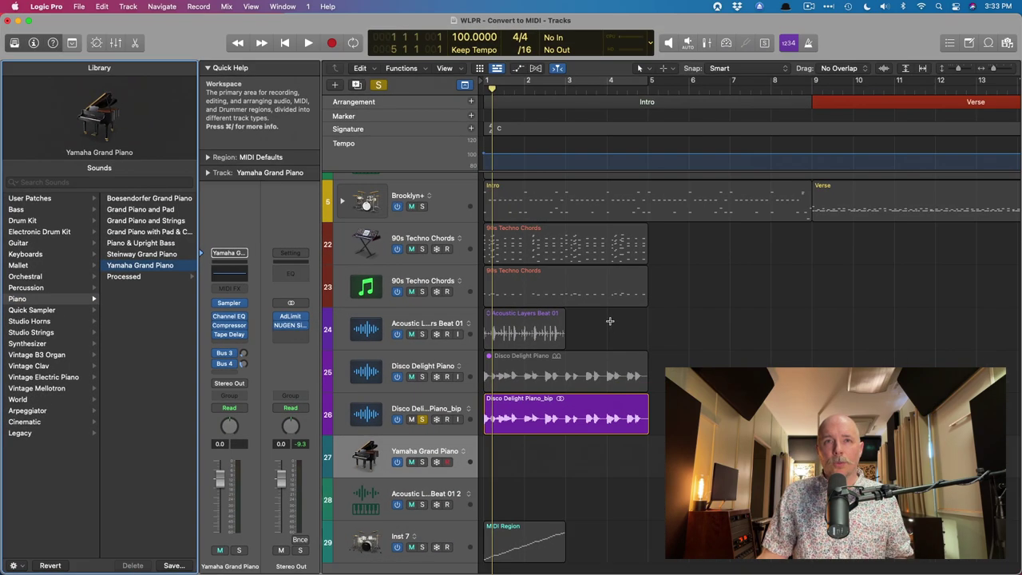
pyautogui.press('super+Tab')
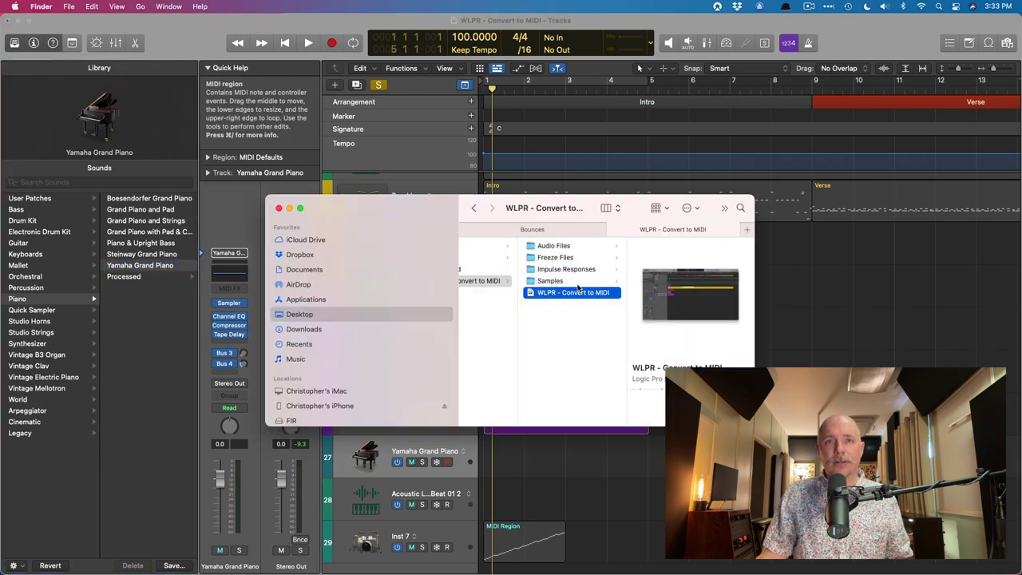
# Drag PIANO.mid from the Desktop onto track 27 at bar 1, declining the tempo import.
pyautogui.hscroll(-2, 559, 287)
pyautogui.click(495, 269)
pyautogui.moveTo(423, 218); pyautogui.dragTo(803, 94)
pyautogui.moveTo(890, 142); pyautogui.dragTo(488, 455)
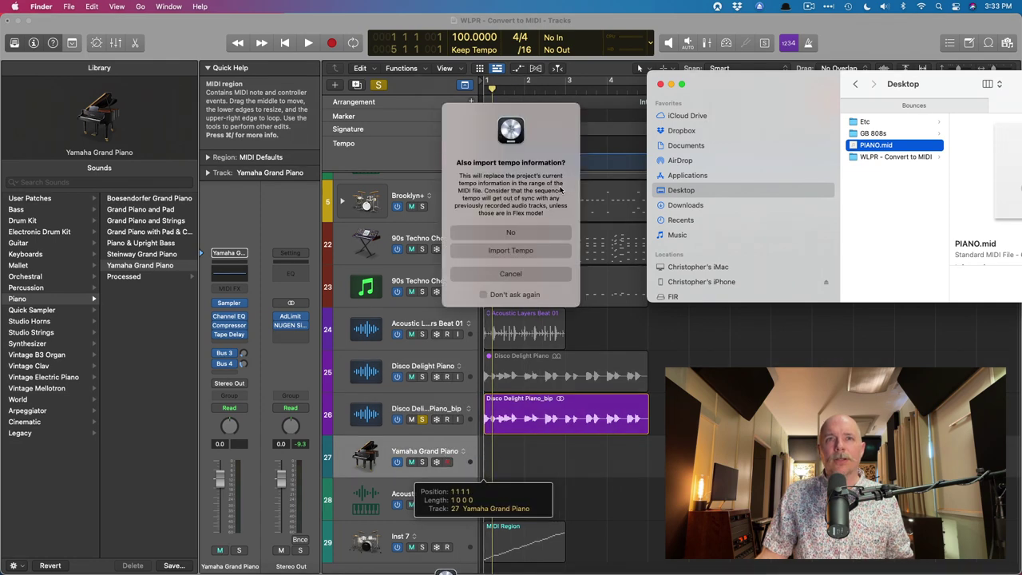
pyautogui.click(510, 236)
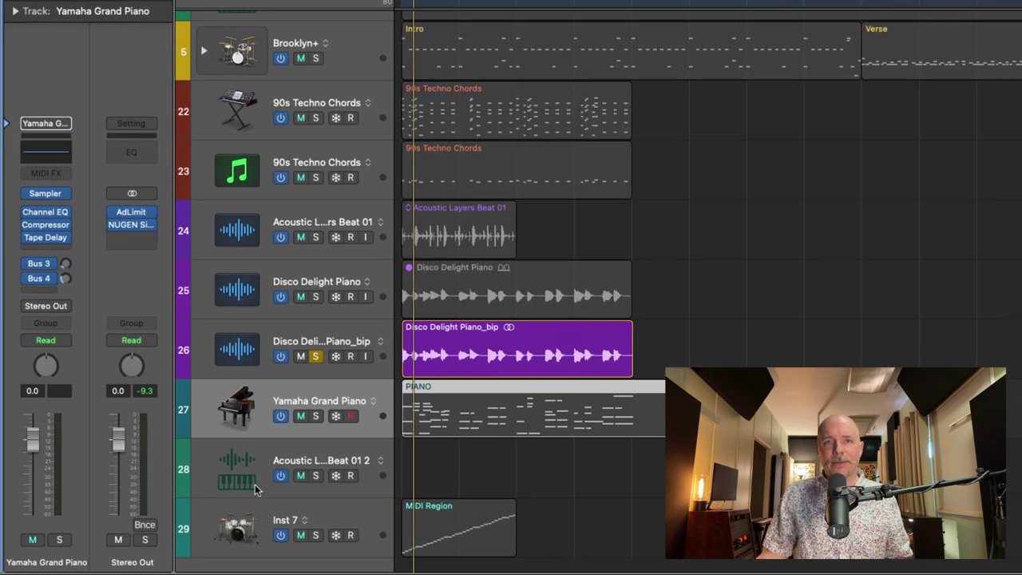
# Solo and play the Yamaha Grand Piano track, also solo Disco Delight Piano_bip, keeping Stereo Pan.
pyautogui.click(313, 417)
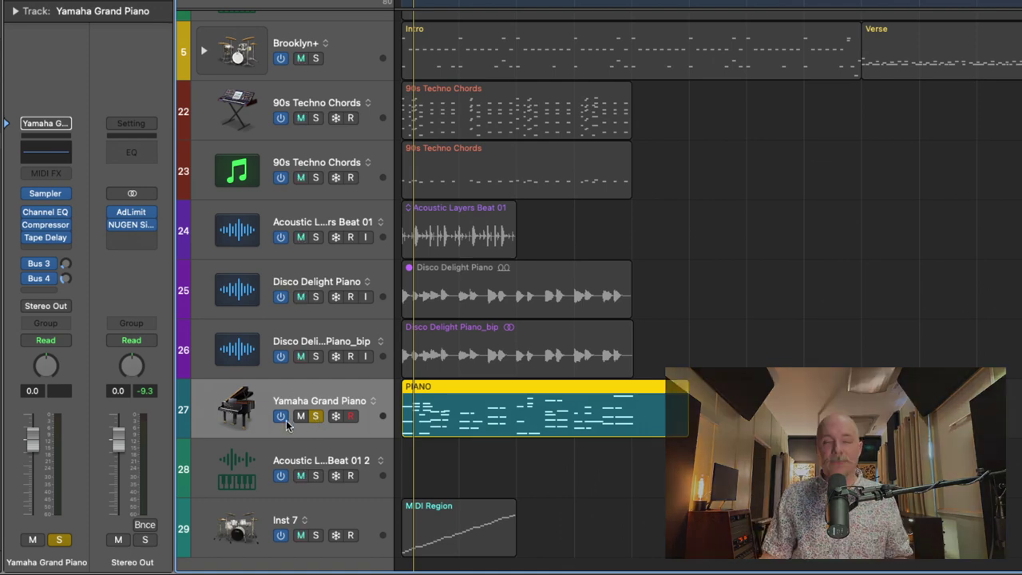
pyautogui.press('space')
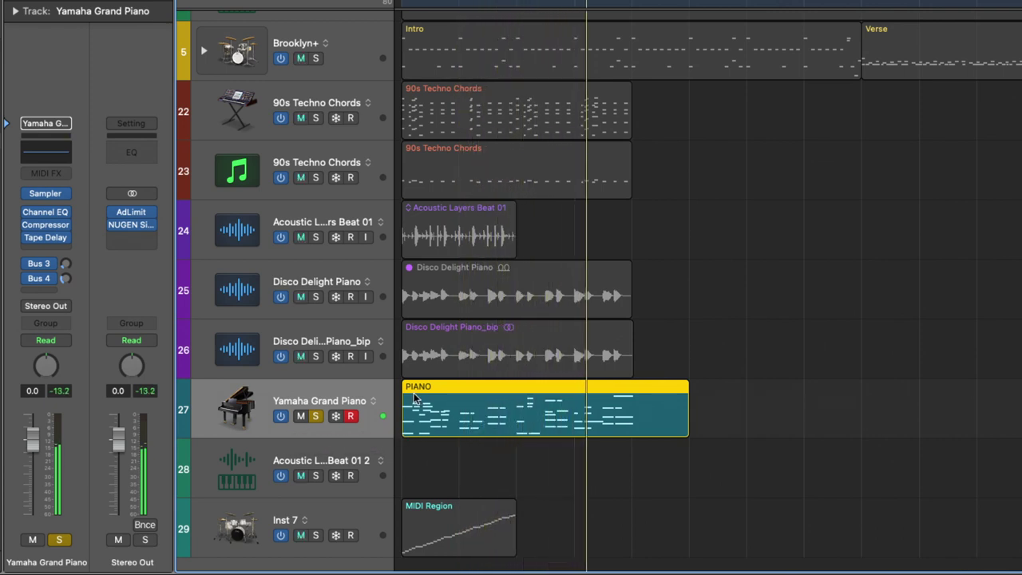
pyautogui.click(316, 356)
pyautogui.click(246, 345)
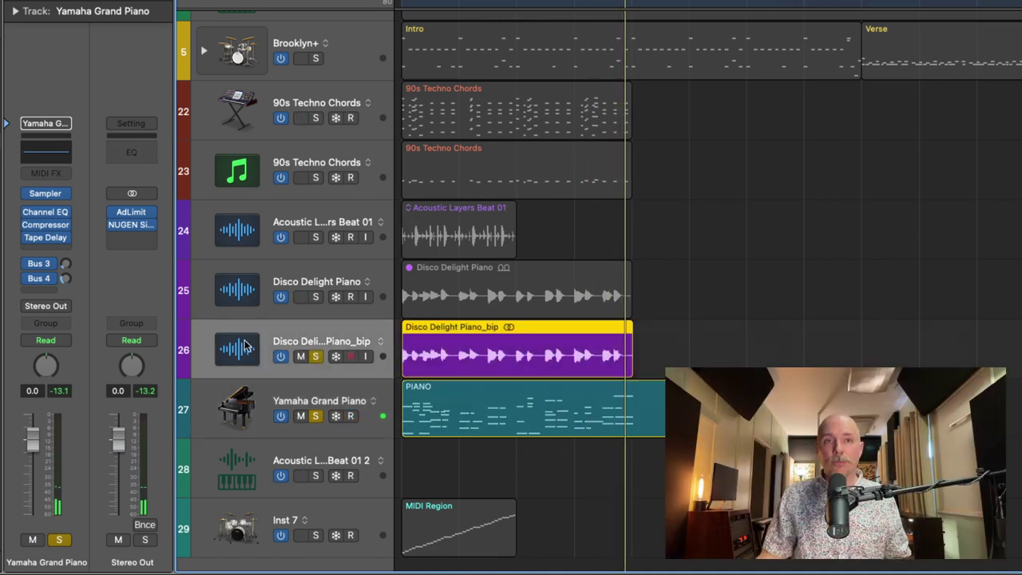
pyautogui.rightClick(46, 366)
pyautogui.click(69, 386)
# Replay from bar 1 while raising the Yamaha Grand Piano track volume to 1.6.
pyautogui.click(335, 431)
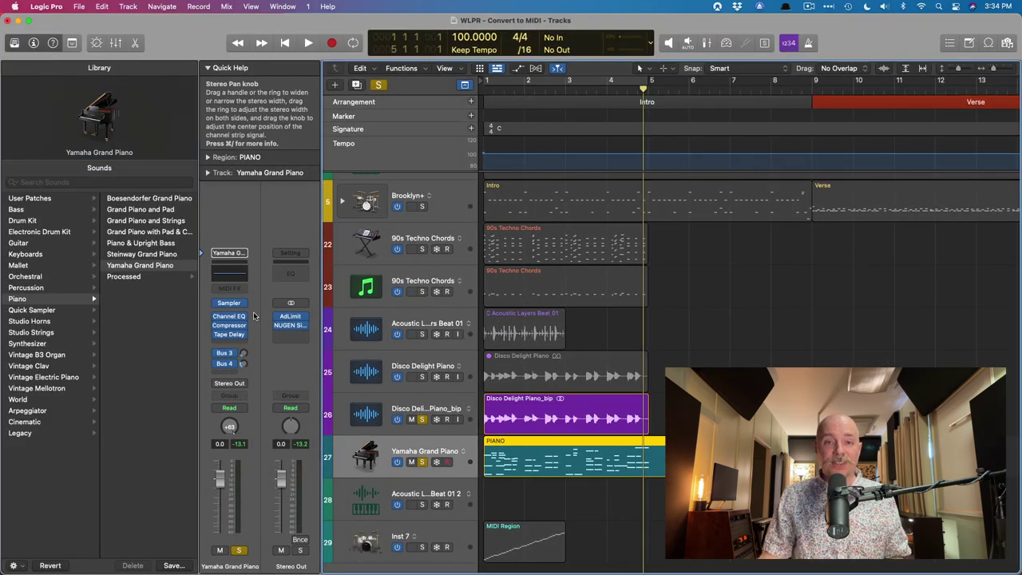
pyautogui.press('Return')
pyautogui.press('space')
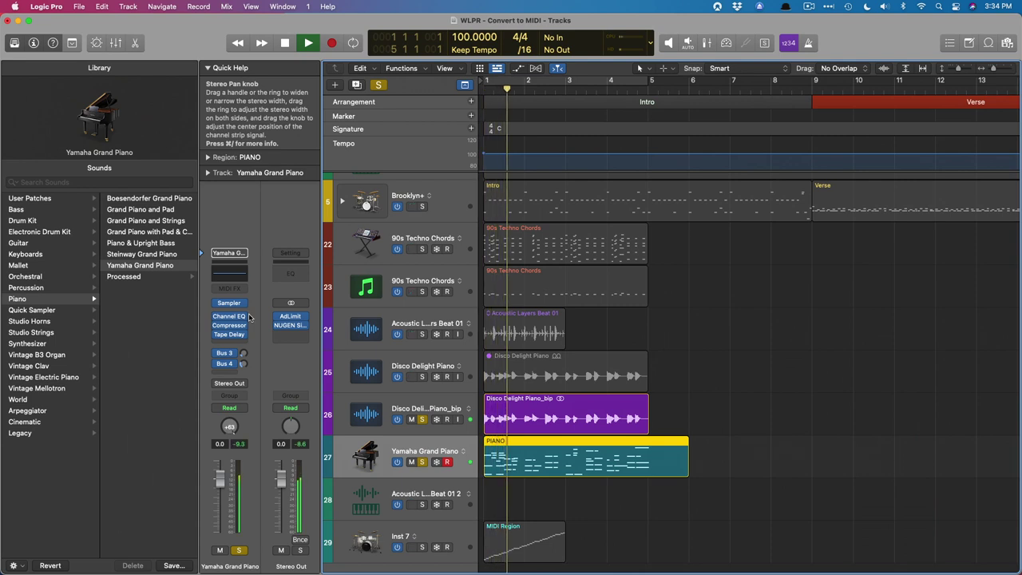
pyautogui.moveTo(219, 479); pyautogui.dragTo(219, 470)
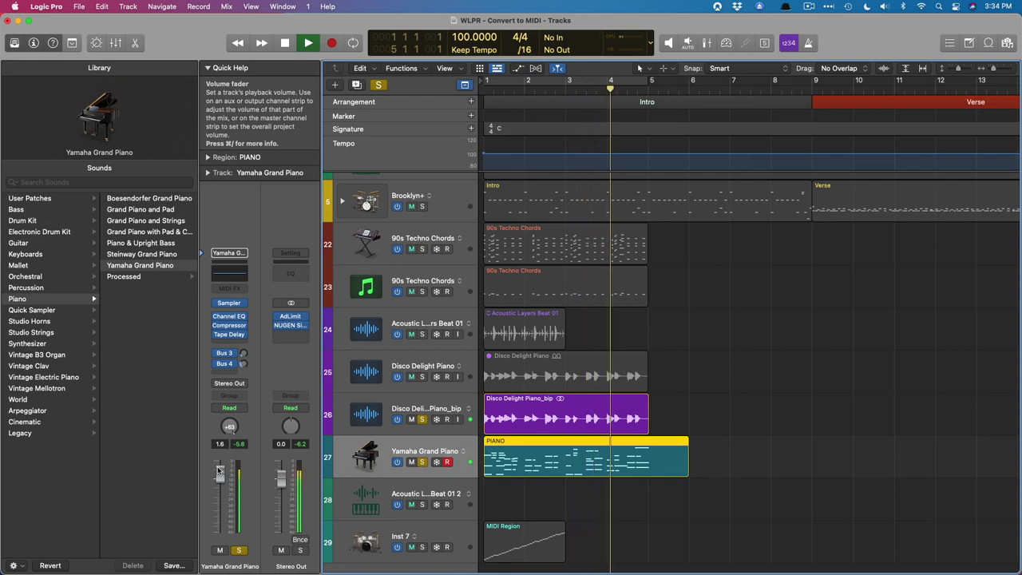
pyautogui.press('space')
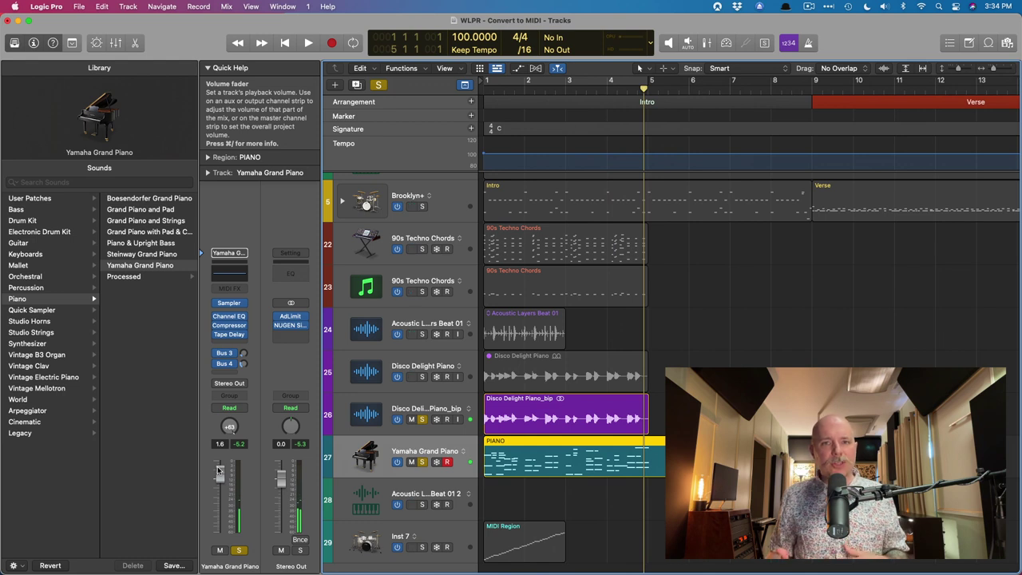